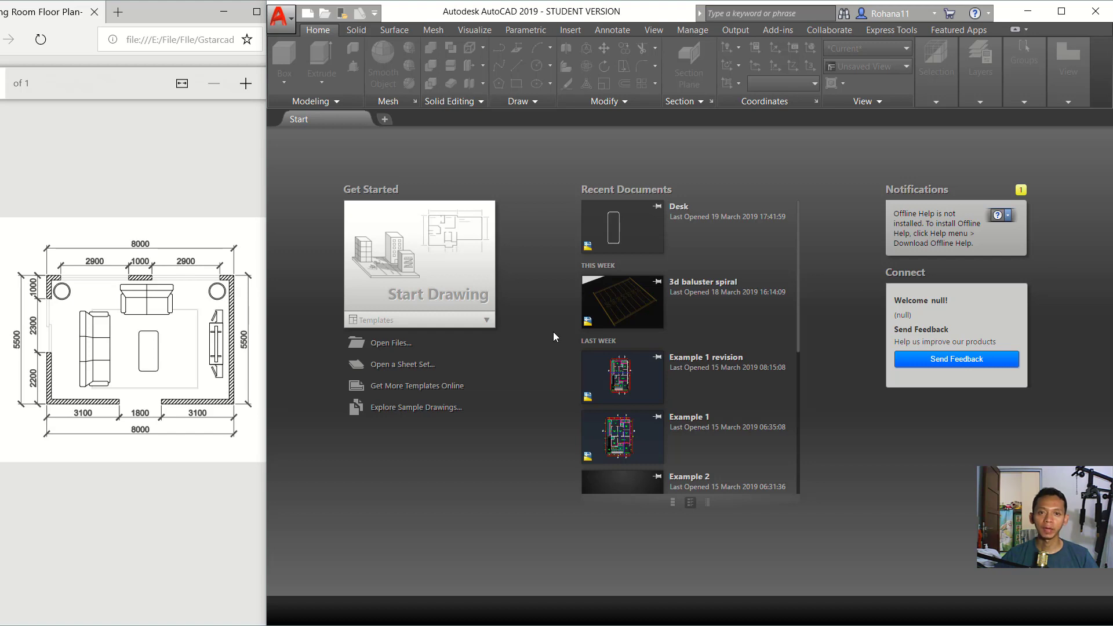
- Expand the Templates dropdown on the Start page to list the drawing templates
{"action": "left_click", "coordinate": [488, 321]}
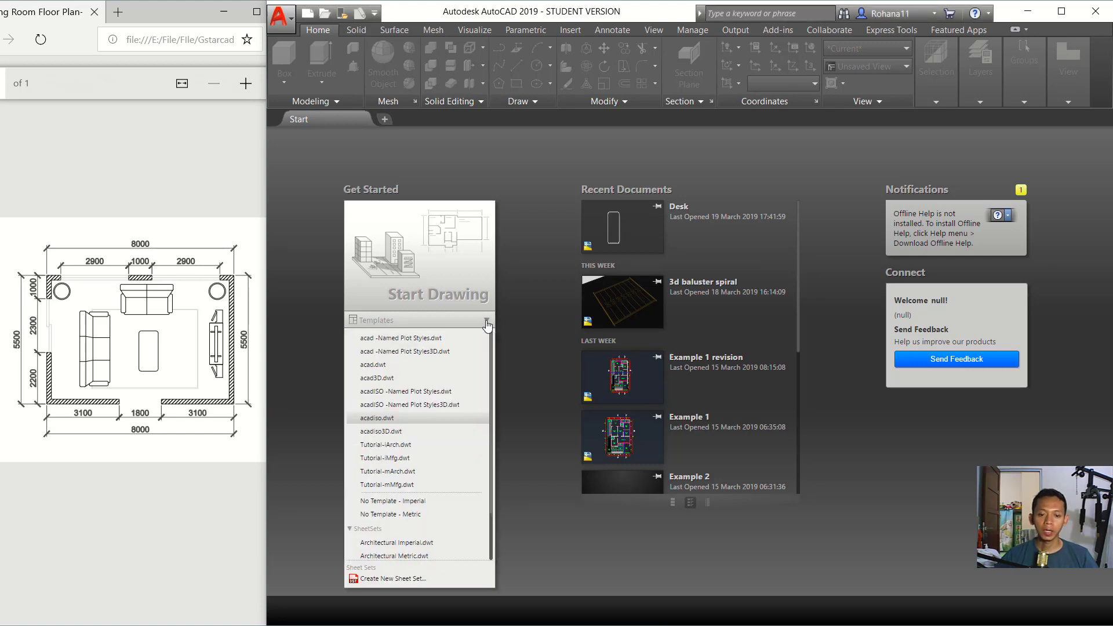
- Start a new drawing from the acadiso.dwt template
{"action": "left_click", "coordinate": [378, 418]}
{"action": "left_click", "coordinate": [575, 284]}
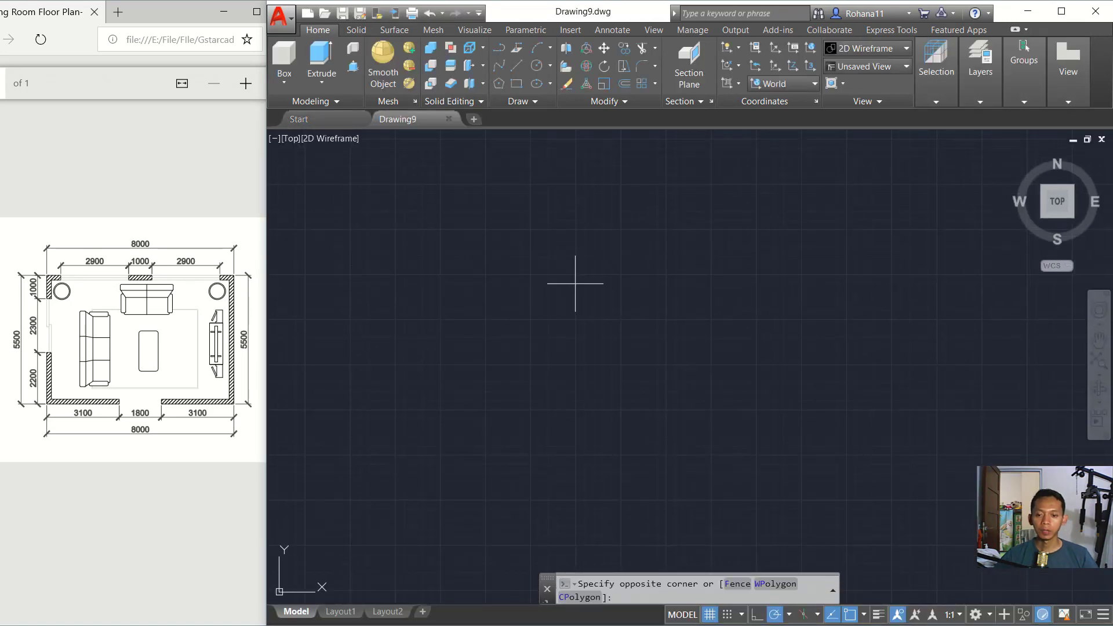
{"action": "left_click", "coordinate": [501, 319]}
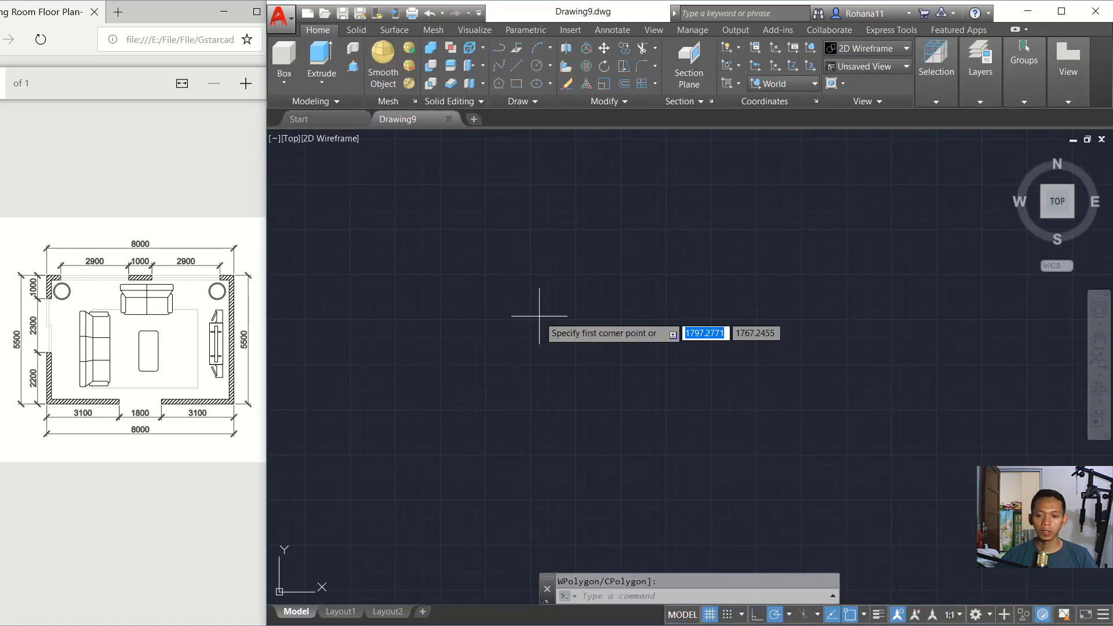
- Draw an 8000 × 5500 rectangle as the room's outer wall outline
{"action": "left_click", "coordinate": [508, 263]}
{"action": "type", "text": "d"}
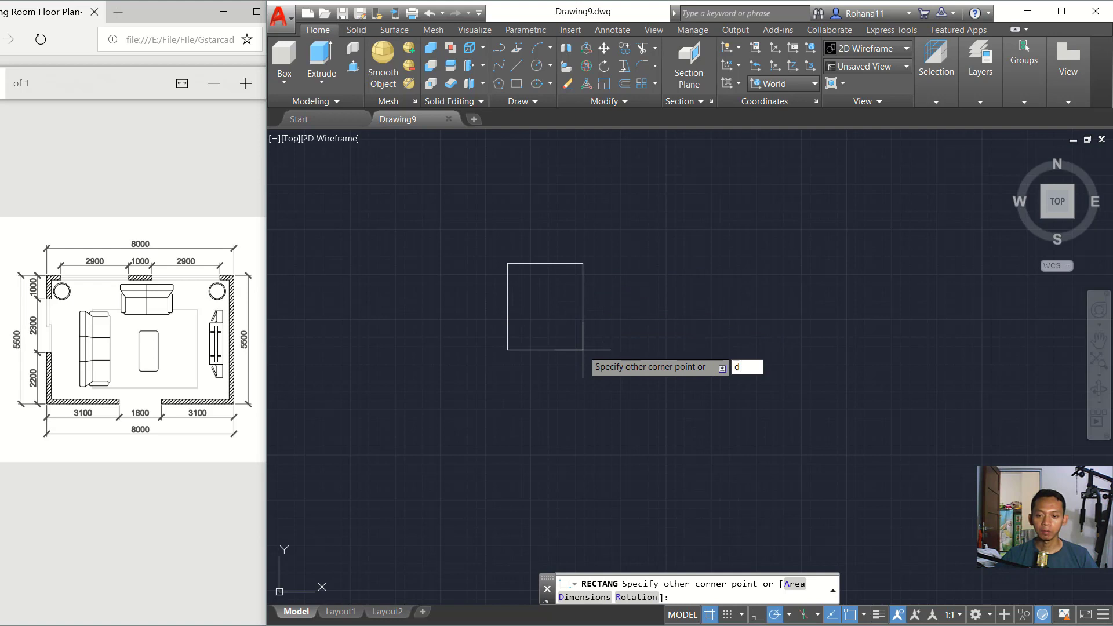
{"action": "key", "text": "Return"}
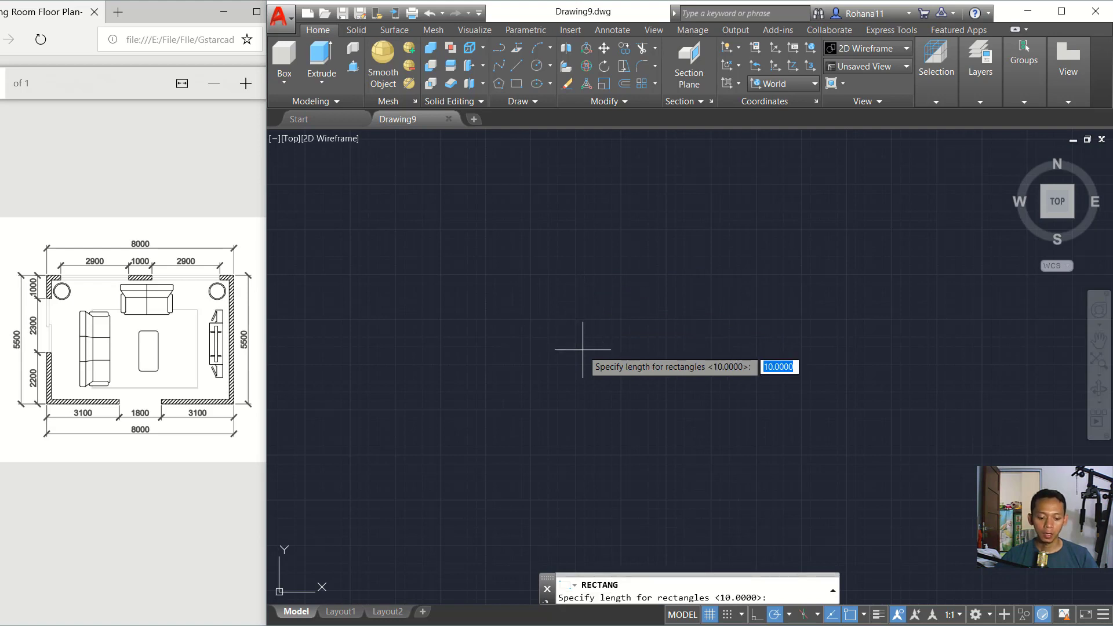
{"action": "key", "text": "BackSpace"}
{"action": "type", "text": "8000"}
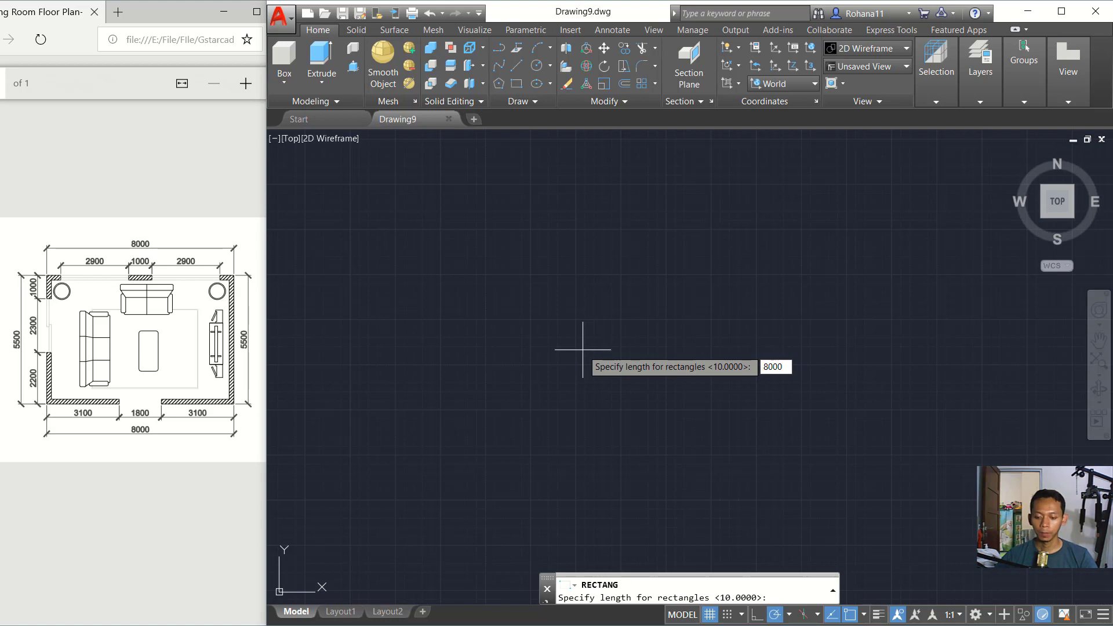
{"action": "key", "text": "Return"}
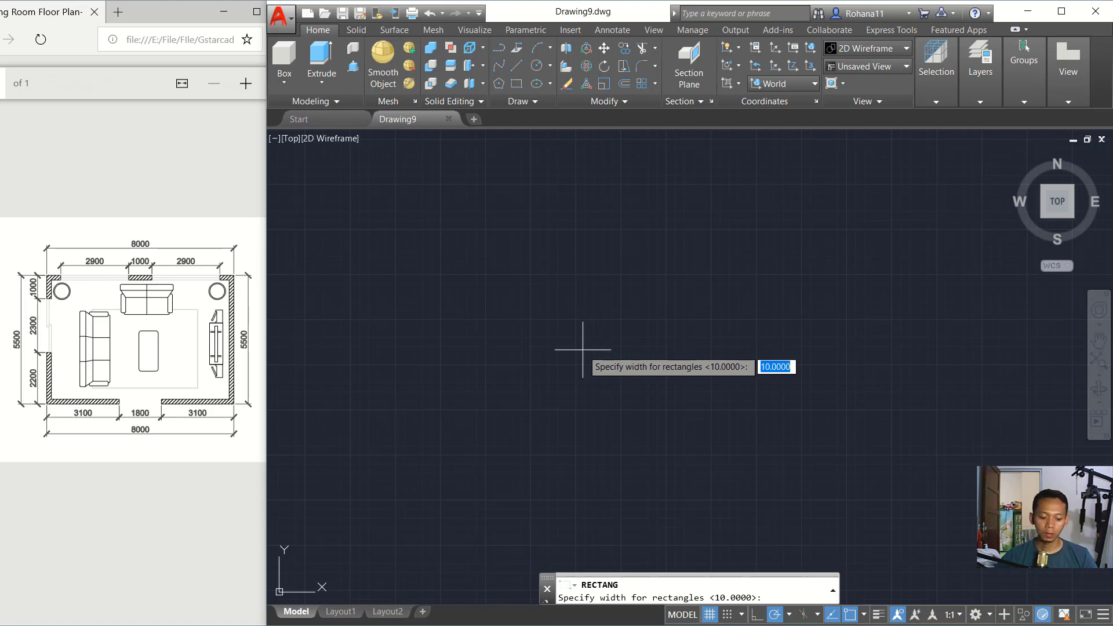
{"action": "type", "text": "5500"}
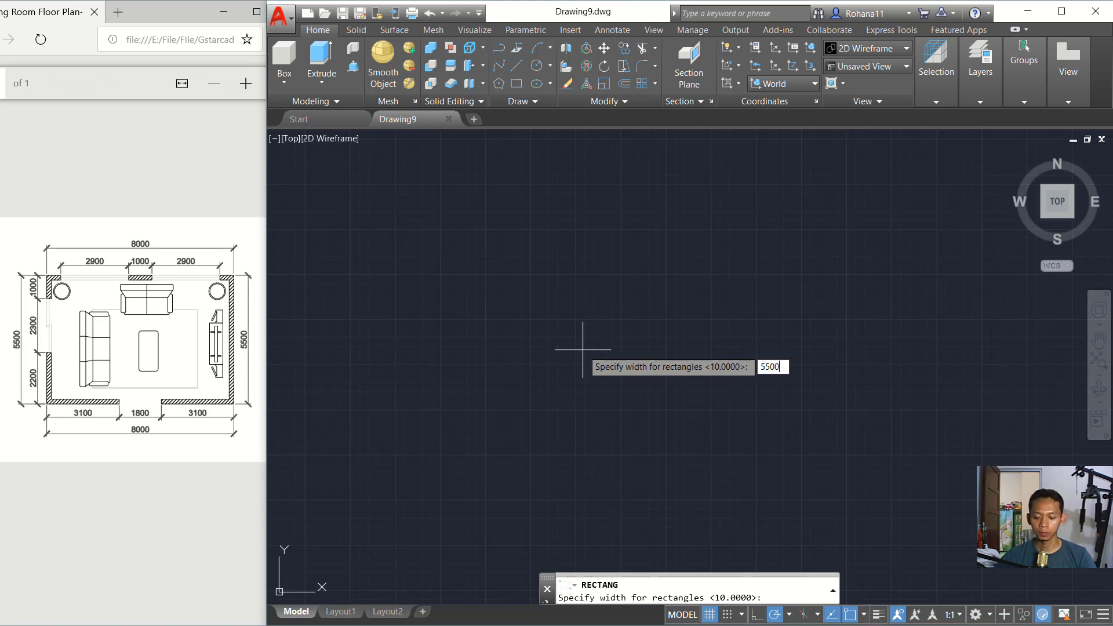
{"action": "key", "text": "Return"}
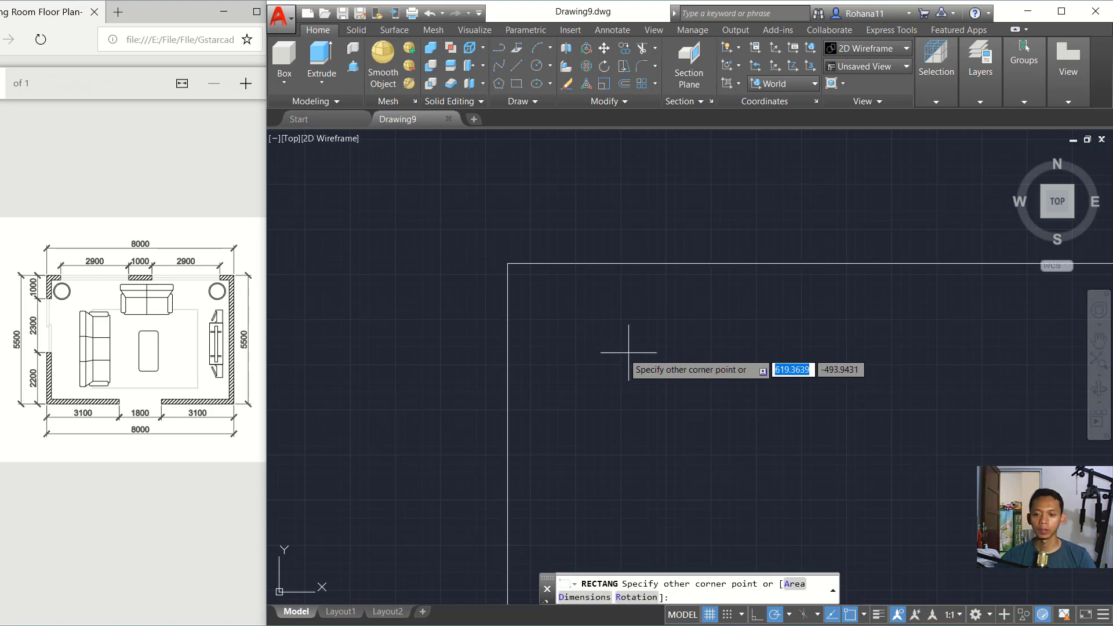
{"action": "left_click", "coordinate": [703, 353]}
{"action": "scroll", "coordinate": [726, 366], "scroll_direction": "down", "scroll_amount": 3}
{"action": "middle_click_drag", "start_coordinate": [726, 365], "coordinate": [576, 295]}
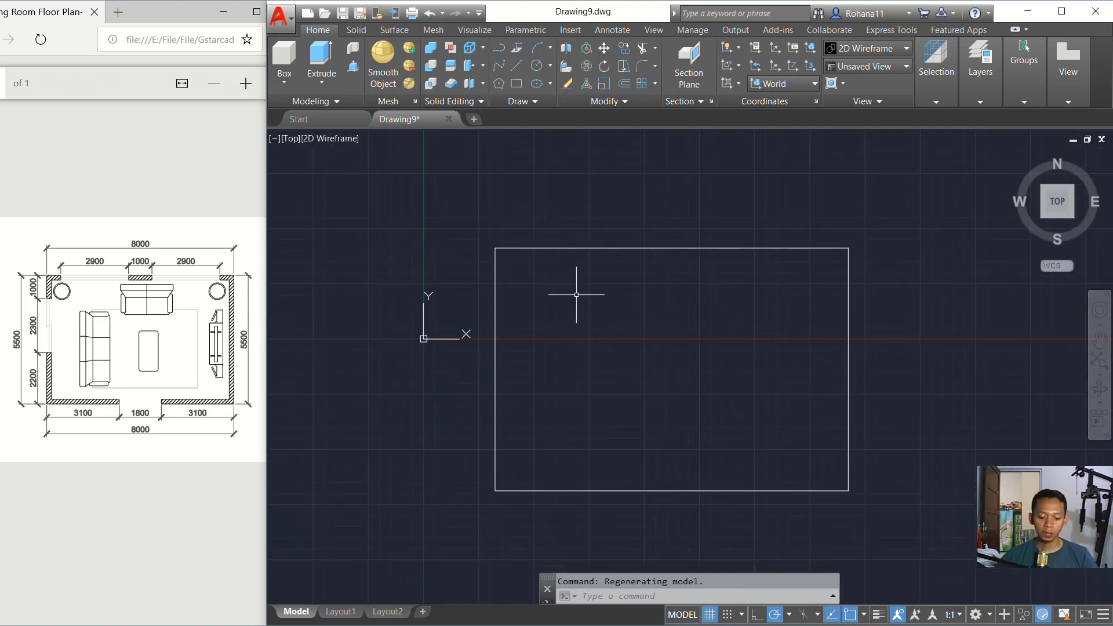
- Offset the outer rectangle 200 inward to create the double-line walls
{"action": "type", "text": "Offset"}
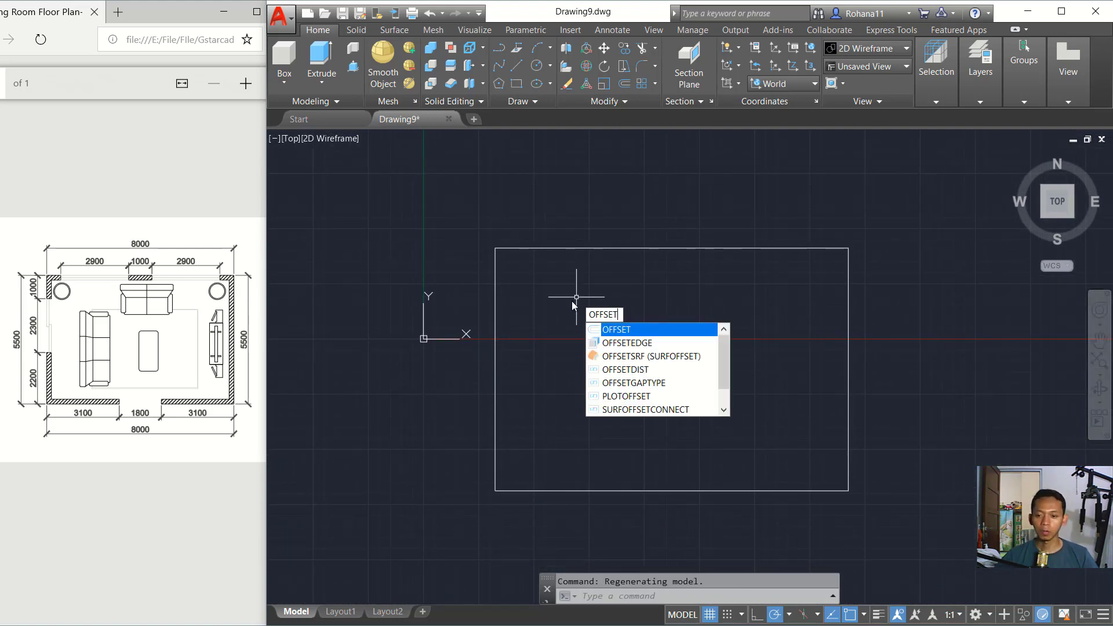
{"action": "key", "text": "Return"}
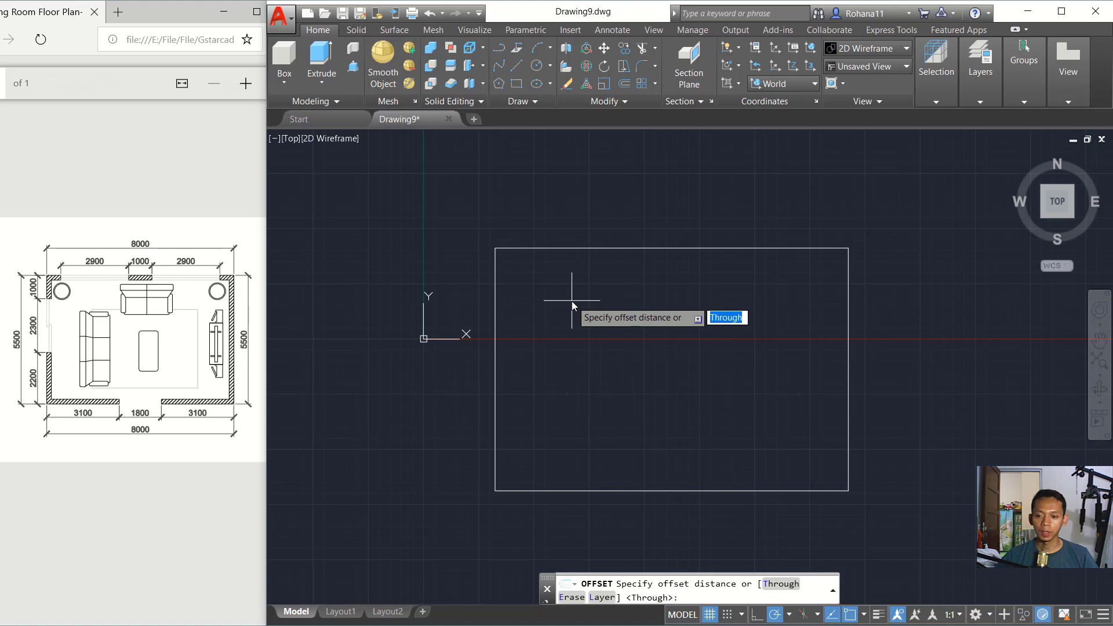
{"action": "type", "text": "1"}
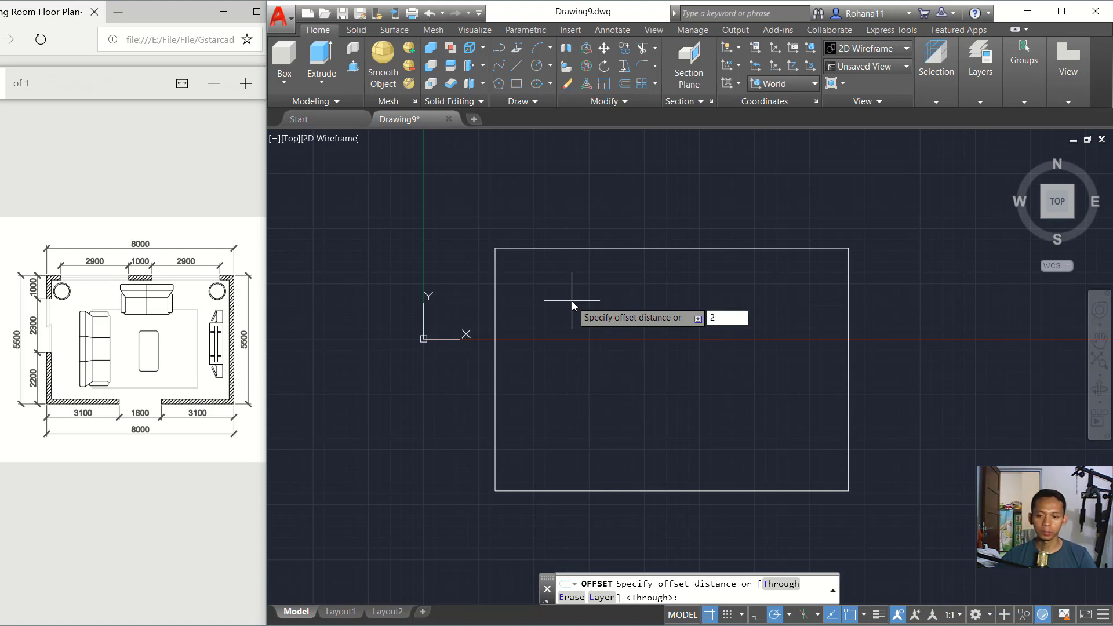
{"action": "type", "text": "50"}
{"action": "key", "text": "Return"}
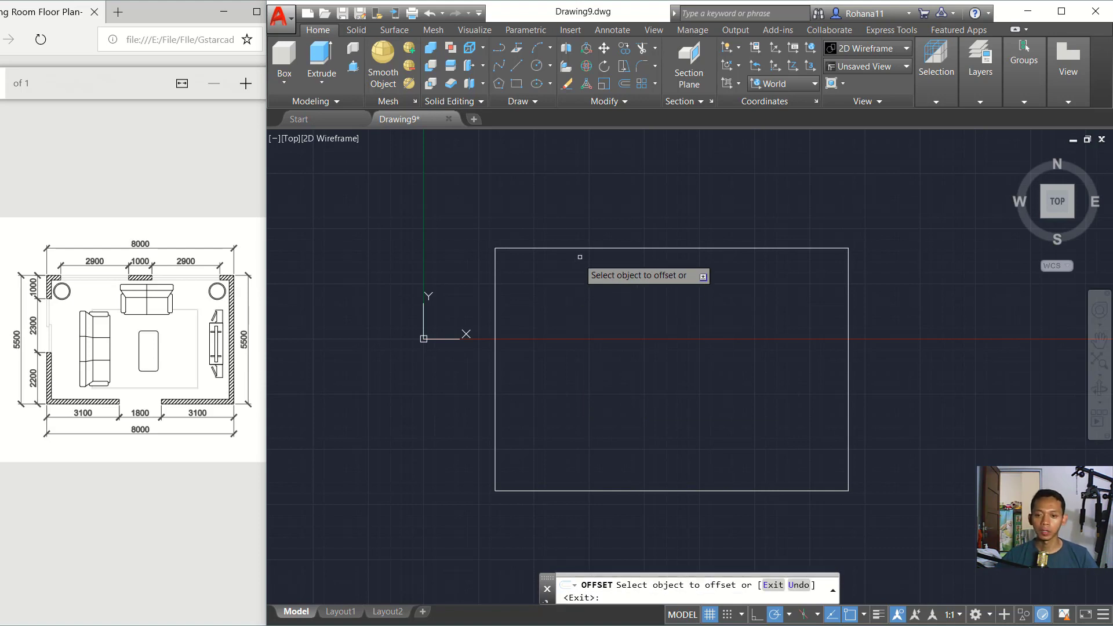
{"action": "left_click", "coordinate": [590, 249]}
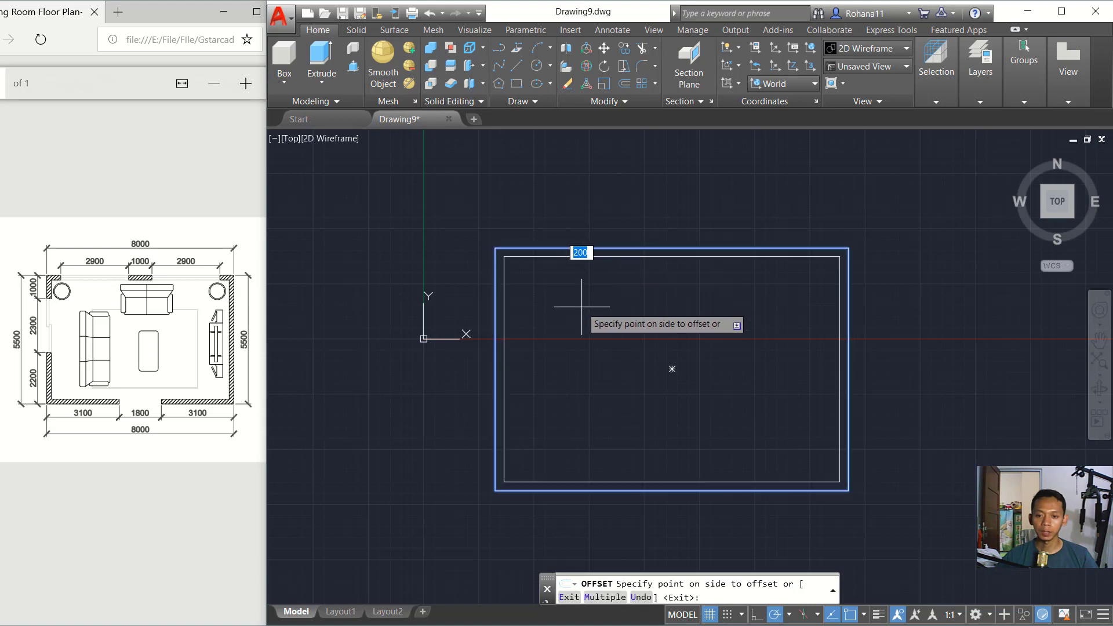
{"action": "left_click", "coordinate": [563, 313]}
{"action": "middle_click_drag", "start_coordinate": [577, 341], "coordinate": [568, 311]}
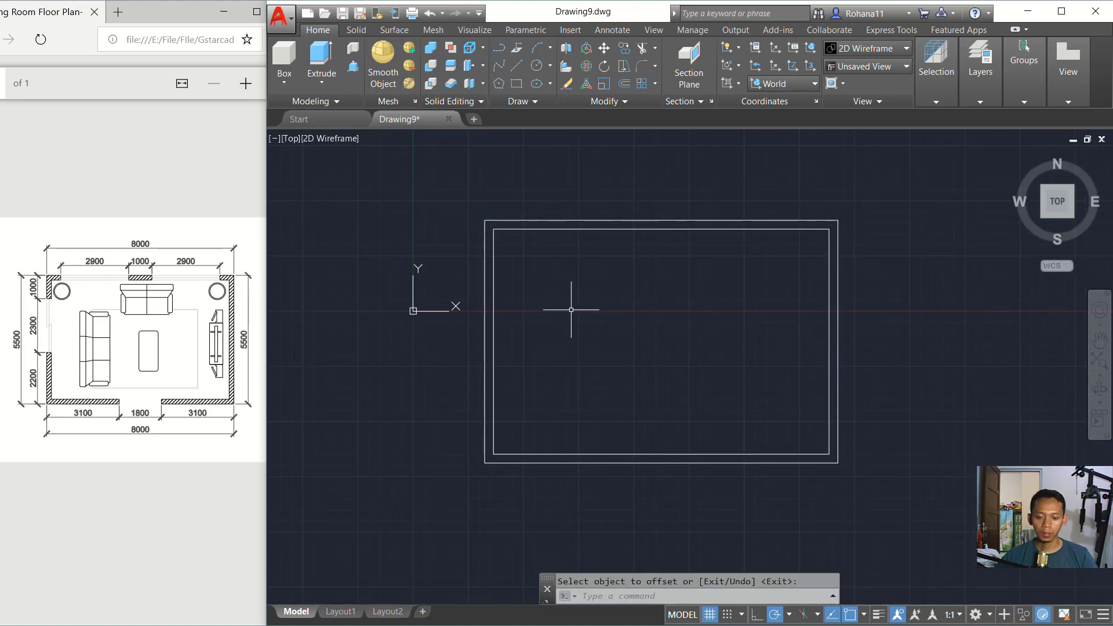
{"action": "type", "text": "l"}
{"action": "key", "text": "Return"}
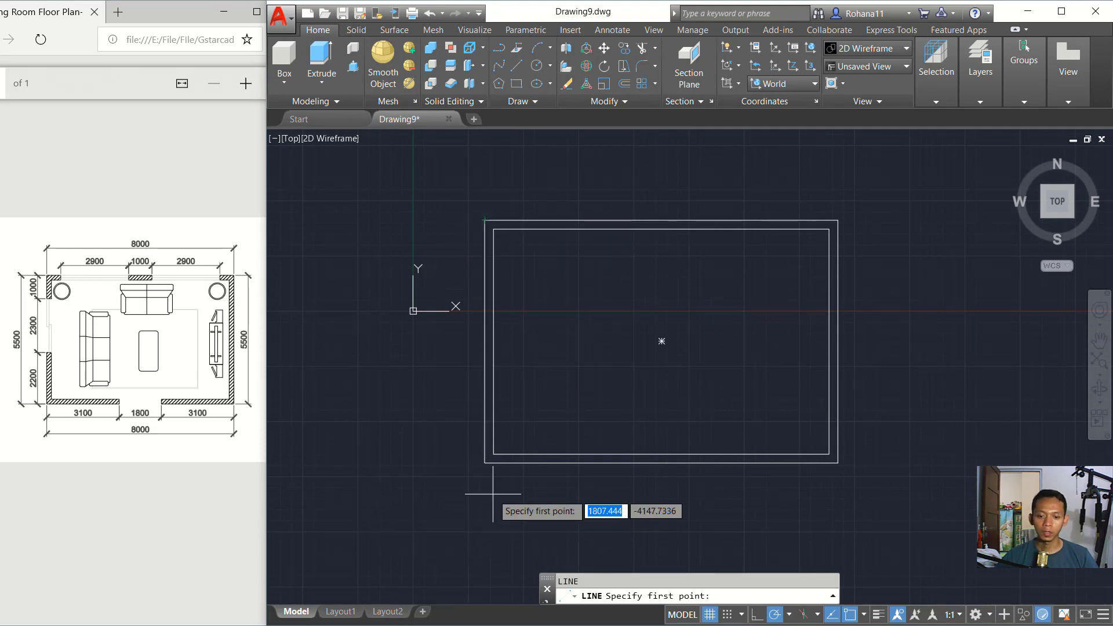
- Draw a 200-long line across the left wall, 1000 below its top corner
{"action": "type", "text": "1000"}
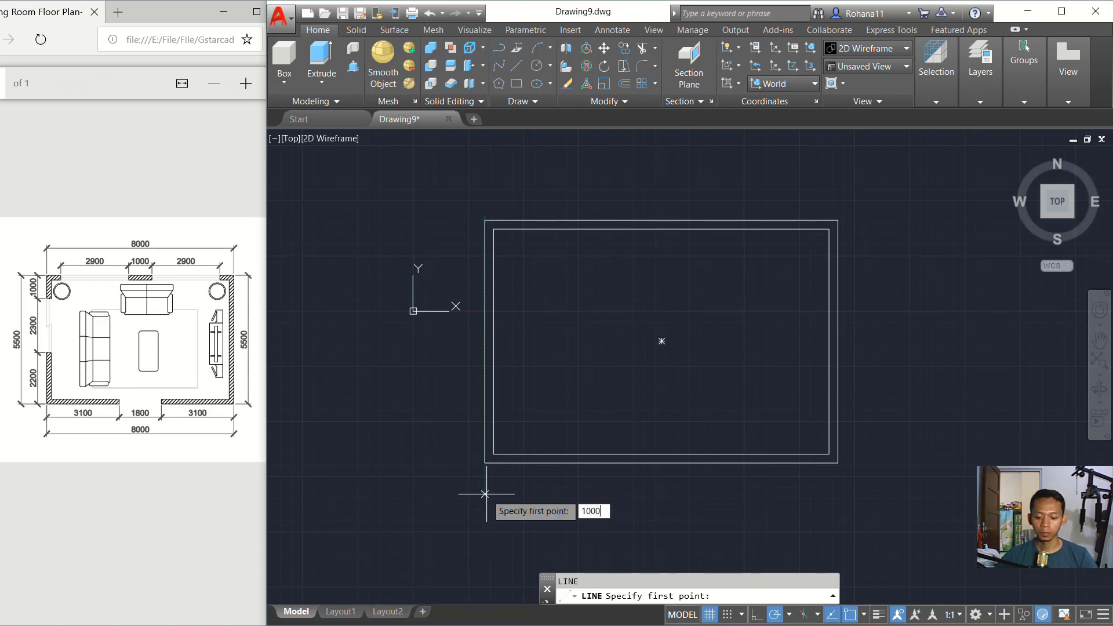
{"action": "key", "text": "Return"}
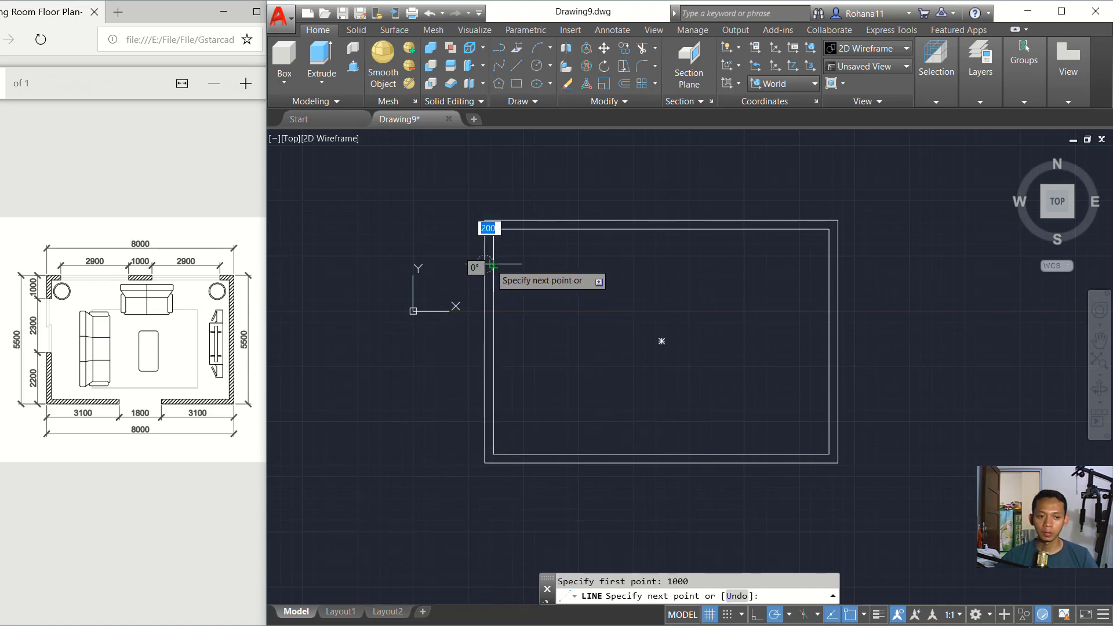
{"action": "key", "text": "Return"}
{"action": "key", "text": "Return"}
{"action": "scroll", "coordinate": [493, 312], "scroll_direction": "up", "scroll_amount": 2}
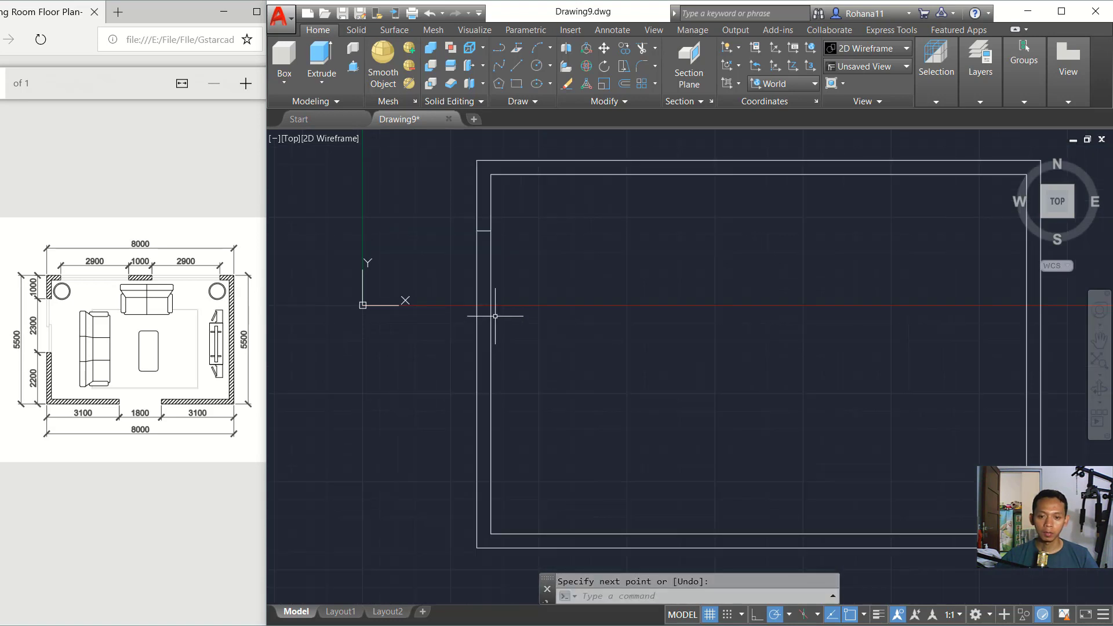
{"action": "middle_click_drag", "start_coordinate": [539, 312], "coordinate": [519, 338]}
- Copy that left-wall line 2300 further down
{"action": "type", "text": "ct o"}
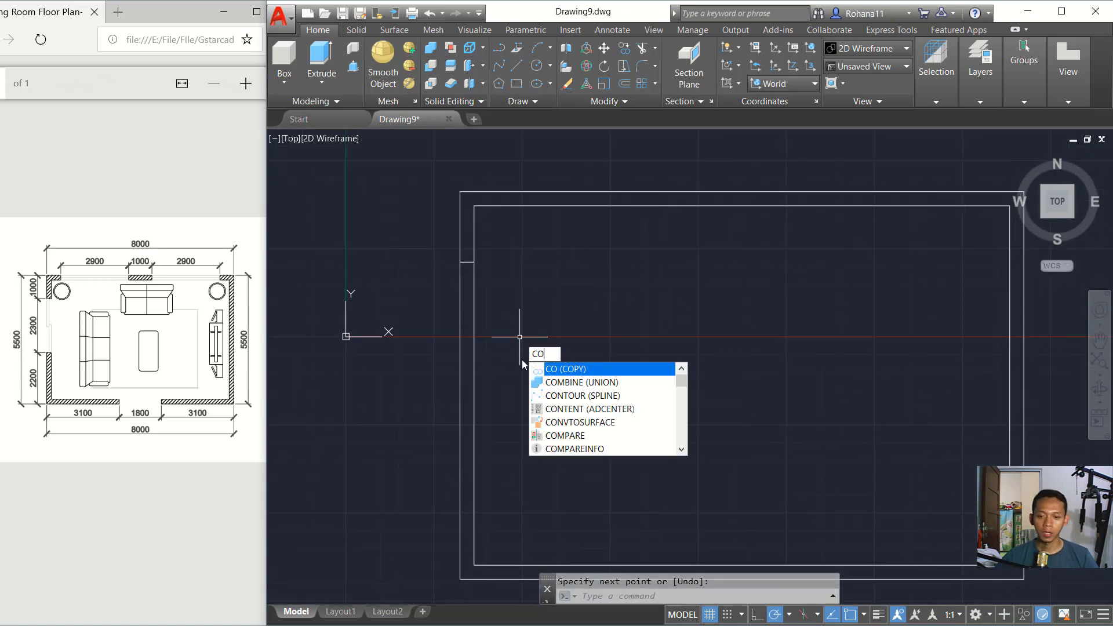
{"action": "key", "text": "Return"}
{"action": "left_click", "coordinate": [469, 262]}
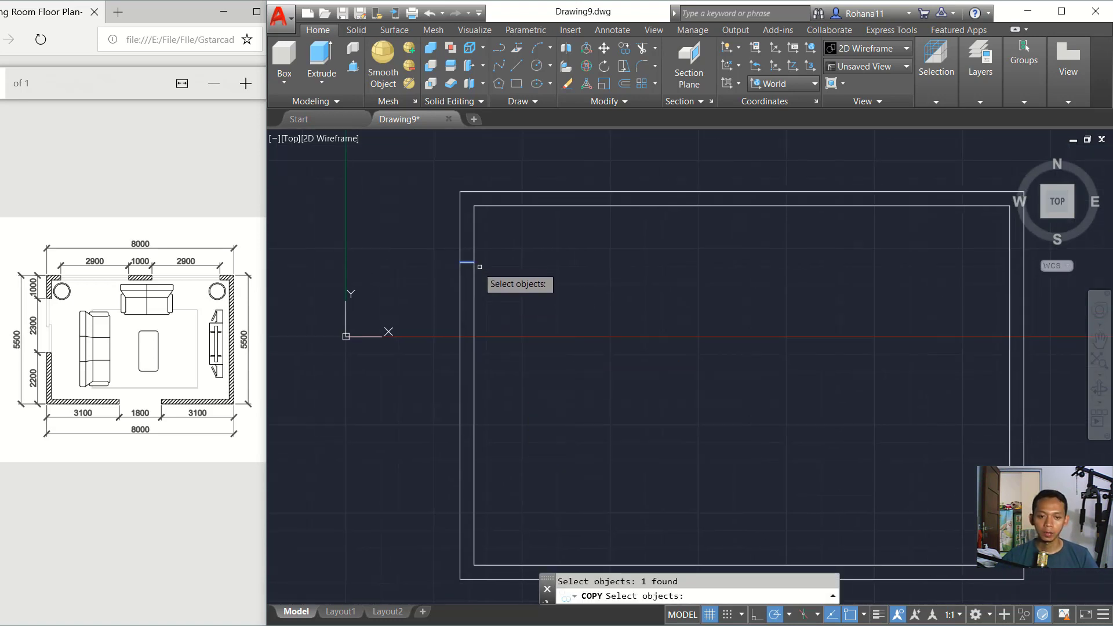
{"action": "key", "text": "Return"}
{"action": "left_click", "coordinate": [526, 270]}
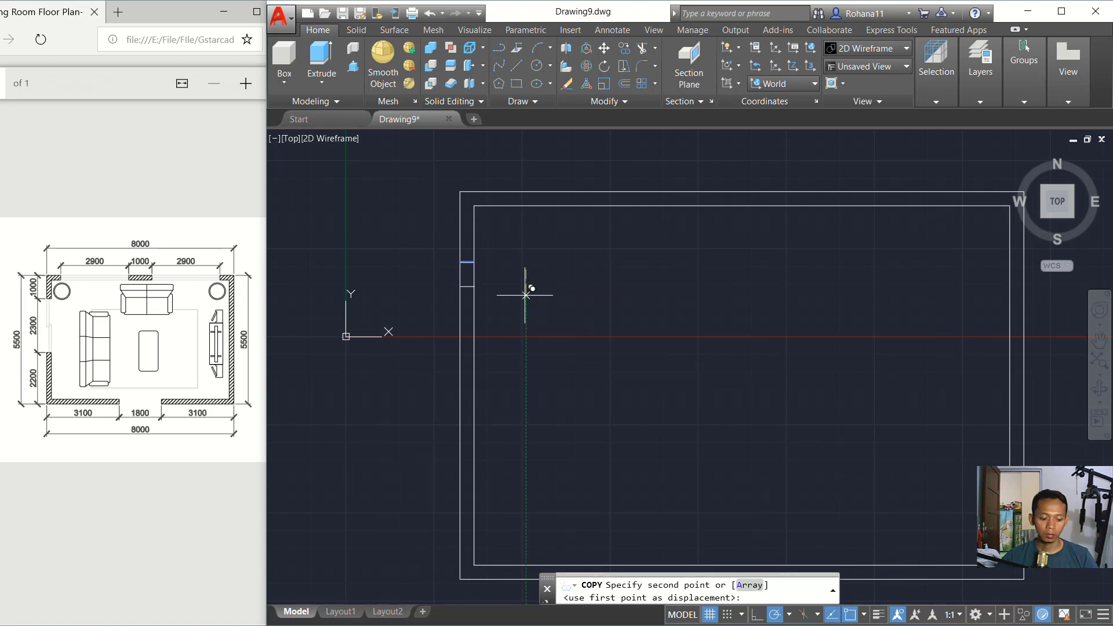
{"action": "type", "text": "23"}
{"action": "key", "text": "Return"}
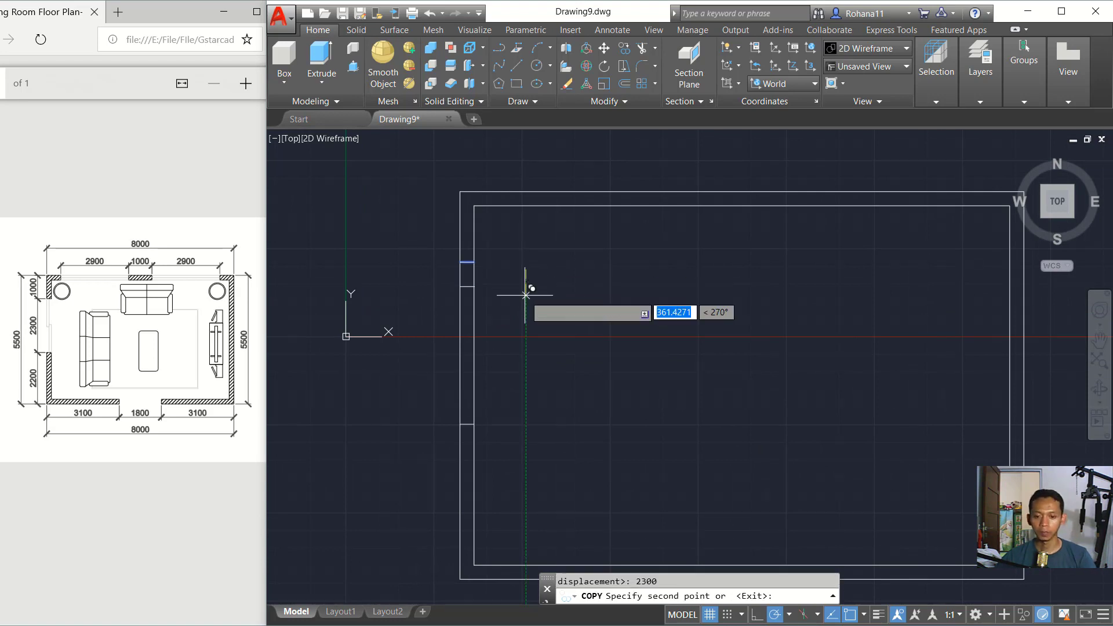
{"action": "key", "text": "Return"}
{"action": "mouse_move", "coordinate": [683, 337]}
{"action": "middle_mouse_down"}
{"action": "mouse_move", "coordinate": [629, 341]}
{"action": "mouse_move", "coordinate": [580, 369]}
{"action": "middle_mouse_up"}
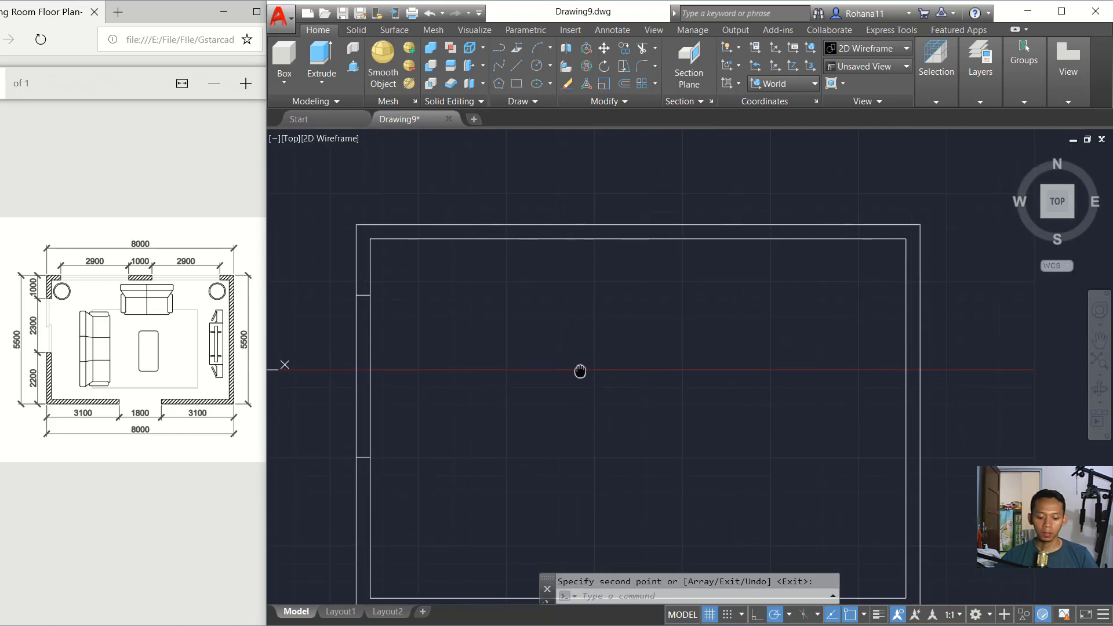
{"action": "type", "text": "L"}
{"action": "key", "text": "Return"}
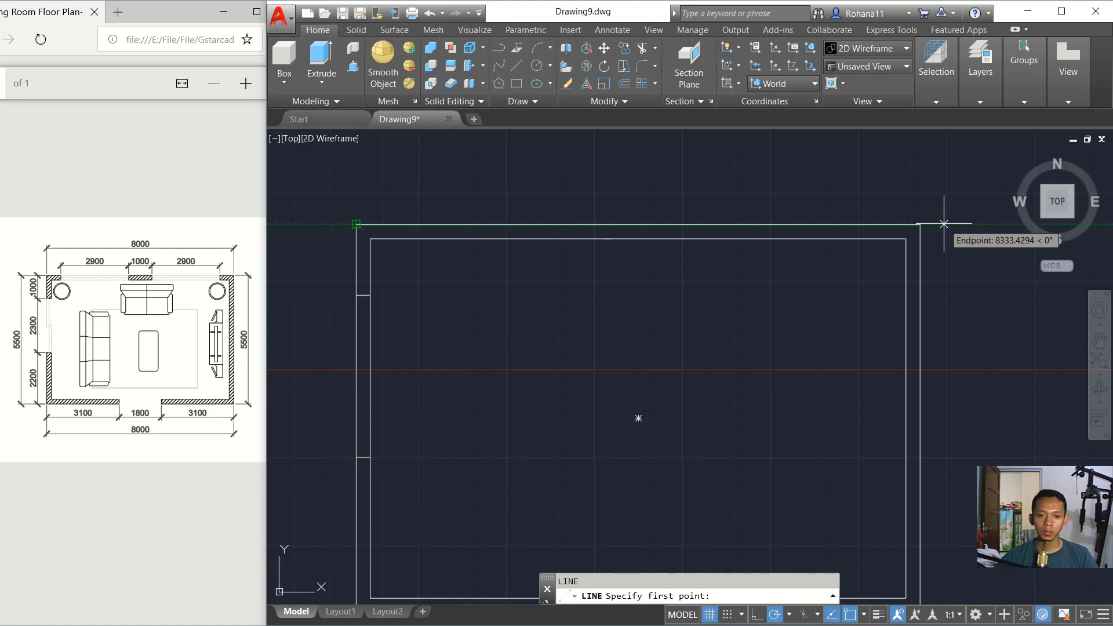
- Draw a 200-long vertical mark across the top wall, 600 from the corner
{"action": "type", "text": "6"}
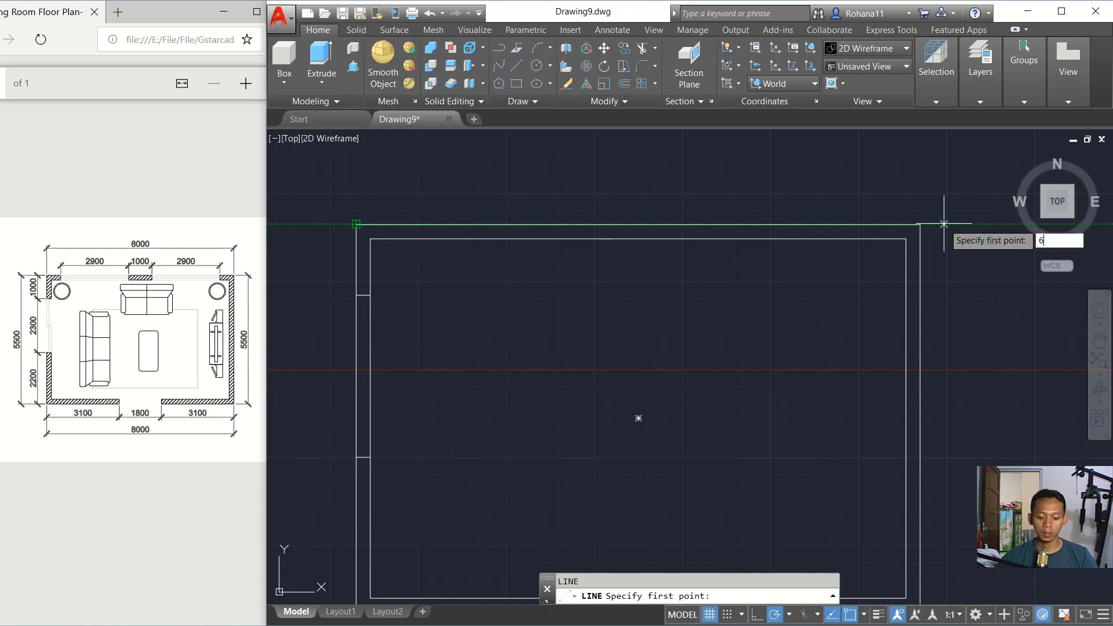
{"action": "key", "text": "Return"}
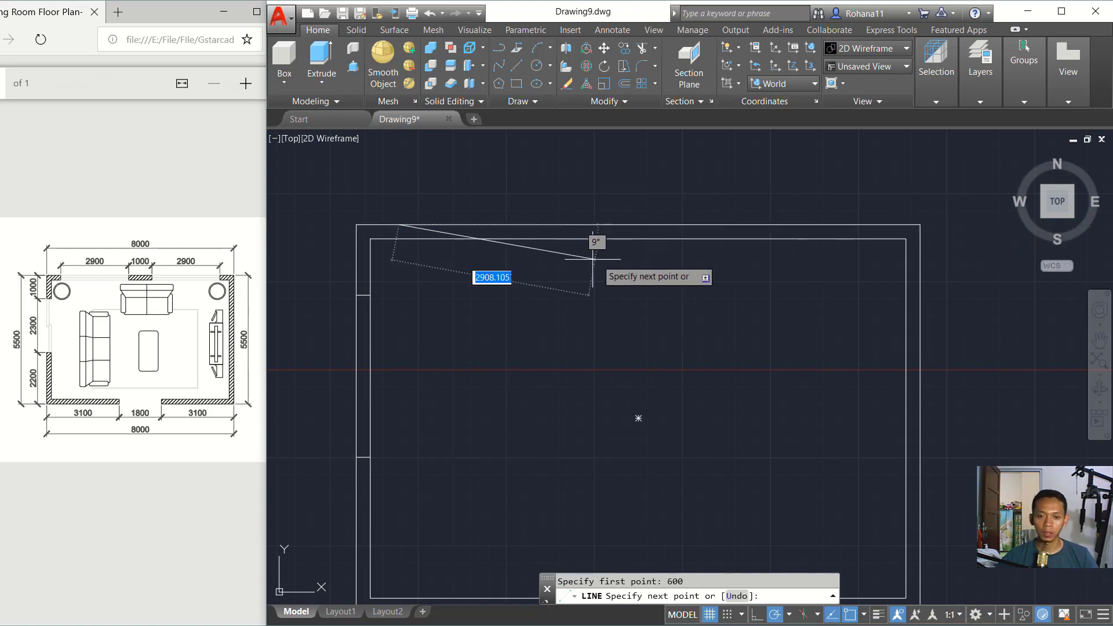
{"action": "key", "text": "Return"}
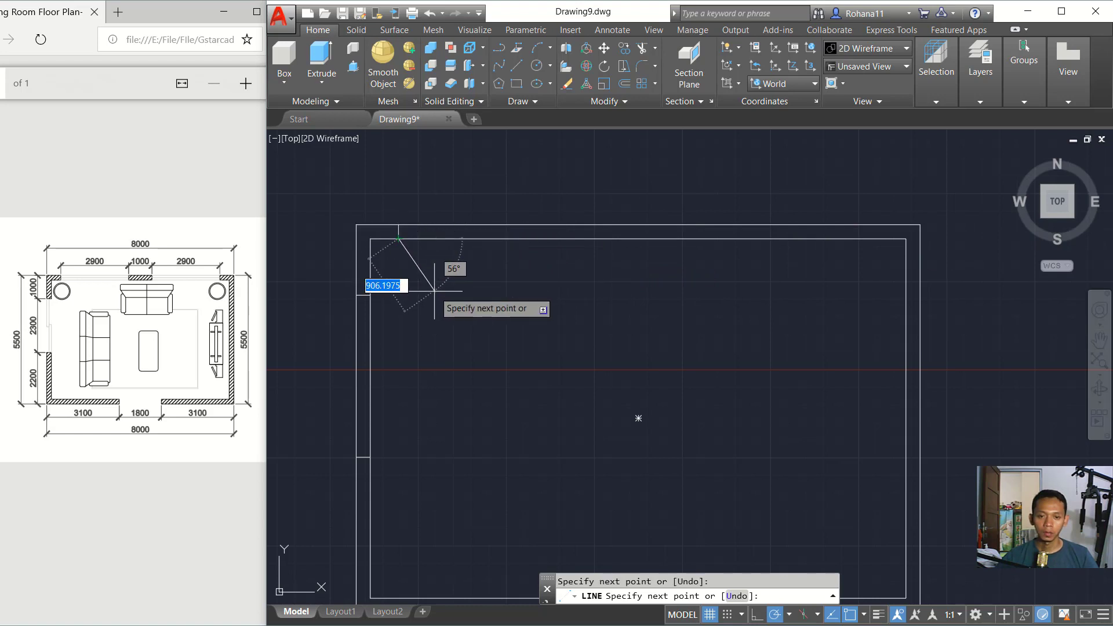
{"action": "key", "text": "Return"}
- Copy the top-wall mark 2900 along, then another copy 1000 further
{"action": "type", "text": "ct o"}
{"action": "key", "text": "Return"}
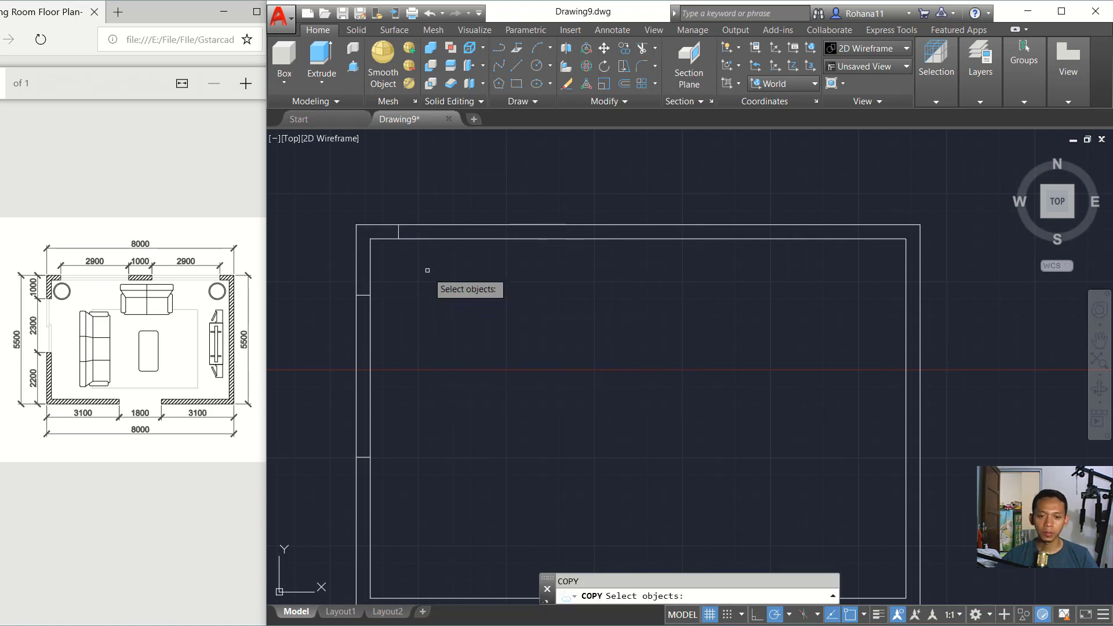
{"action": "left_click", "coordinate": [399, 229]}
{"action": "key", "text": "Return"}
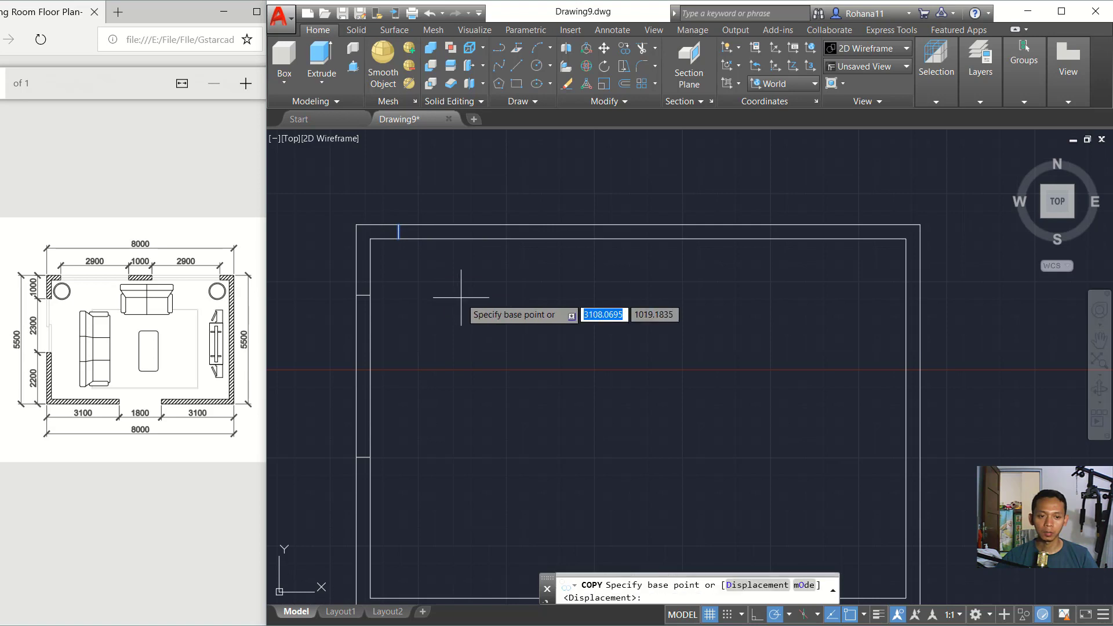
{"action": "left_click", "coordinate": [461, 298]}
{"action": "type", "text": "2"}
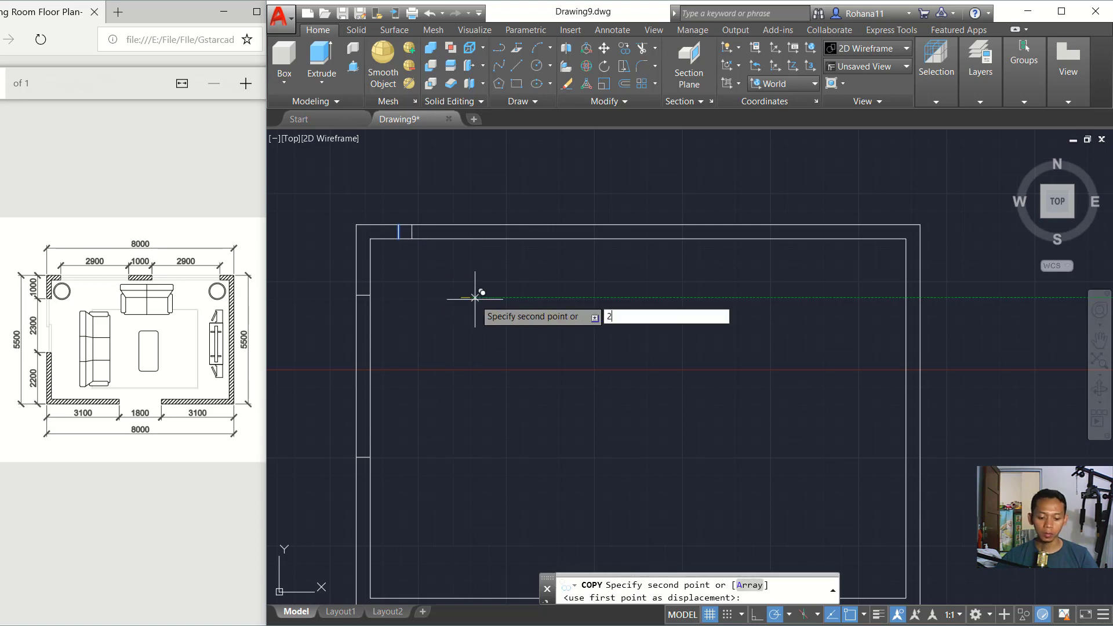
{"action": "type", "text": "900"}
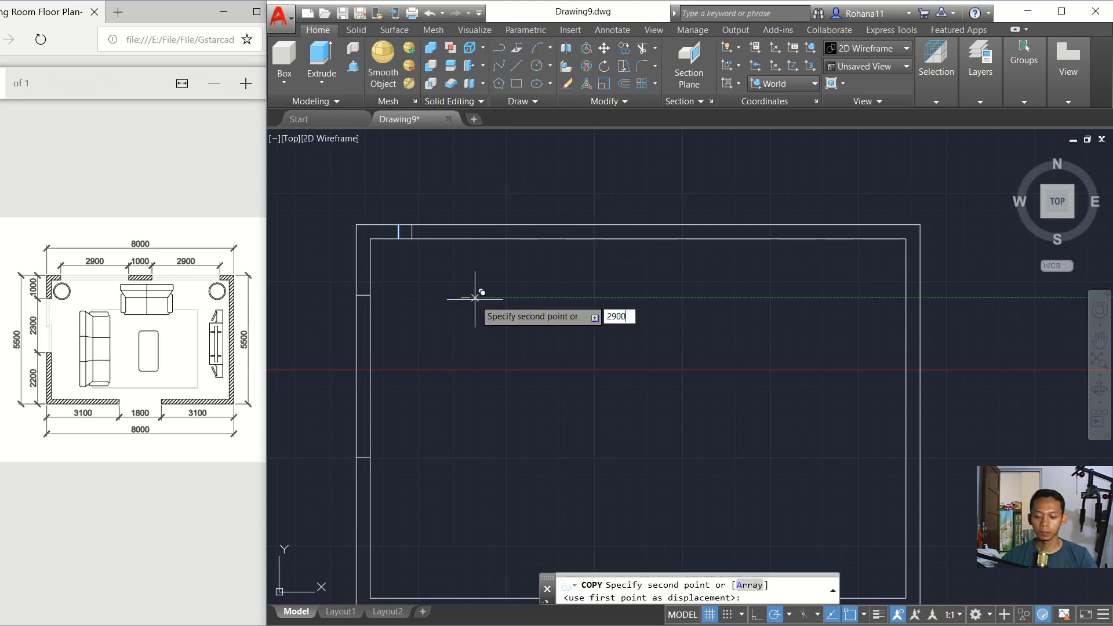
{"action": "key", "text": "Return"}
{"action": "key", "text": "Return"}
{"action": "key", "text": "Return"}
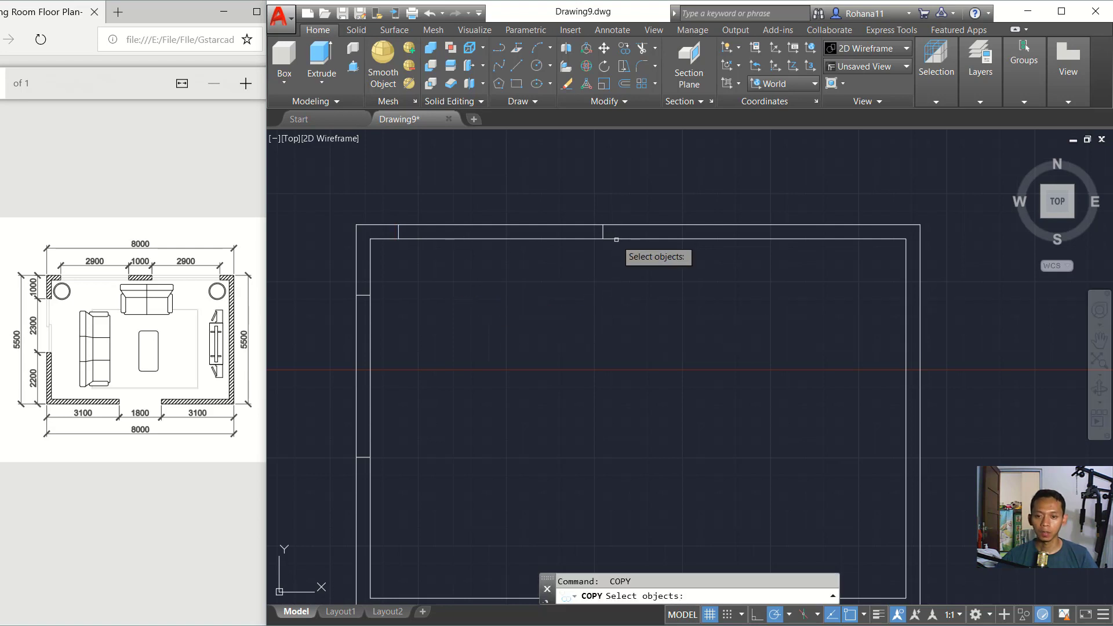
{"action": "left_click", "coordinate": [605, 232]}
{"action": "key", "text": "Return"}
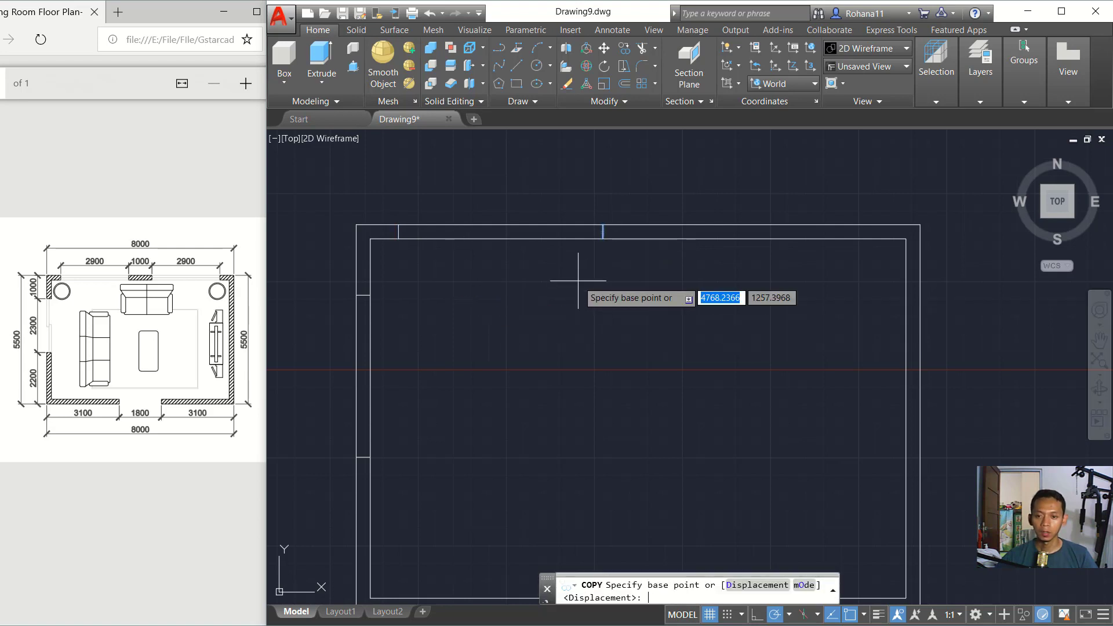
{"action": "left_click", "coordinate": [604, 281]}
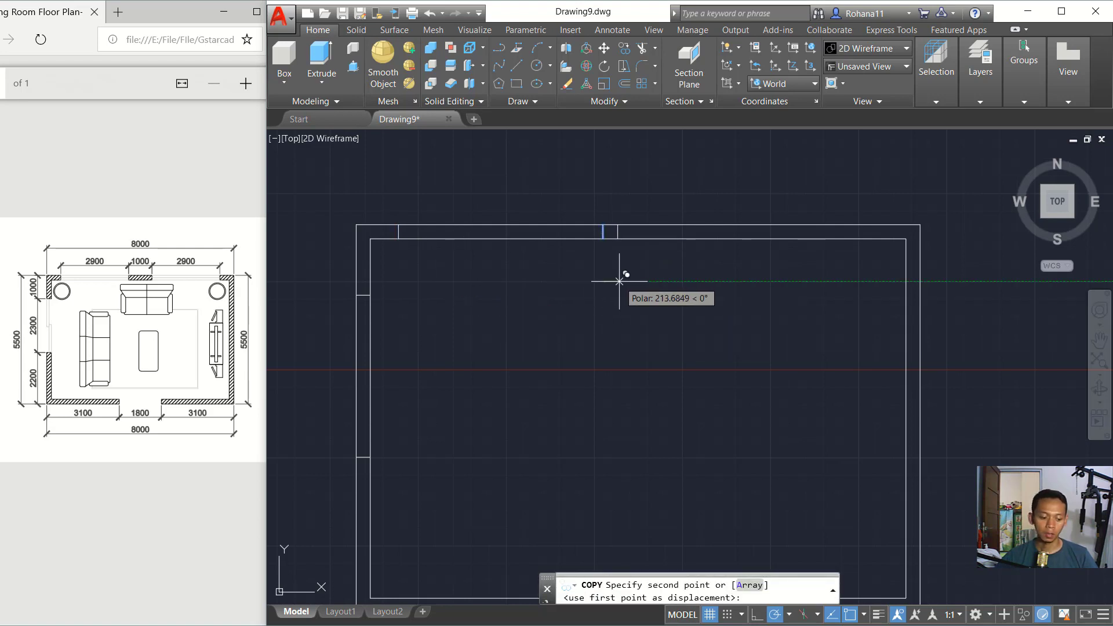
{"action": "type", "text": "1000"}
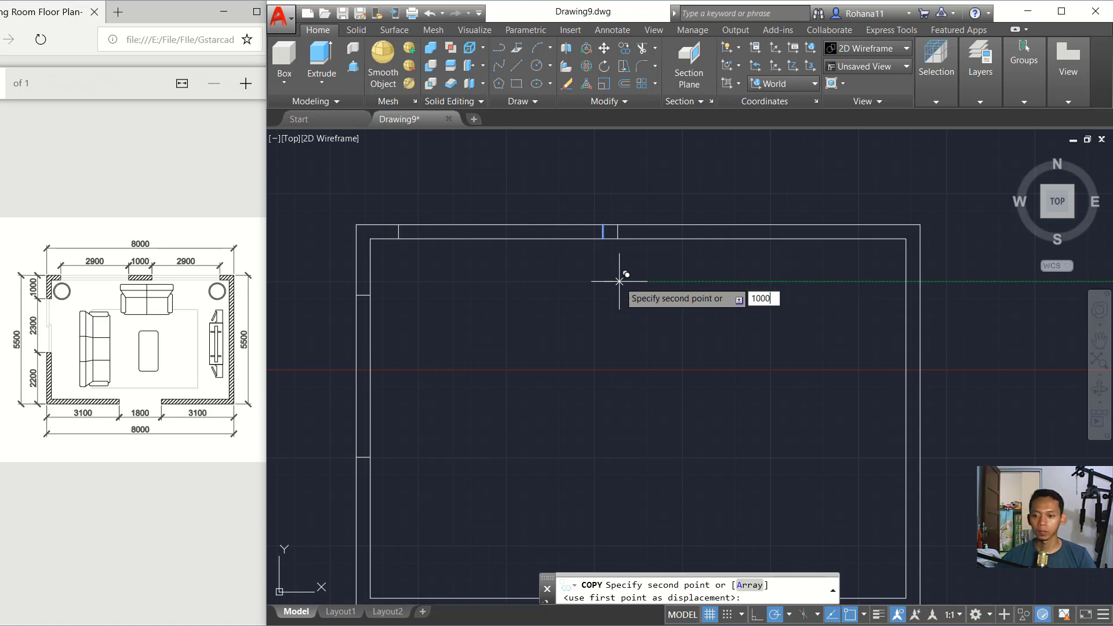
{"action": "key", "text": "Return"}
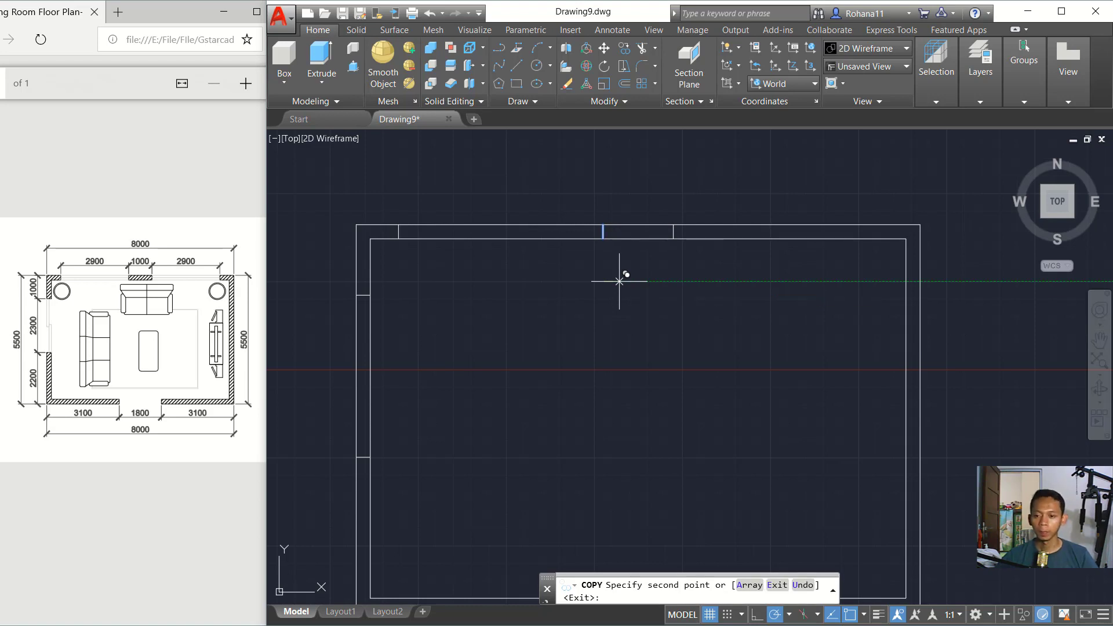
- Add a final top-wall mark 2900 beyond the last one
{"action": "middle_click_drag", "start_coordinate": [724, 281], "coordinate": [663, 289]}
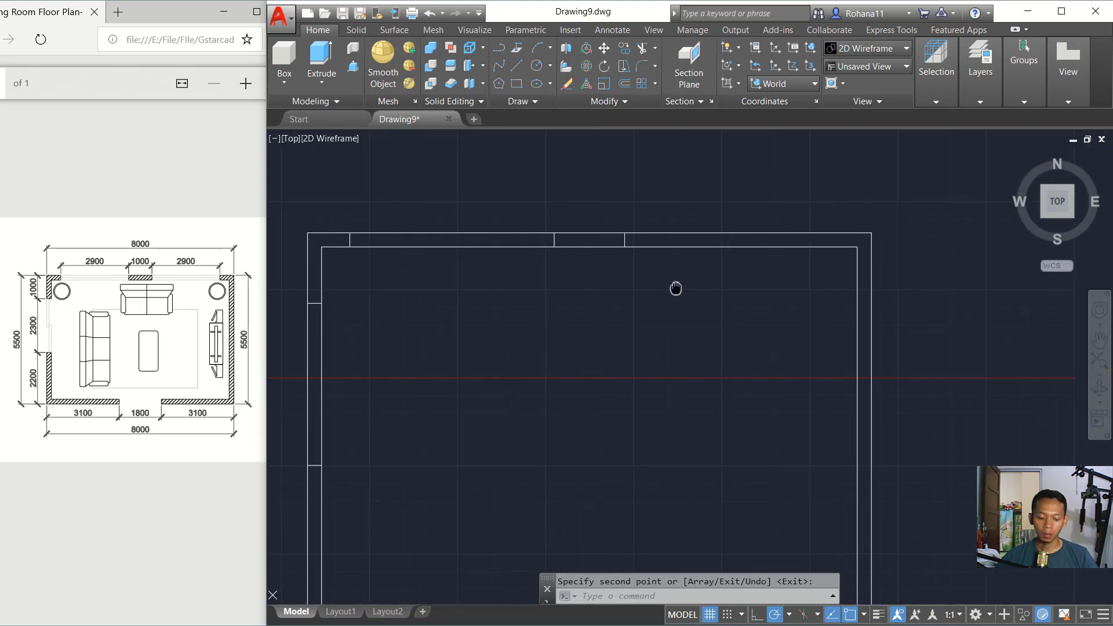
{"action": "type", "text": "co"}
{"action": "key", "text": "Return"}
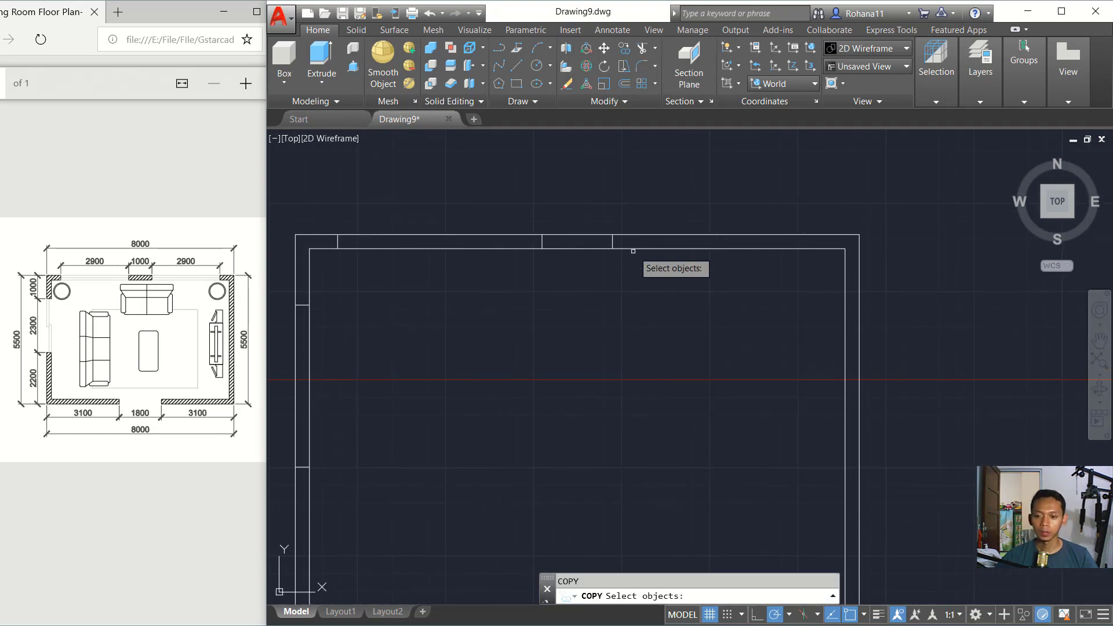
{"action": "left_click", "coordinate": [613, 242]}
{"action": "key", "text": "Return"}
{"action": "left_click", "coordinate": [608, 301]}
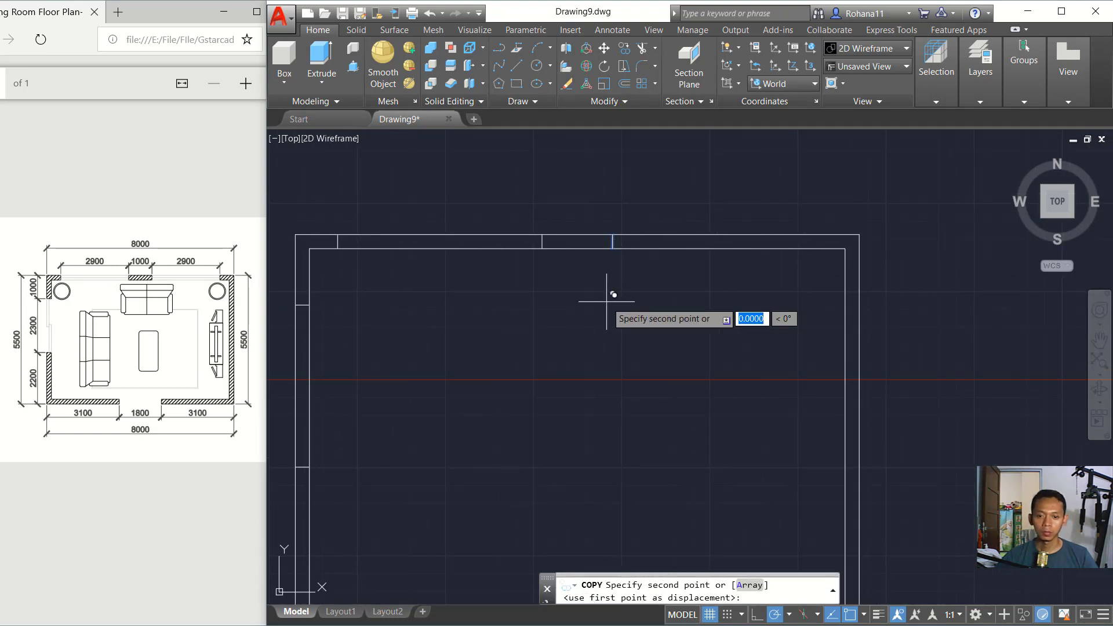
{"action": "type", "text": "2"}
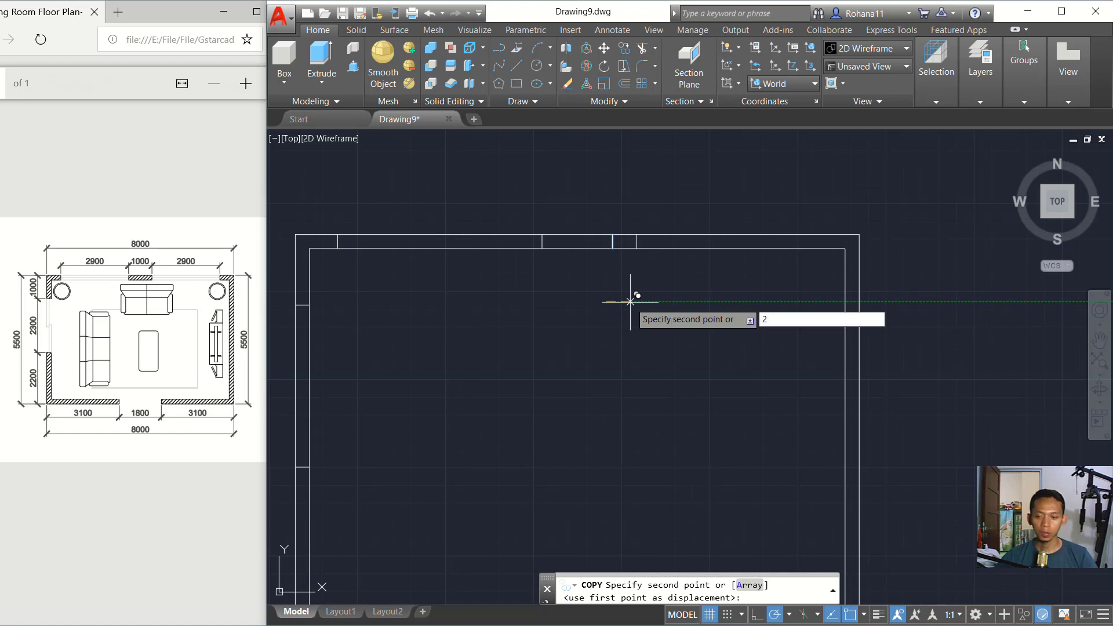
{"action": "type", "text": "900"}
{"action": "key", "text": "Return"}
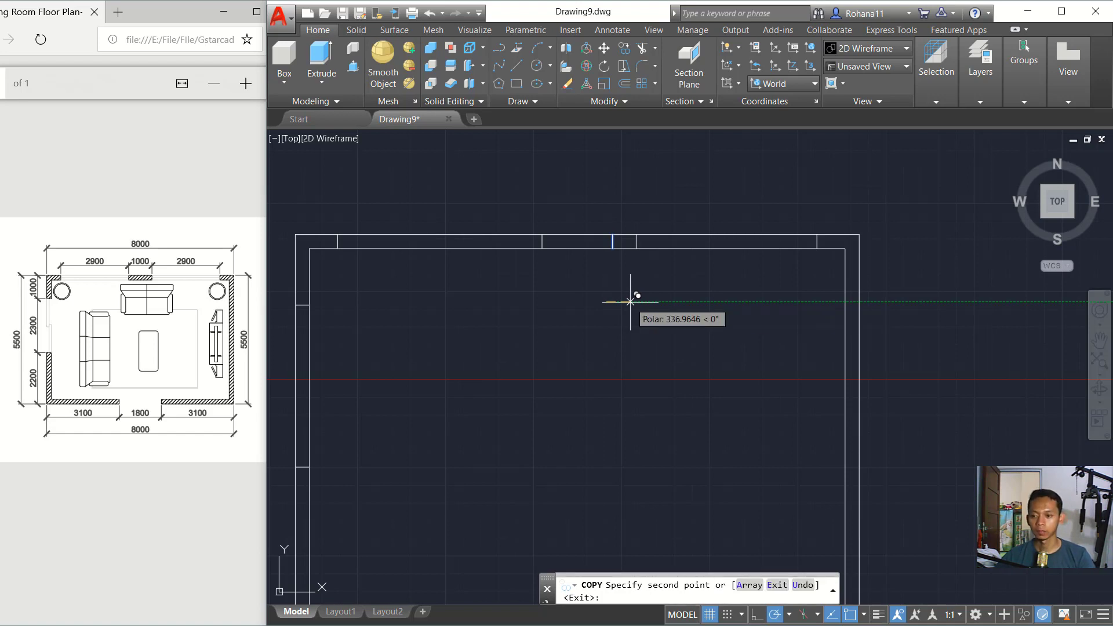
{"action": "scroll", "coordinate": [681, 322], "scroll_direction": "down", "scroll_amount": 2}
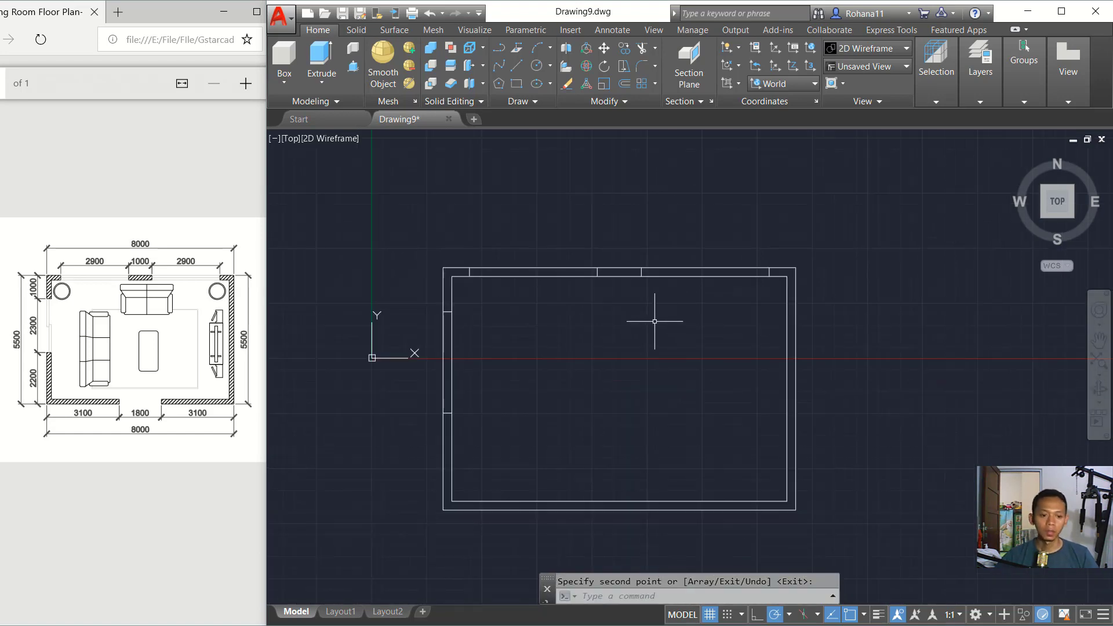
{"action": "middle_click_drag", "start_coordinate": [653, 318], "coordinate": [645, 264]}
{"action": "type", "text": "L"}
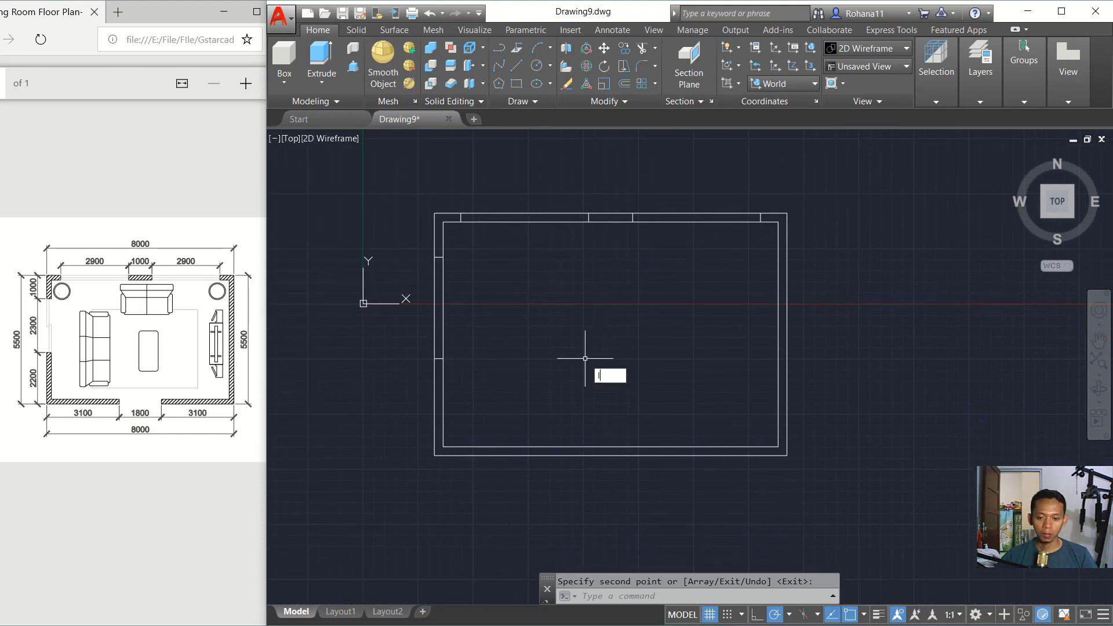
{"action": "key", "text": "Return"}
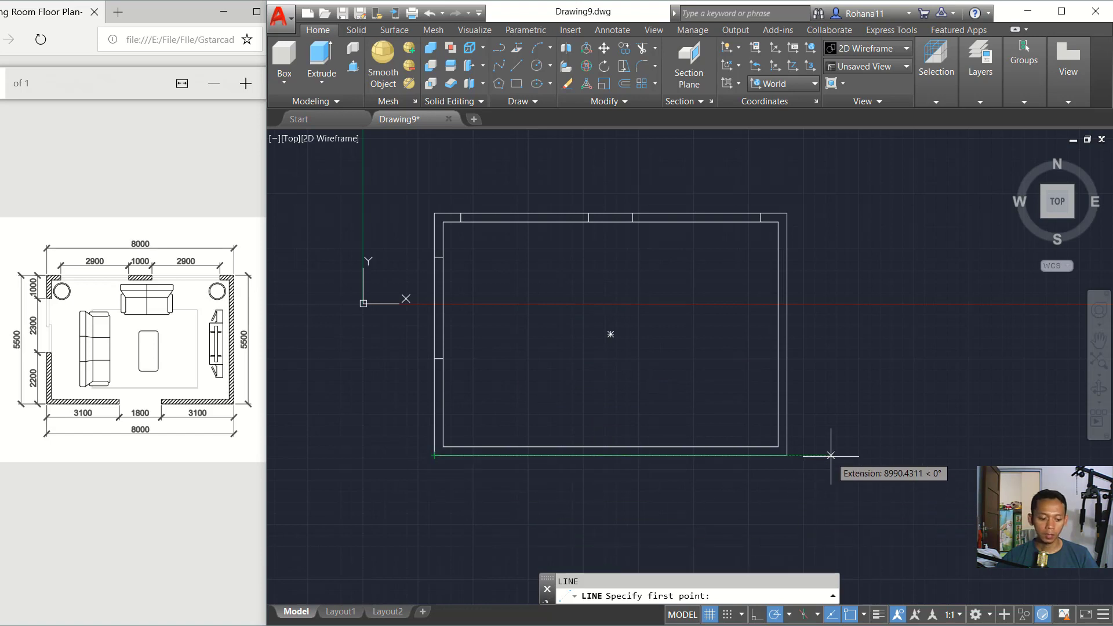
- Draw a short line across the bottom wall, 3100 from the bottom-left corner
{"action": "type", "text": "3100"}
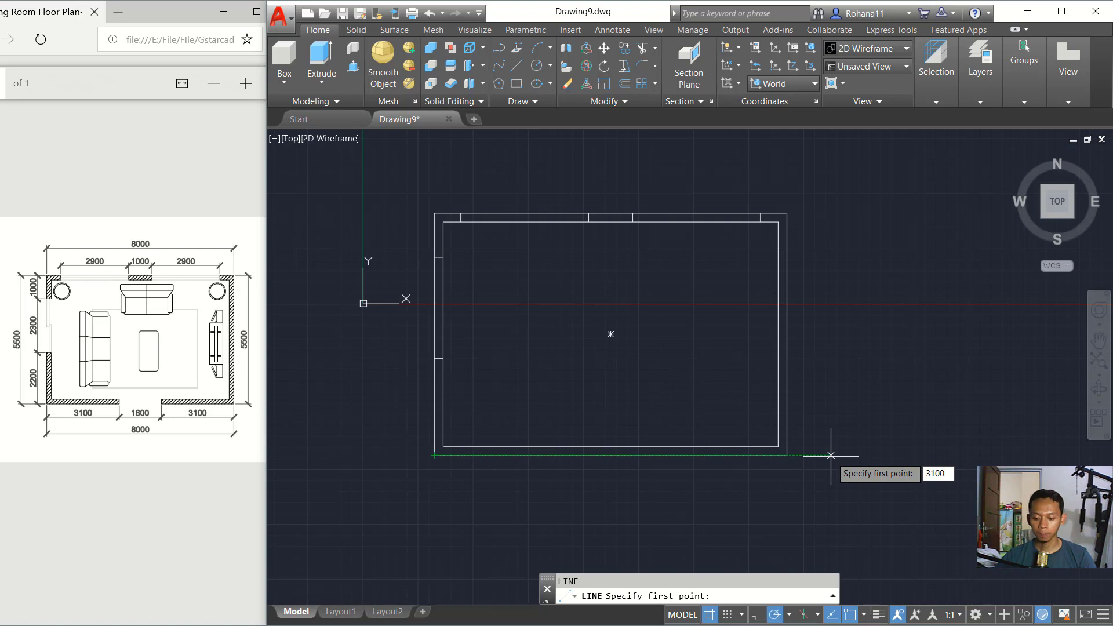
{"action": "key", "text": "Return"}
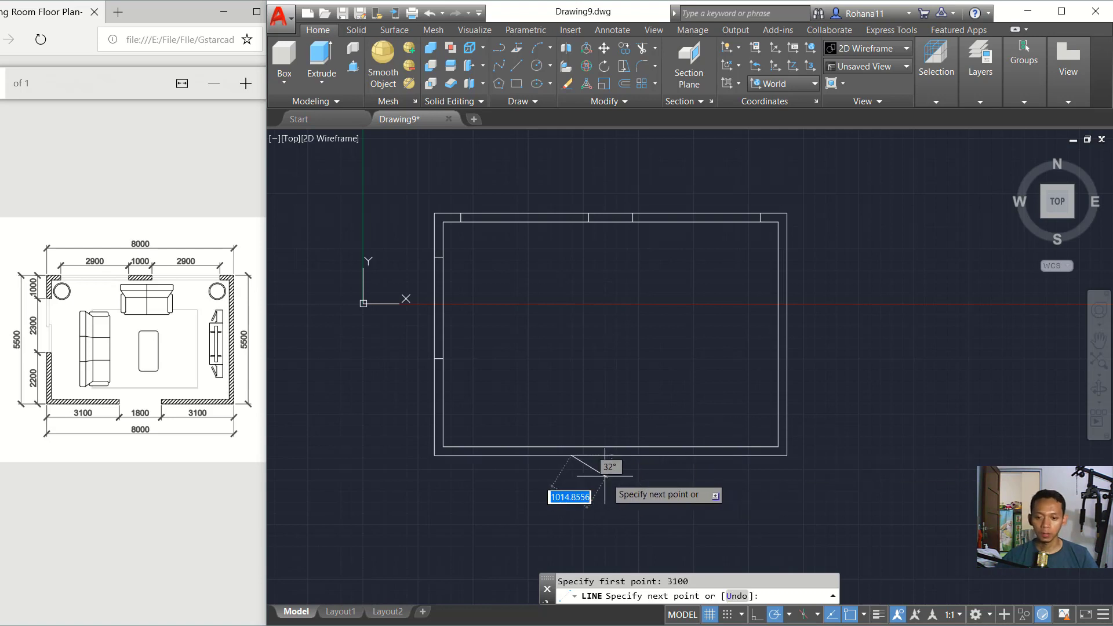
{"action": "left_click", "coordinate": [572, 446]}
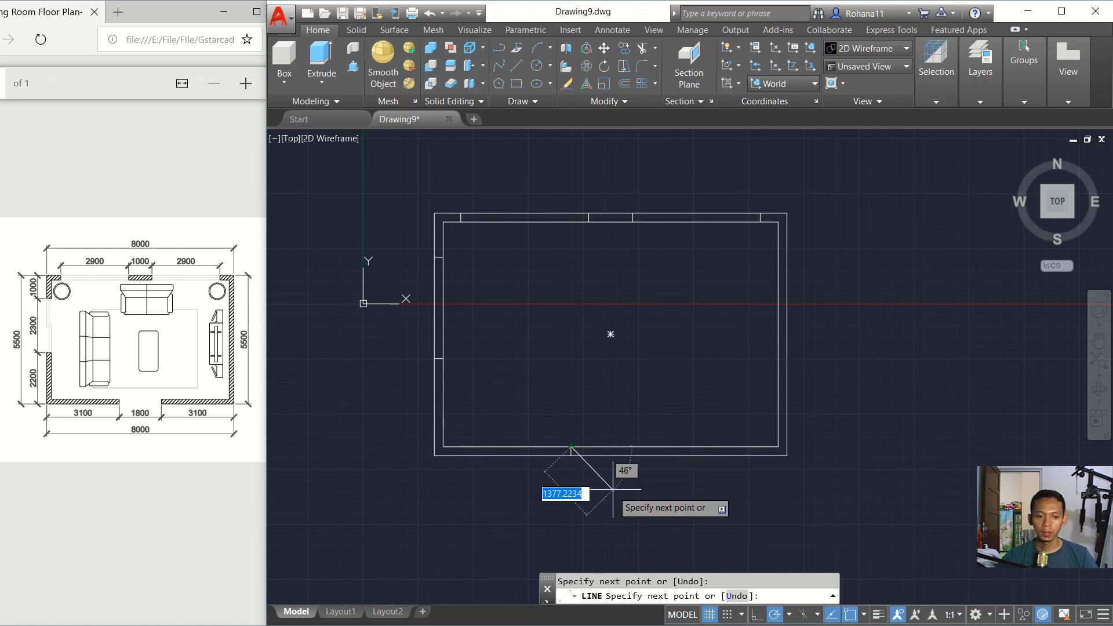
{"action": "key", "text": "Return"}
{"action": "scroll", "coordinate": [591, 462], "scroll_direction": "up", "scroll_amount": 4}
- Copy the bottom-wall line 1800 to the right
{"action": "type", "text": "c"}
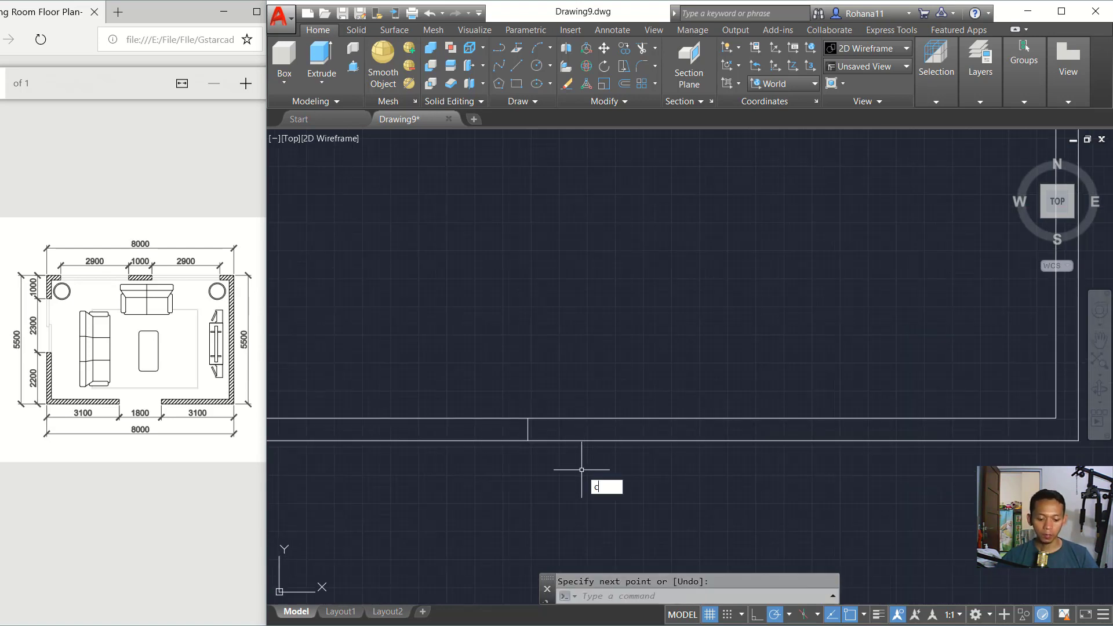
{"action": "type", "text": "o"}
{"action": "key", "text": "Return"}
{"action": "left_click", "coordinate": [536, 433]}
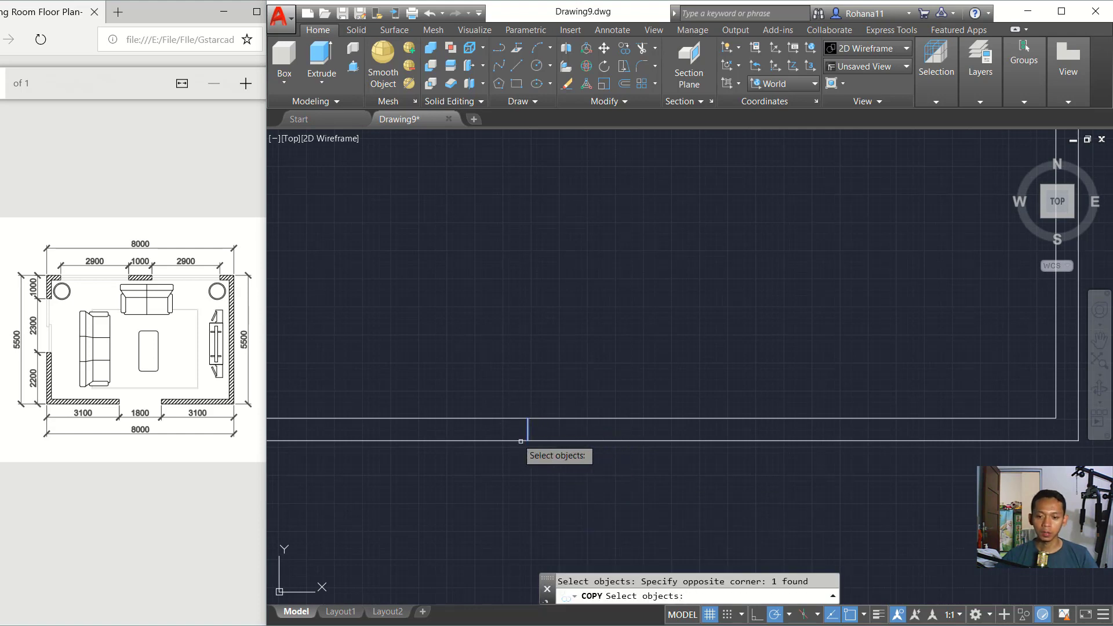
{"action": "key", "text": "Return"}
{"action": "left_click", "coordinate": [560, 474]}
{"action": "type", "text": "1"}
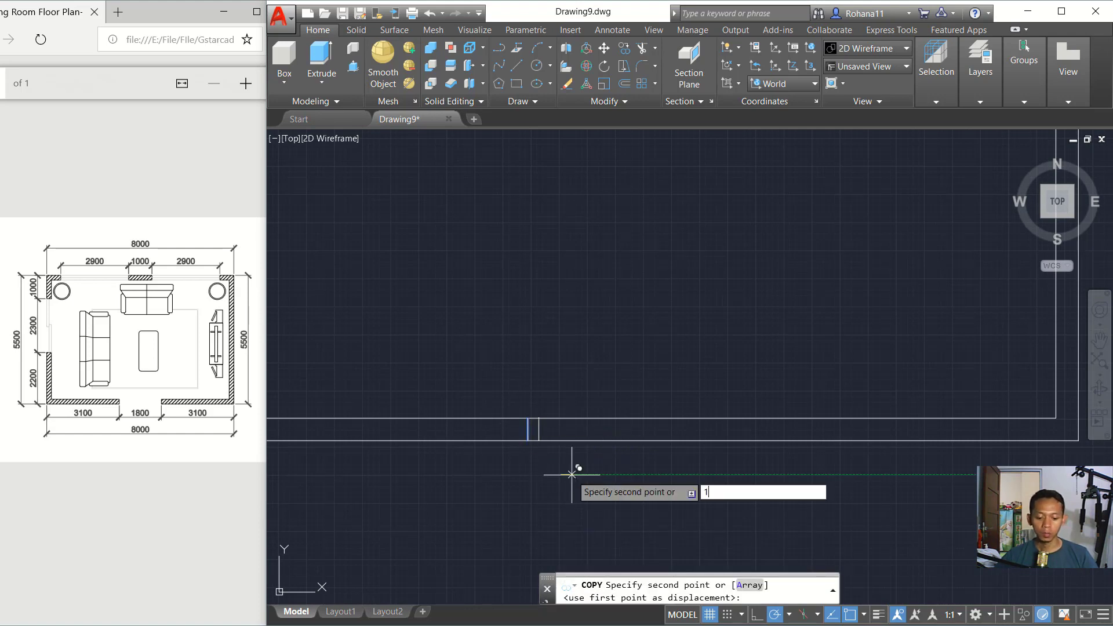
{"action": "type", "text": "800"}
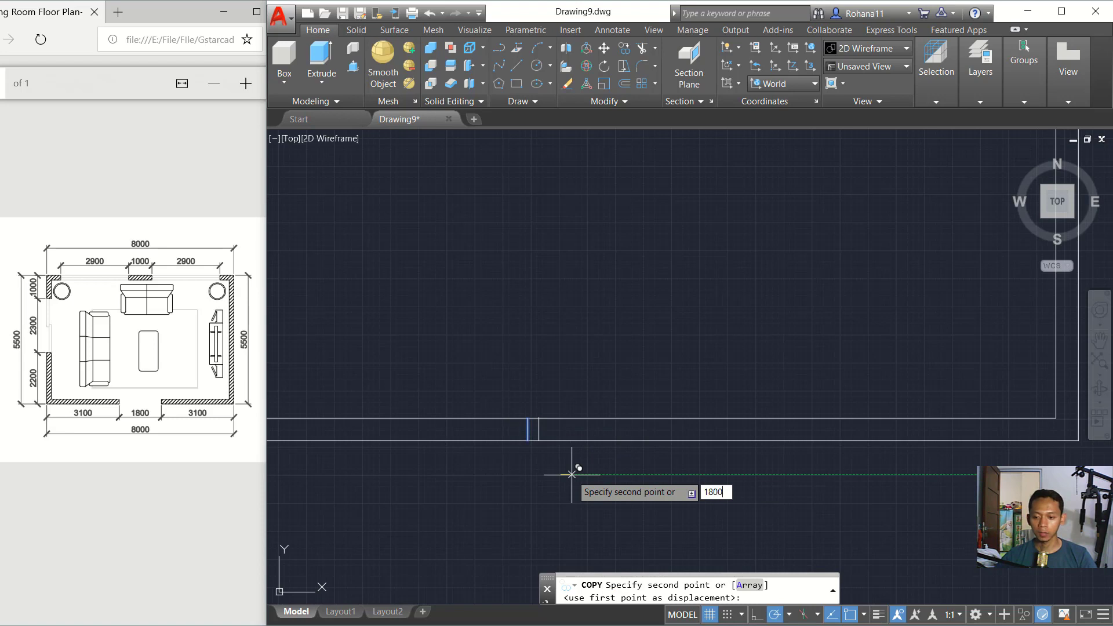
{"action": "key", "text": "Return"}
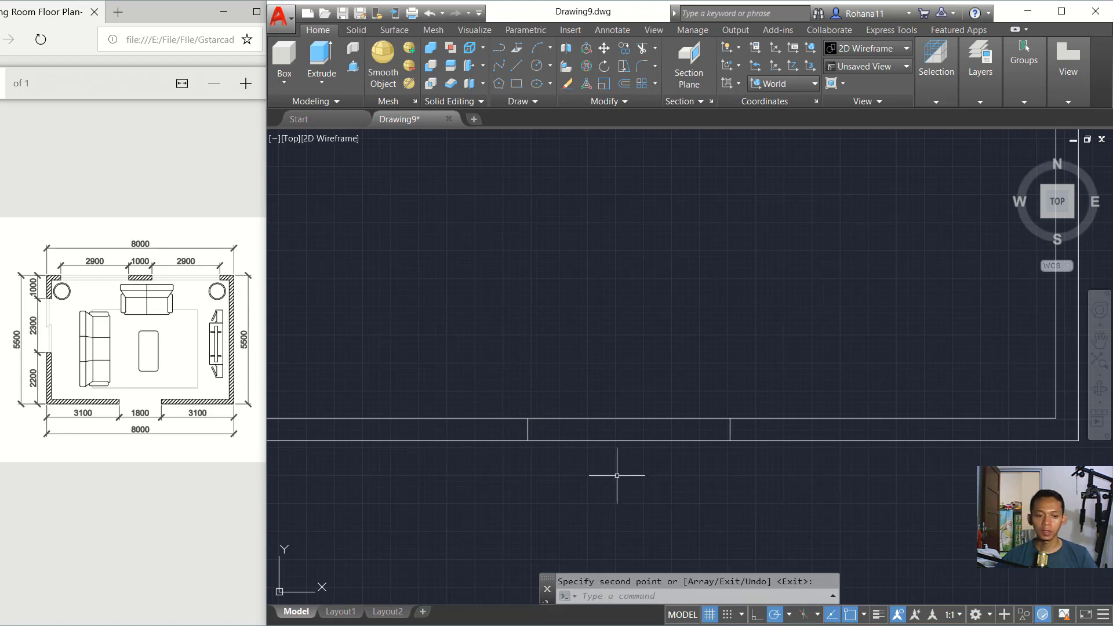
{"action": "key", "text": "Return"}
- Trim the bottom wall between the two lines to open the doorway
{"action": "type", "text": "tr"}
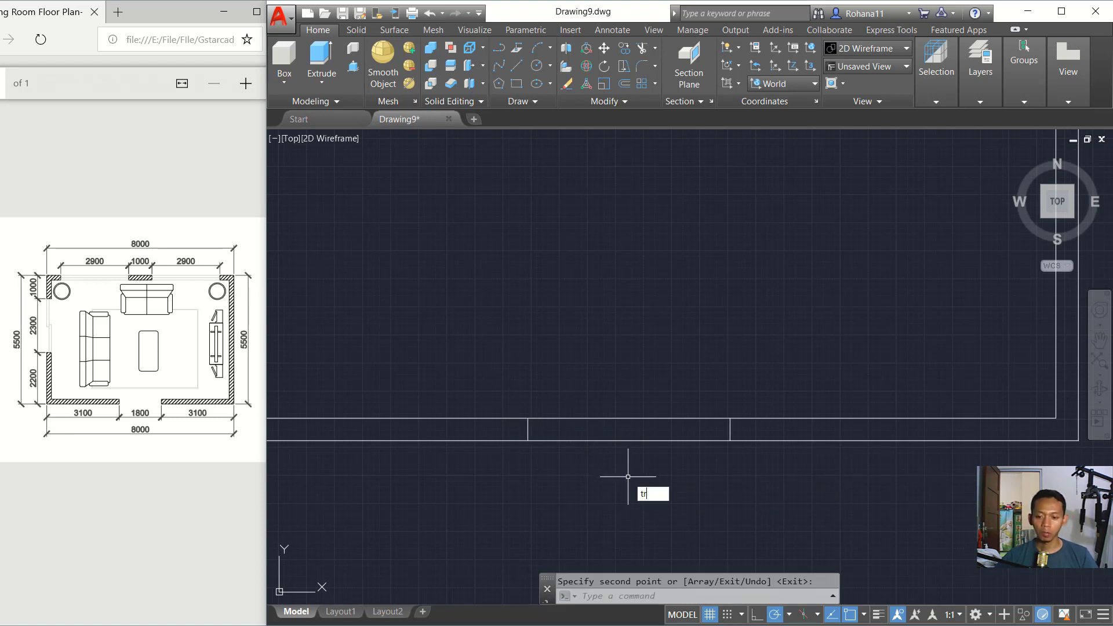
{"action": "key", "text": "Return"}
{"action": "left_click", "coordinate": [653, 378]}
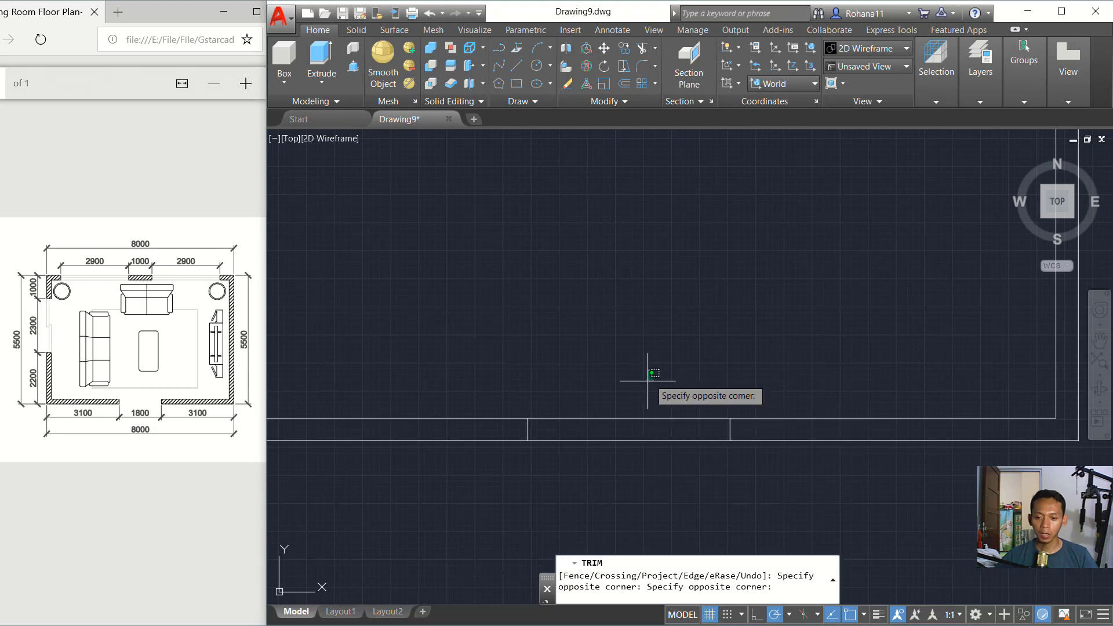
{"action": "left_click", "coordinate": [597, 484]}
{"action": "scroll", "coordinate": [602, 391], "scroll_direction": "down", "scroll_amount": 6}
{"action": "middle_click_drag", "start_coordinate": [601, 390], "coordinate": [587, 389]}
{"action": "key", "text": "Return"}
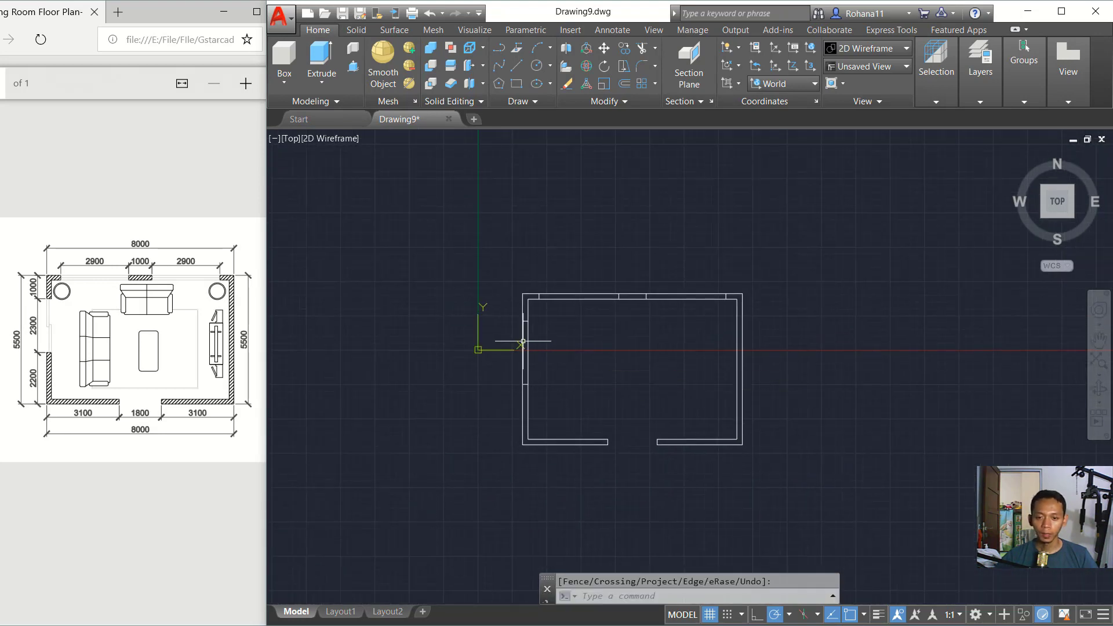
{"action": "scroll", "coordinate": [525, 365], "scroll_direction": "up", "scroll_amount": 6}
- Draw a short cross line from the left wall's midpoint to the inner wall line
{"action": "middle_click_drag", "start_coordinate": [606, 340], "coordinate": [602, 373]}
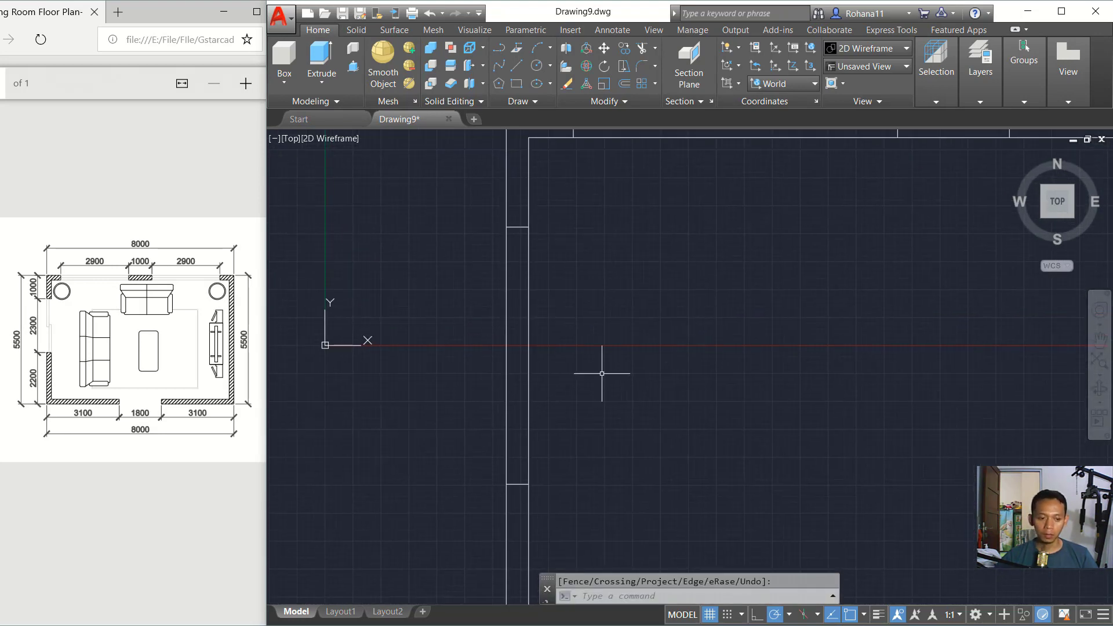
{"action": "type", "text": "l"}
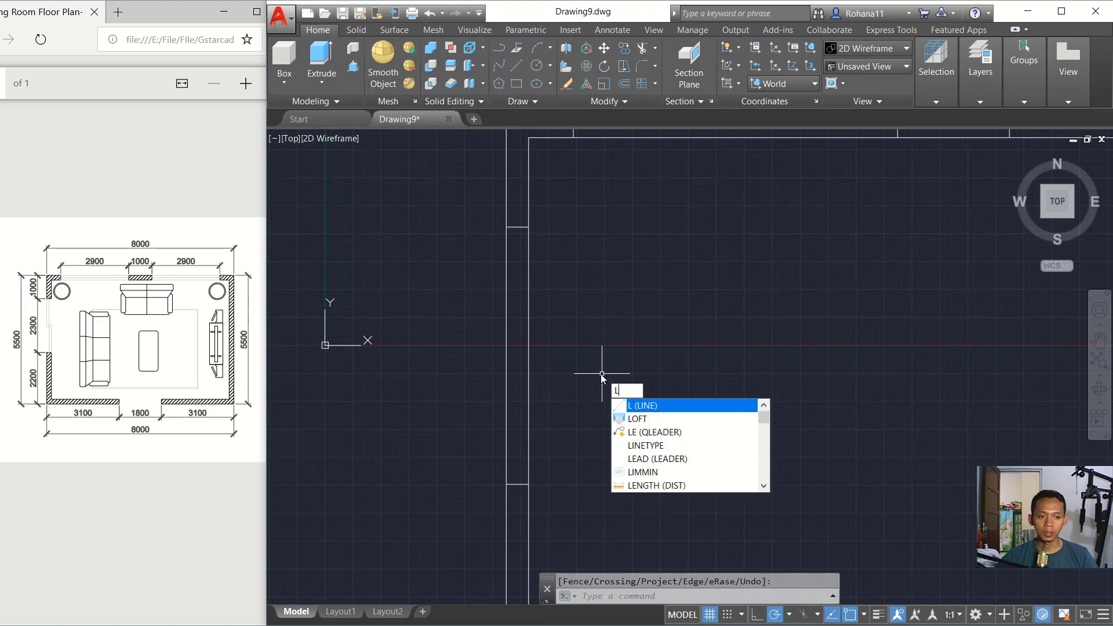
{"action": "key", "text": "Return"}
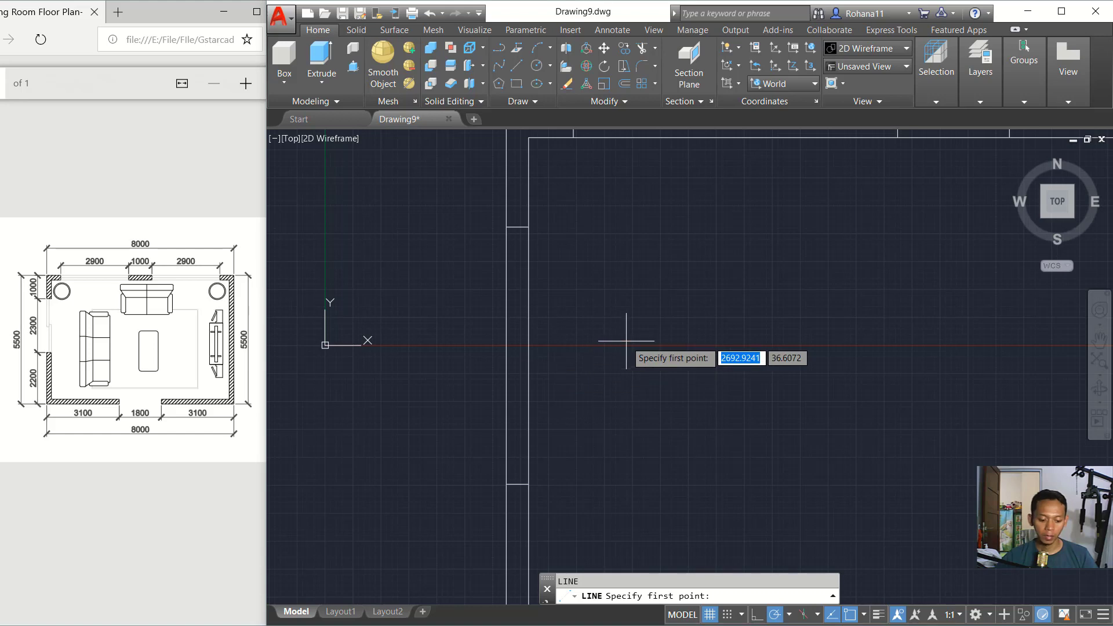
{"action": "type", "text": "m2p"}
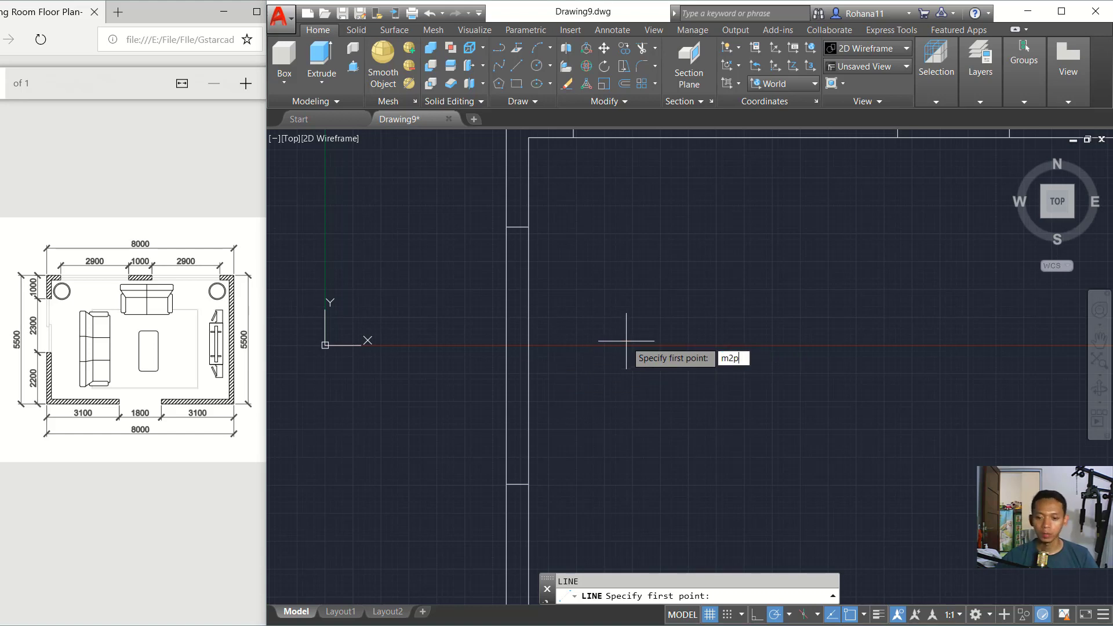
{"action": "key", "text": "Return"}
{"action": "left_click", "coordinate": [507, 484]}
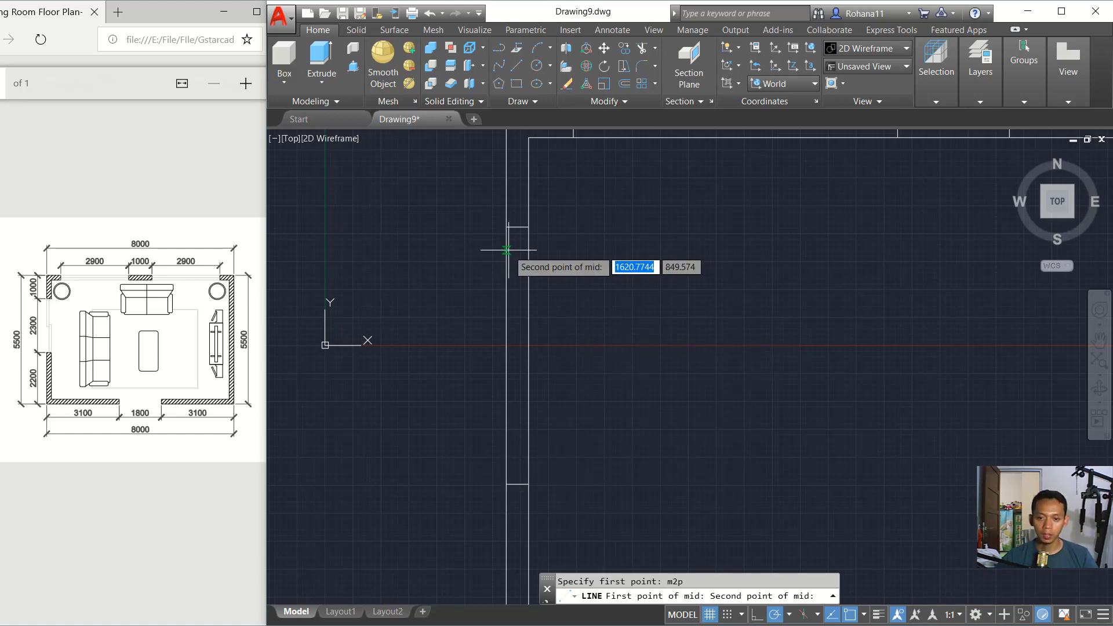
{"action": "left_click", "coordinate": [507, 228]}
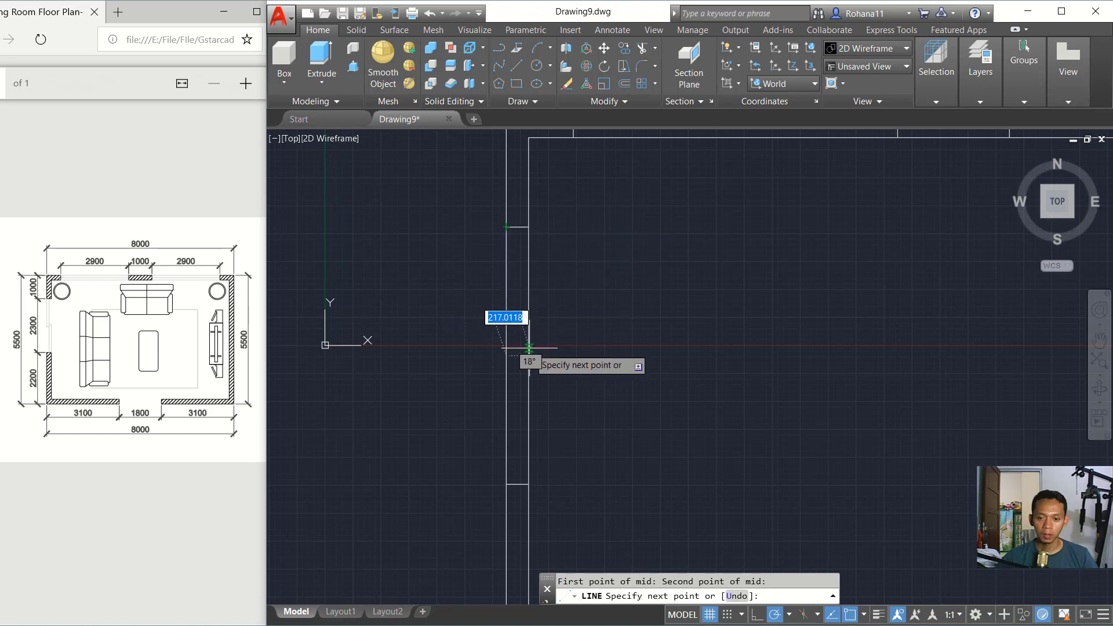
{"action": "left_click", "coordinate": [528, 356]}
{"action": "key", "text": "Return"}
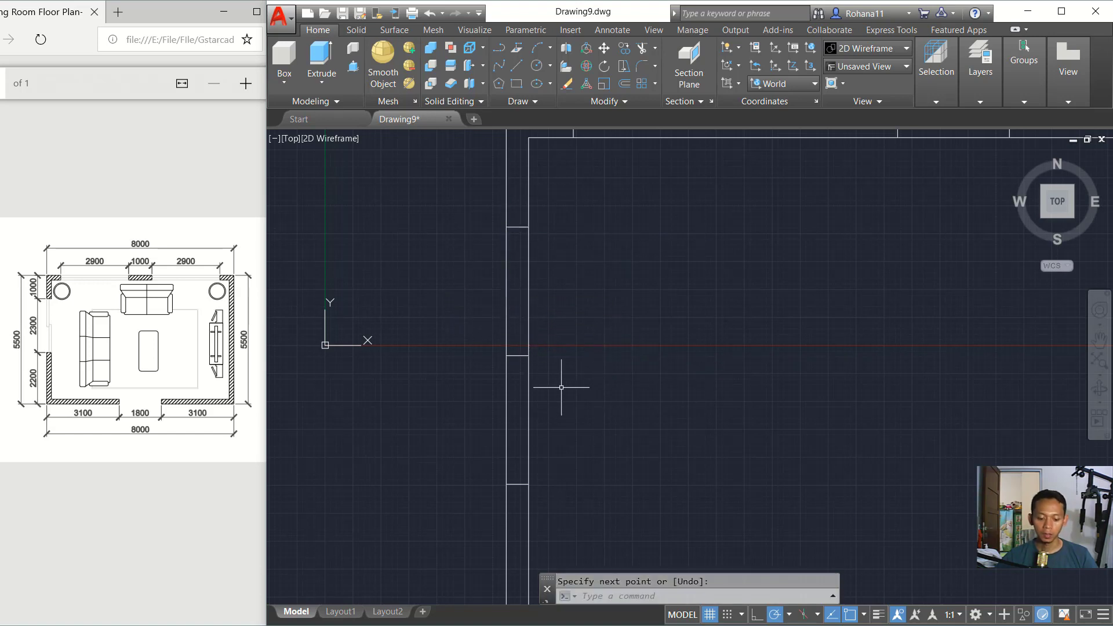
{"action": "scroll", "coordinate": [566, 381], "scroll_direction": "up", "scroll_amount": 2}
- Try moving the cross line 30 units down, then undo it
{"action": "type", "text": "m"}
{"action": "key", "text": "Return"}
{"action": "left_click", "coordinate": [494, 318]}
{"action": "left_click", "coordinate": [492, 355]}
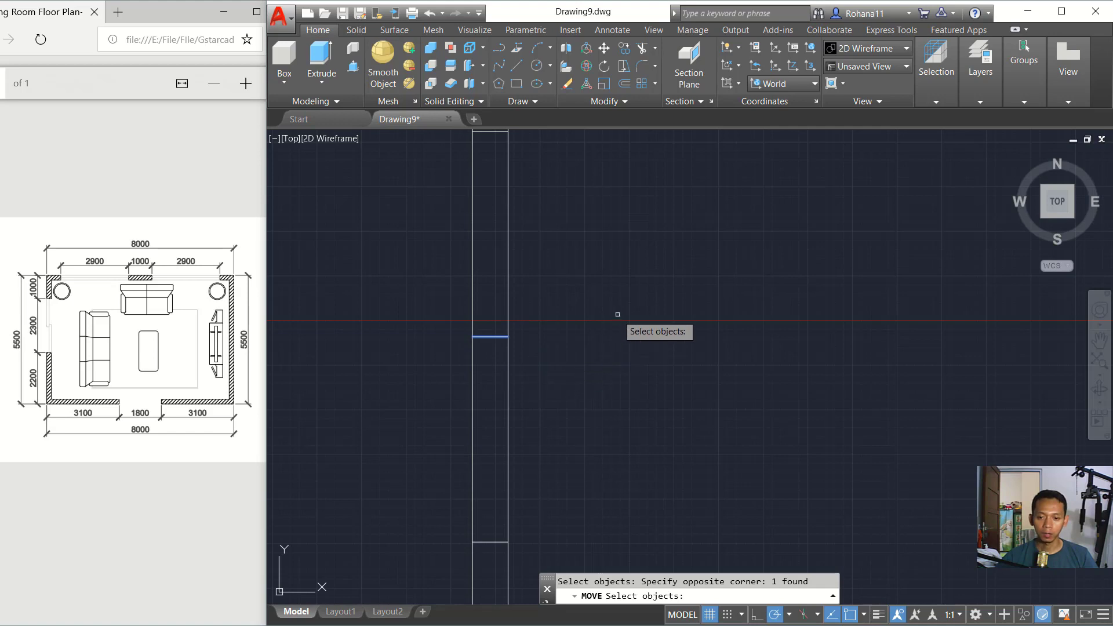
{"action": "key", "text": "Return"}
{"action": "left_click", "coordinate": [656, 299]}
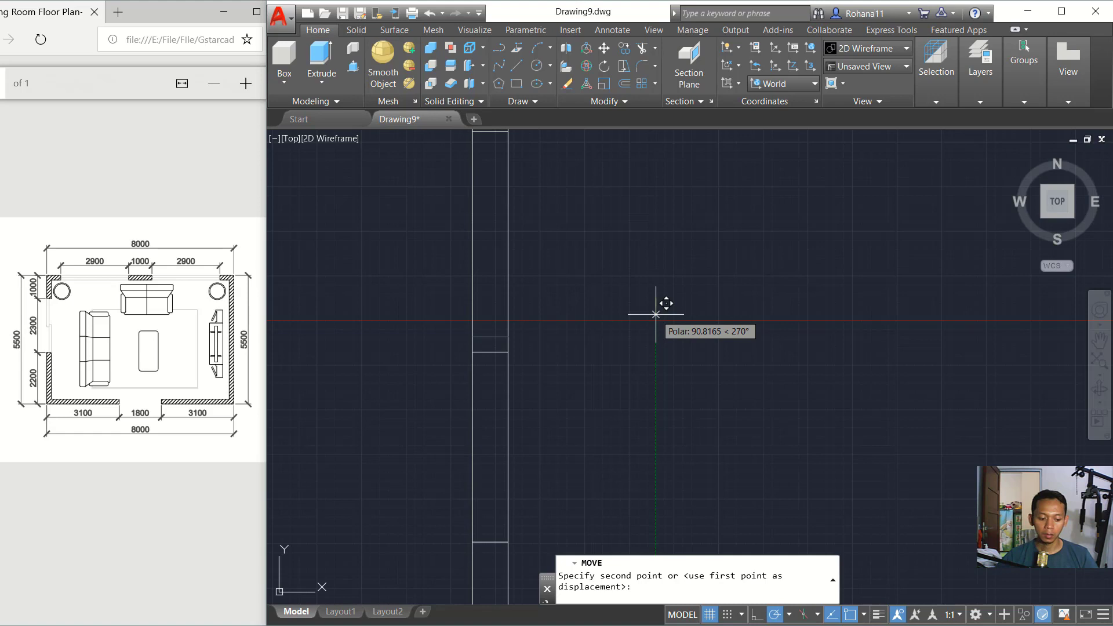
{"action": "type", "text": "30"}
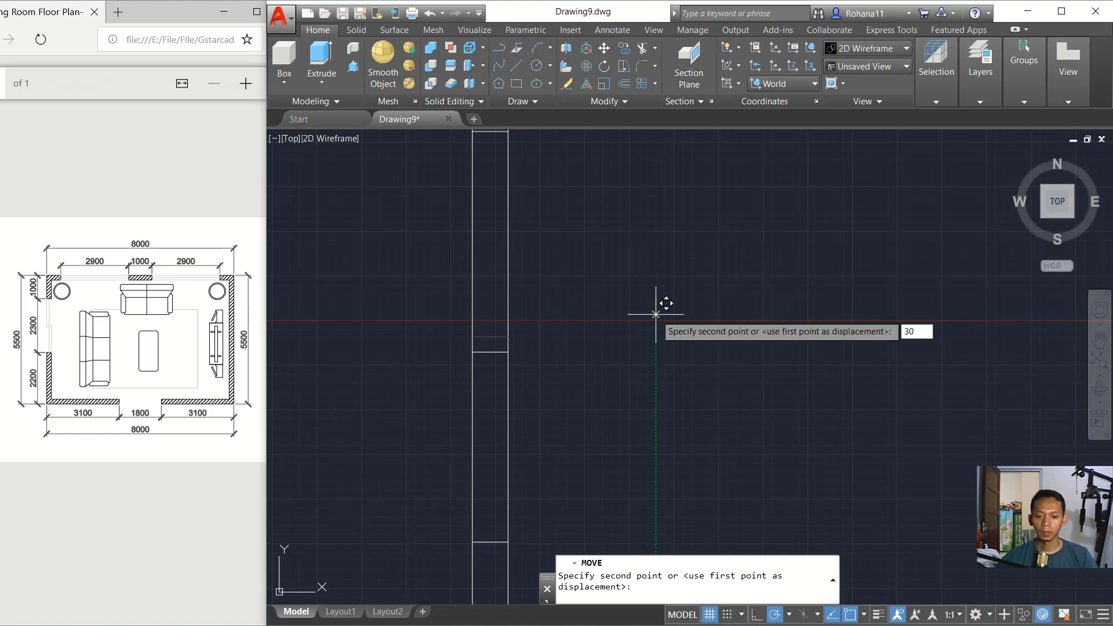
{"action": "key", "text": "Return"}
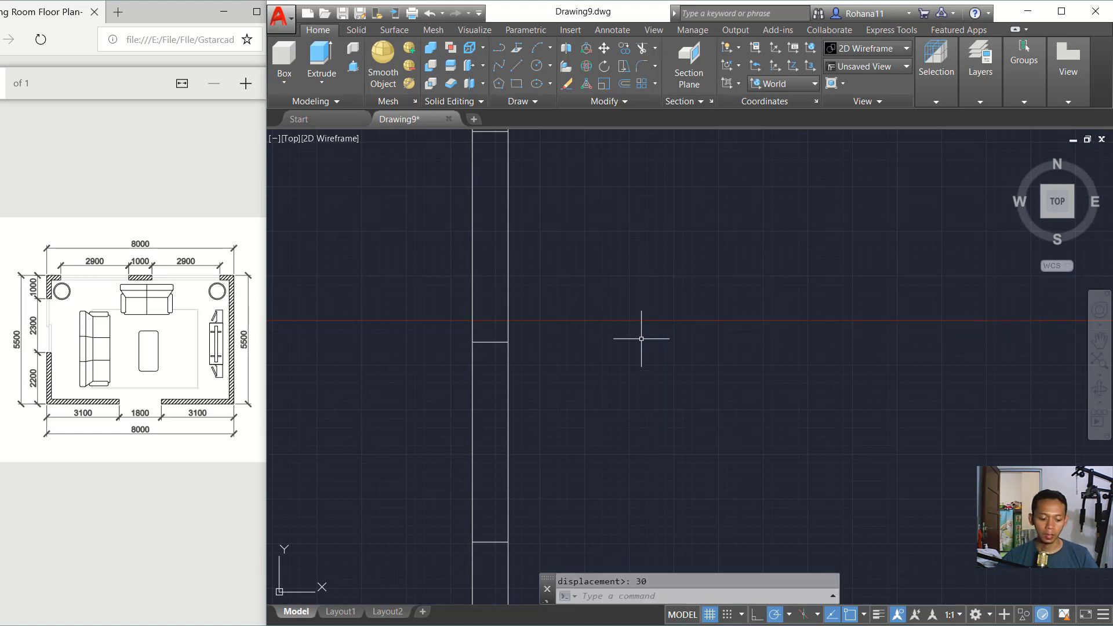
{"action": "key", "text": "ctrl+z"}
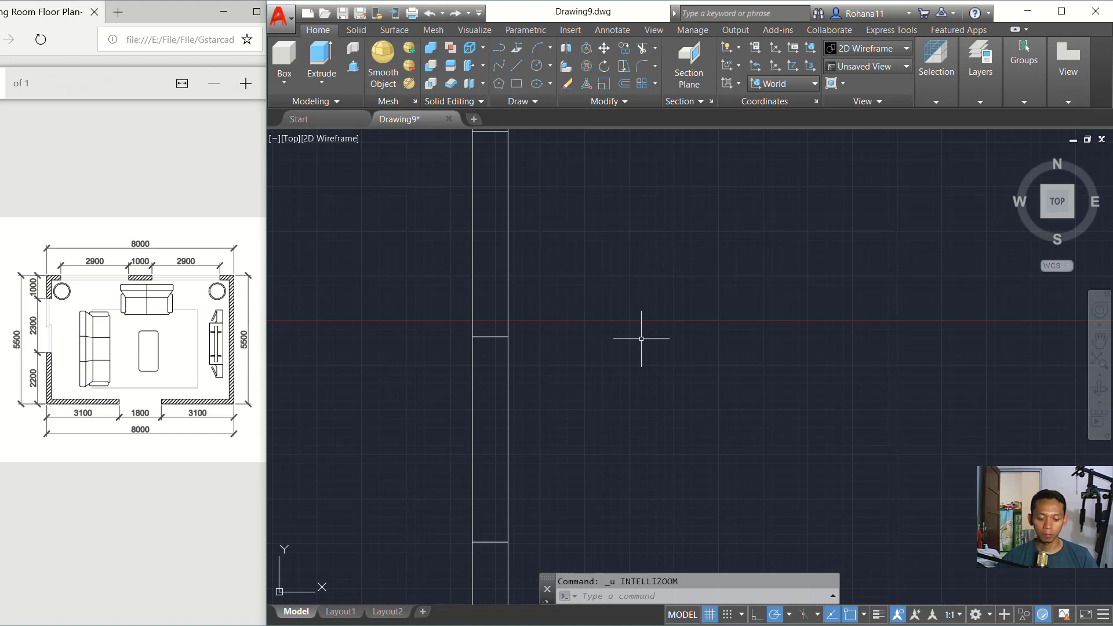
- Move the cross line 50 units down
{"action": "type", "text": "m"}
{"action": "key", "text": "Return"}
{"action": "left_click", "coordinate": [502, 325]}
{"action": "left_click", "coordinate": [481, 347]}
{"action": "key", "text": "Return"}
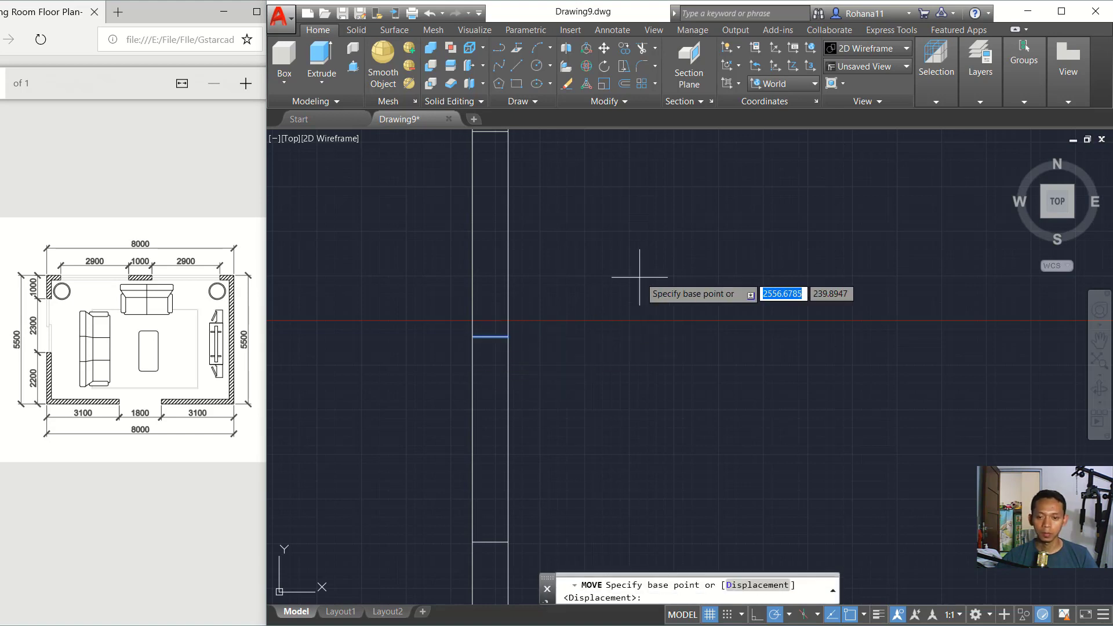
{"action": "left_click", "coordinate": [666, 254]}
{"action": "type", "text": "50"}
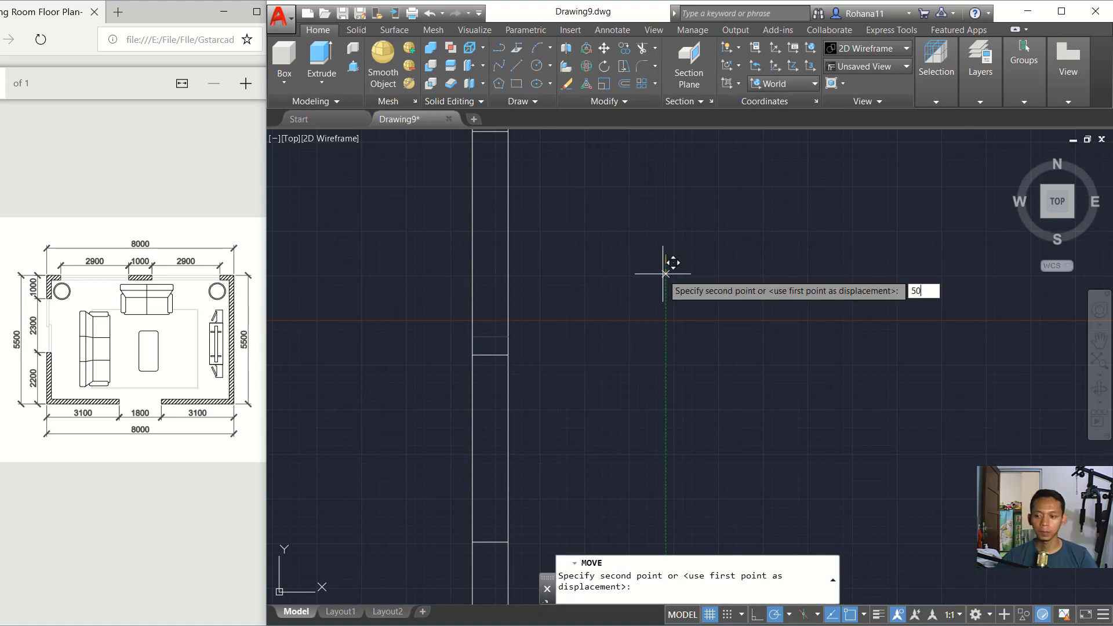
{"action": "key", "text": "Return"}
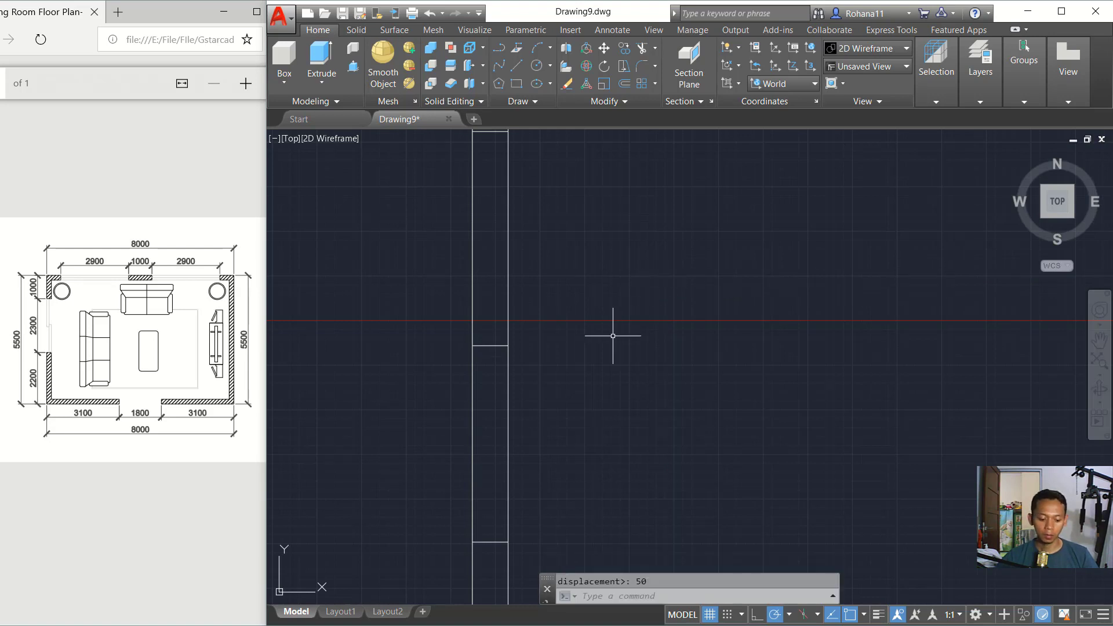
- Copy the cross line 100 units above
{"action": "type", "text": "co"}
{"action": "key", "text": "Return"}
{"action": "left_click", "coordinate": [490, 341]}
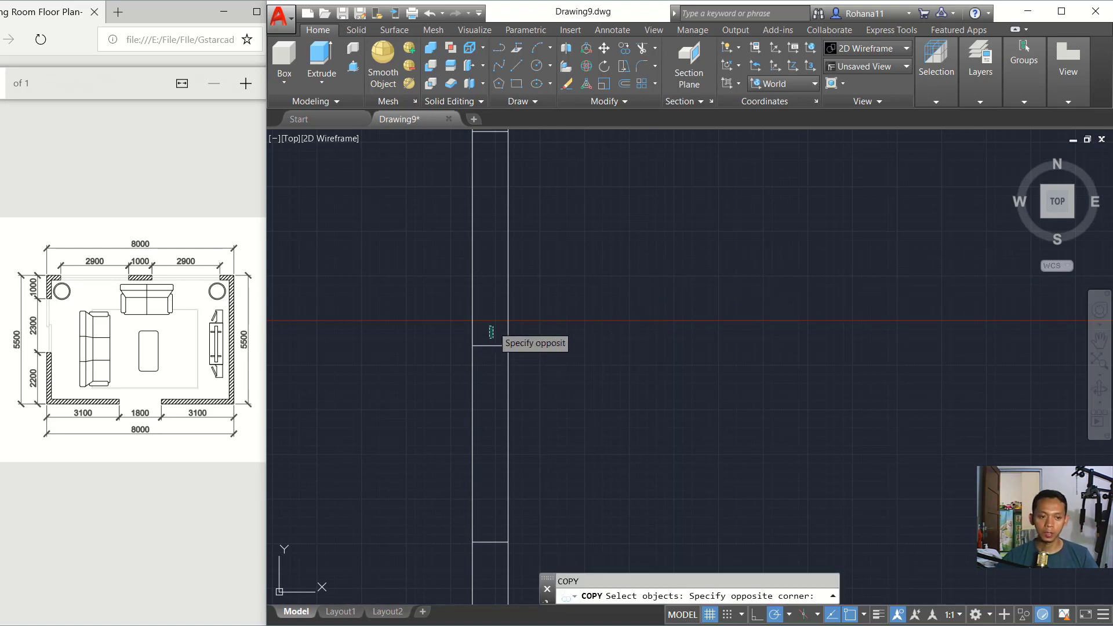
{"action": "left_click", "coordinate": [458, 400]}
{"action": "key", "text": "Return"}
{"action": "left_click", "coordinate": [613, 367]}
{"action": "type", "text": "1"}
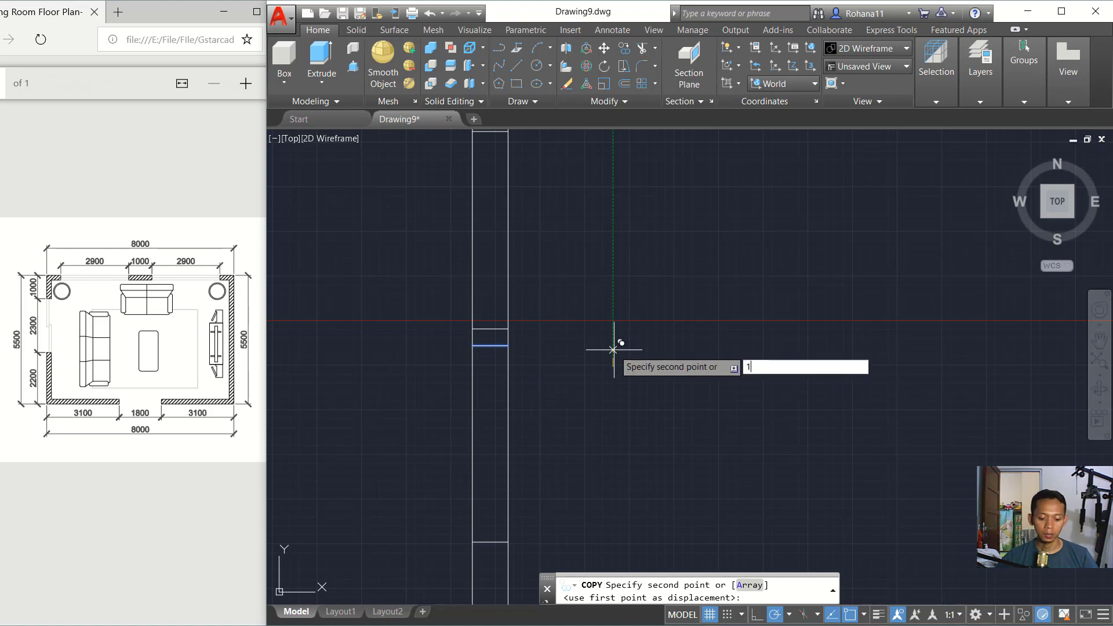
{"action": "type", "text": "00"}
{"action": "key", "text": "Return"}
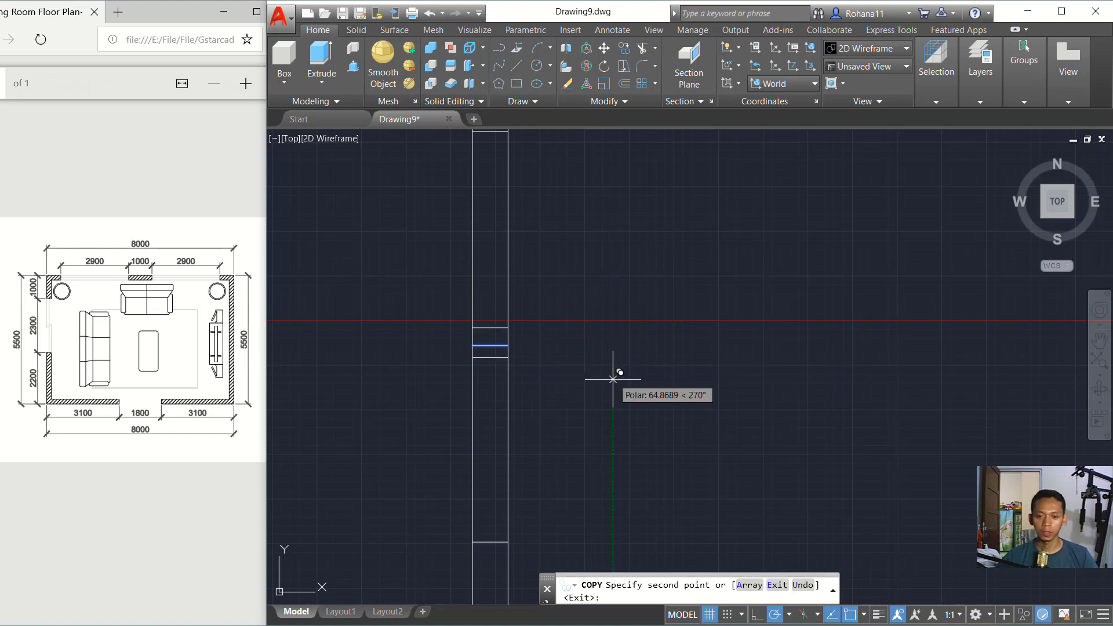
{"action": "key", "text": "Return"}
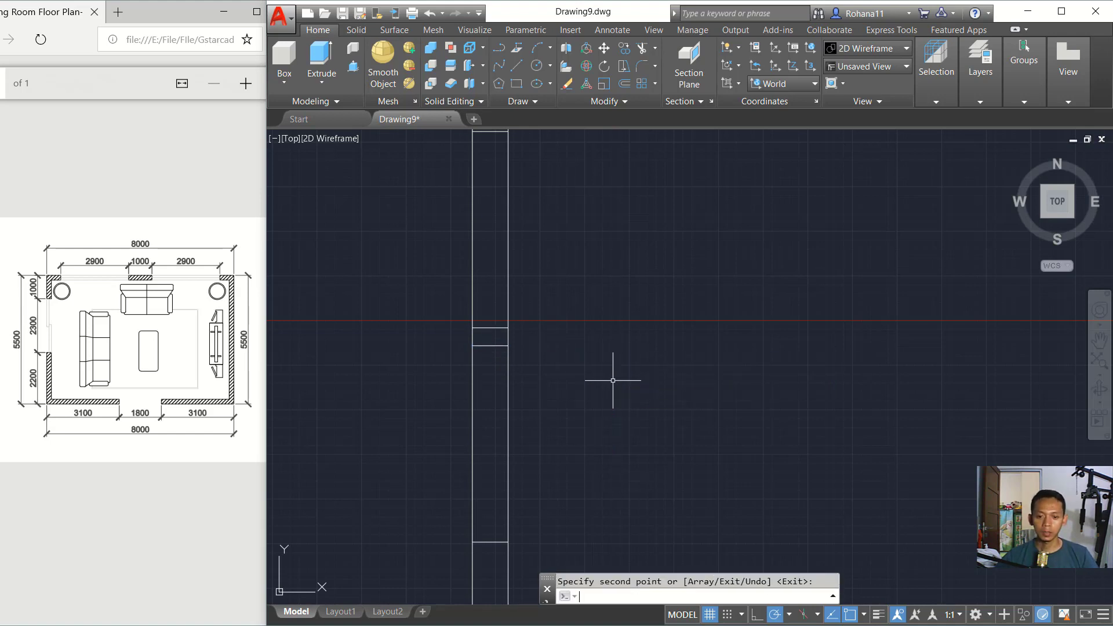
- Draw a vertical line inside the left wall up to the upper cross line
{"action": "type", "text": "l"}
{"action": "key", "text": "Return"}
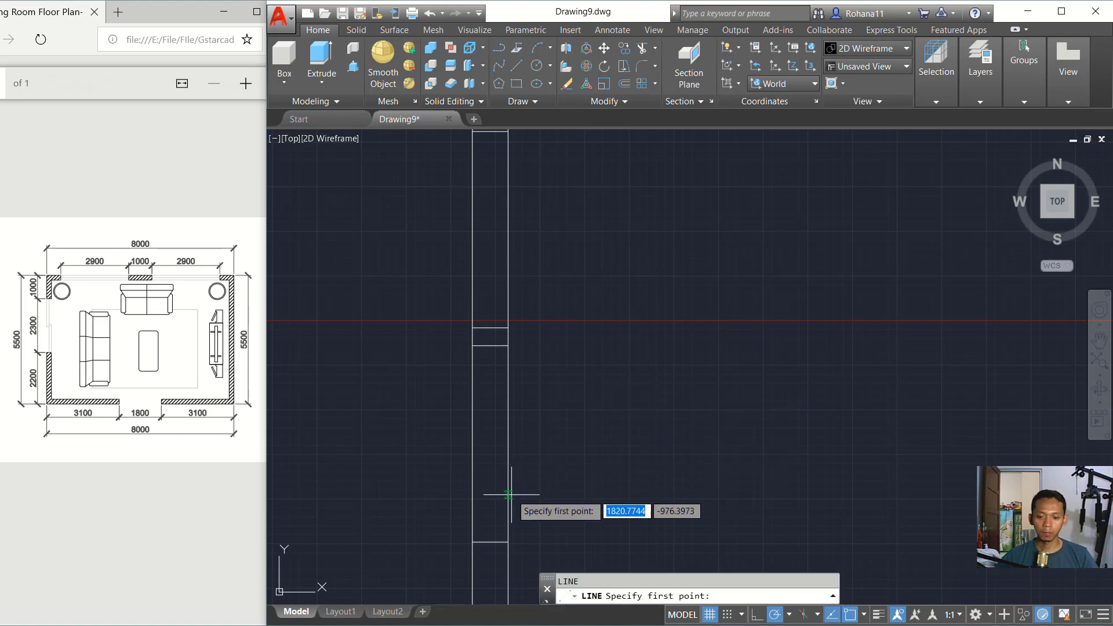
{"action": "left_click", "coordinate": [491, 542]}
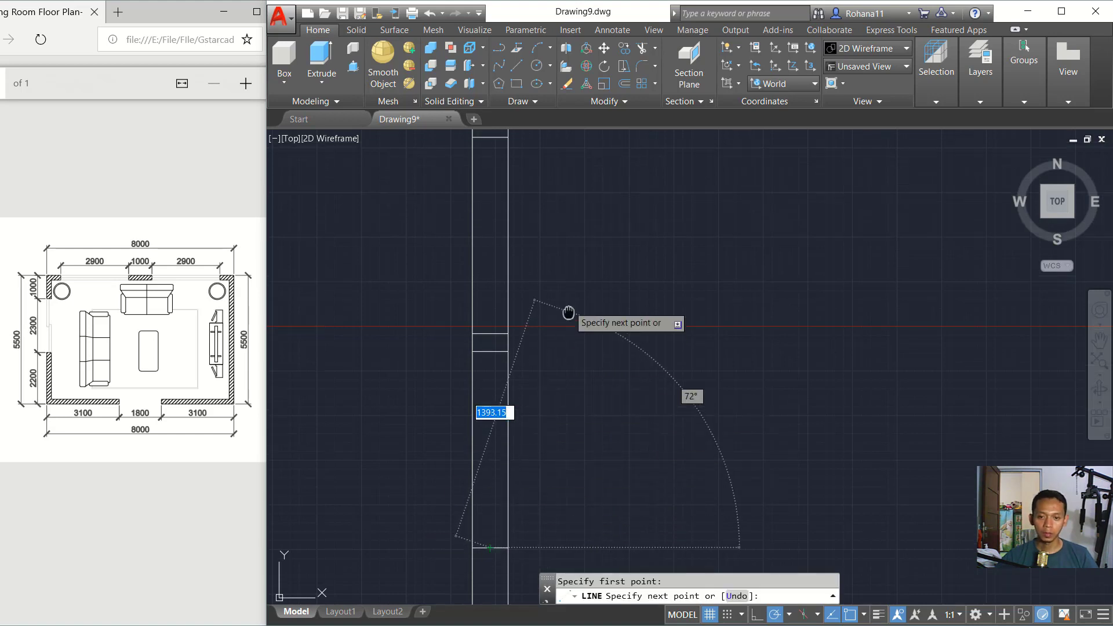
{"action": "middle_click_drag", "start_coordinate": [566, 316], "coordinate": [567, 357]}
{"action": "left_click", "coordinate": [490, 172]}
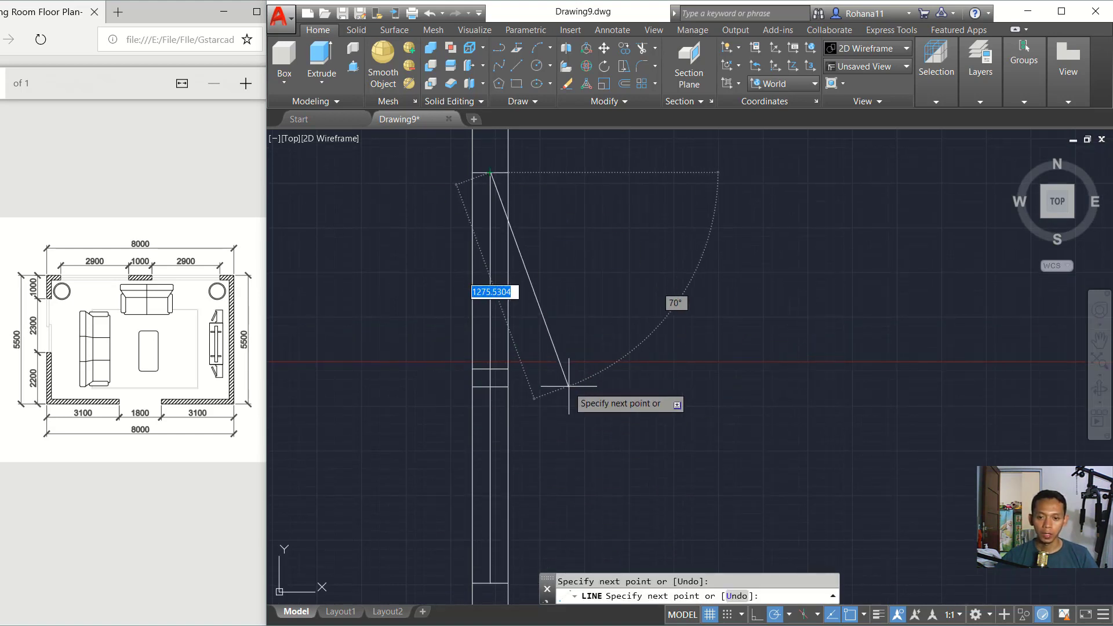
{"action": "key", "text": "Escape"}
- Trim the cross-line and wall-line pieces to leave a notch in the left wall
{"action": "key", "text": "Return"}
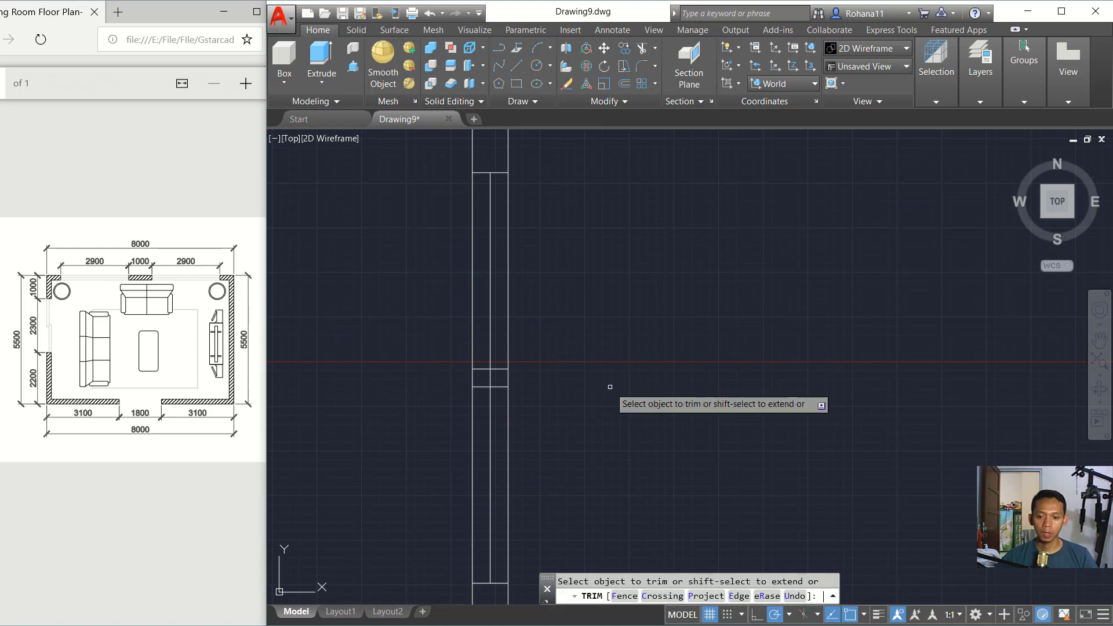
{"action": "scroll", "coordinate": [501, 395], "scroll_direction": "up", "scroll_amount": 2}
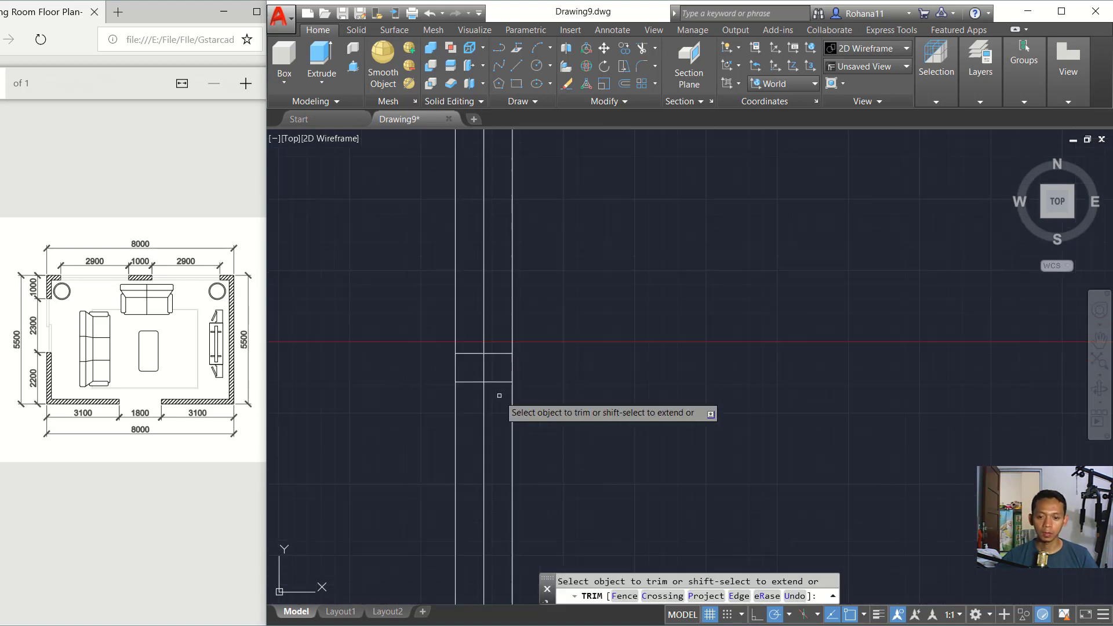
{"action": "left_click", "coordinate": [473, 353]}
{"action": "left_click", "coordinate": [499, 382]}
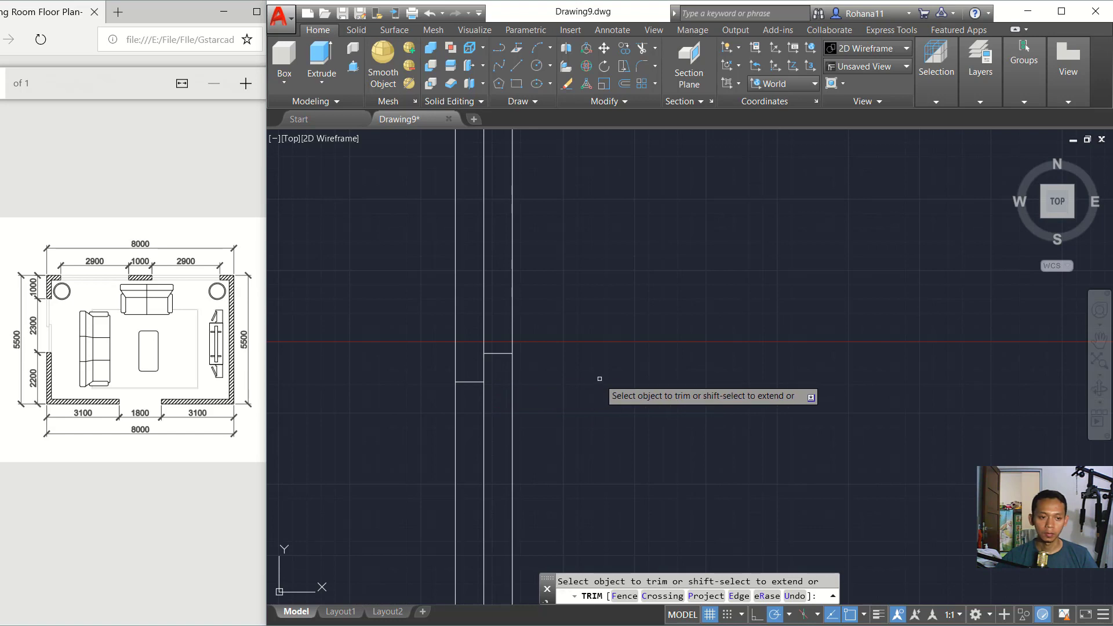
{"action": "scroll", "coordinate": [599, 378], "scroll_direction": "down", "scroll_amount": 2}
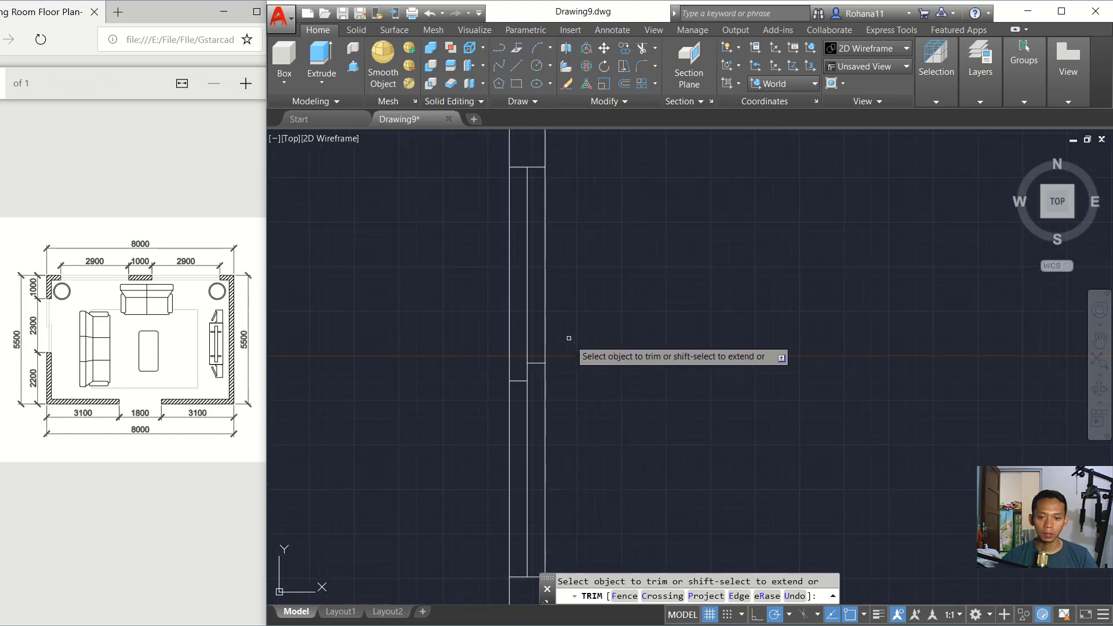
{"action": "left_click", "coordinate": [546, 318]}
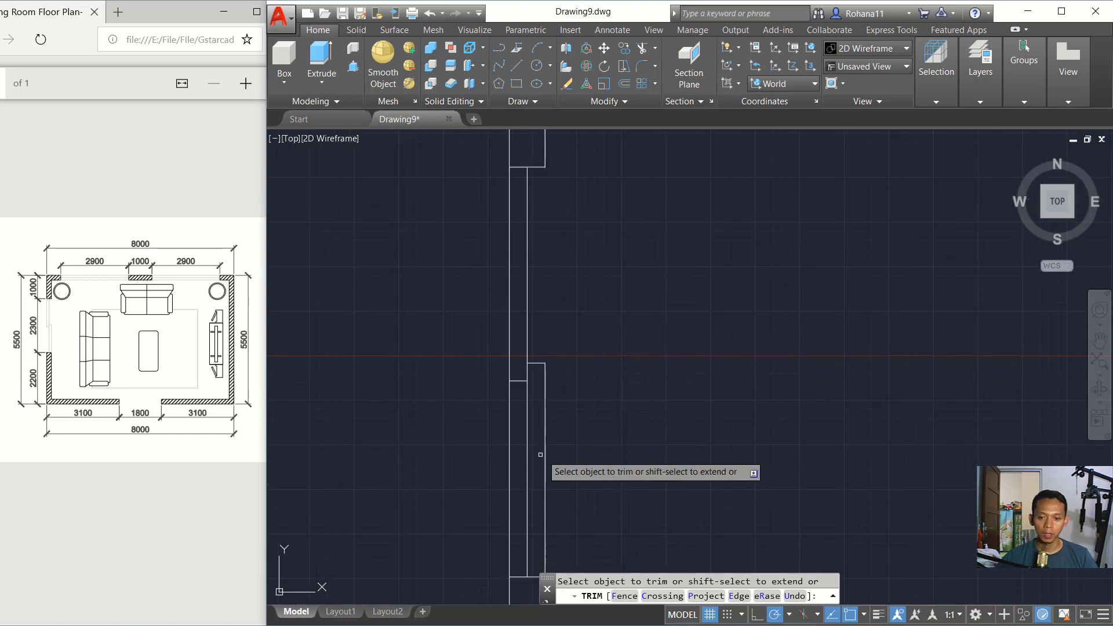
{"action": "left_click", "coordinate": [510, 446]}
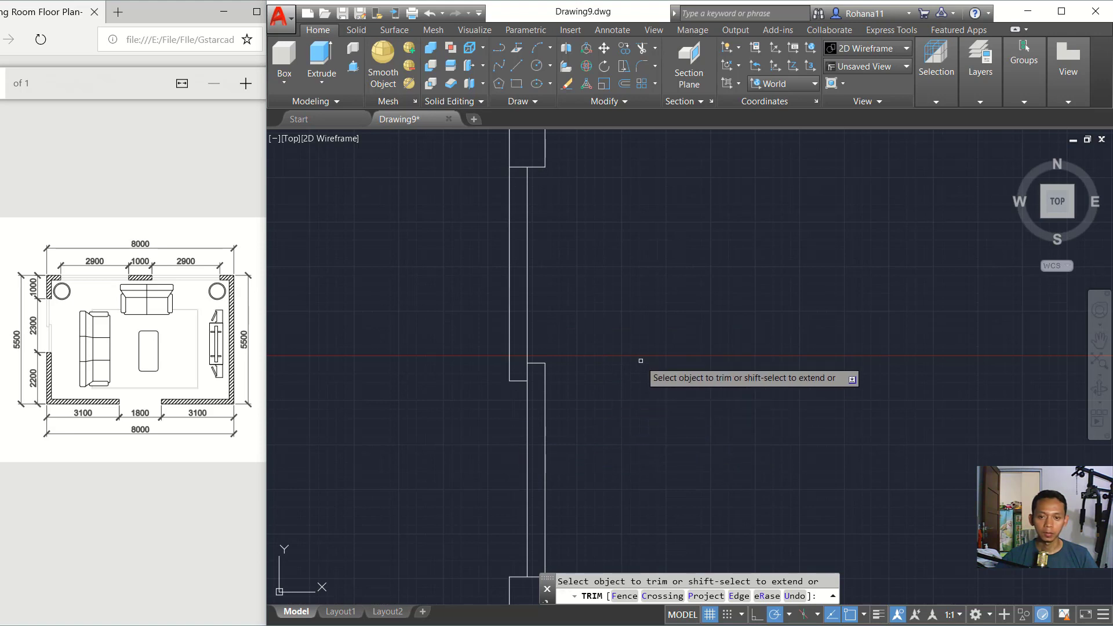
{"action": "key", "text": "Return"}
{"action": "scroll", "coordinate": [615, 335], "scroll_direction": "down", "scroll_amount": 2}
{"action": "middle_click_drag", "start_coordinate": [609, 338], "coordinate": [559, 359]}
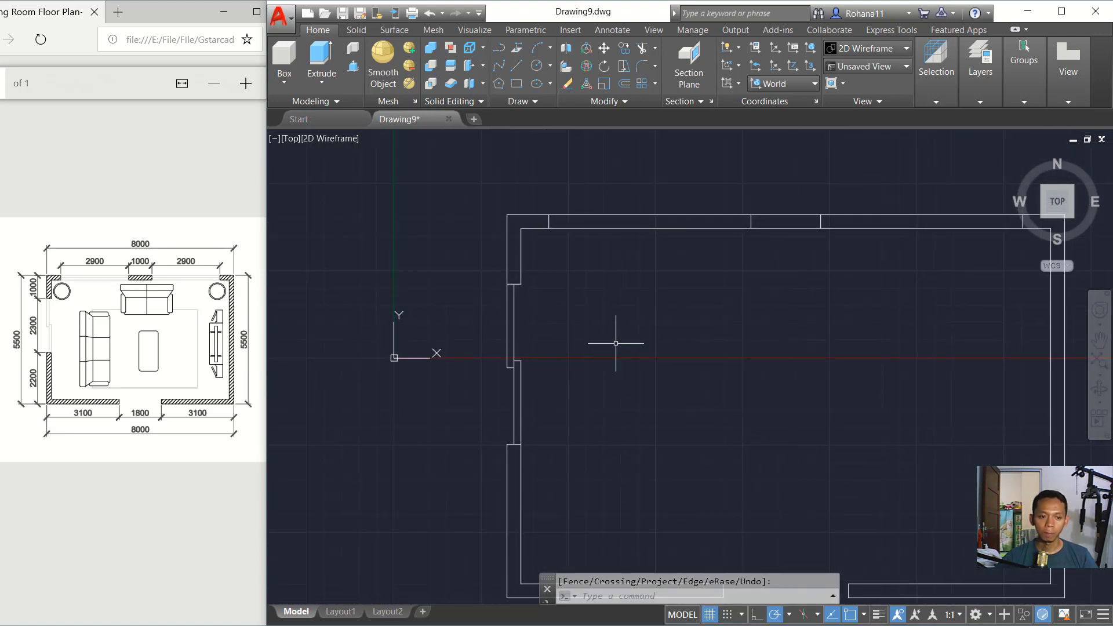
- Draw a 2900-long line along the left part of the top wall
{"action": "middle_click_drag", "start_coordinate": [616, 343], "coordinate": [561, 392]}
{"action": "middle_click_drag", "start_coordinate": [580, 300], "coordinate": [535, 330]}
{"action": "type", "text": "l"}
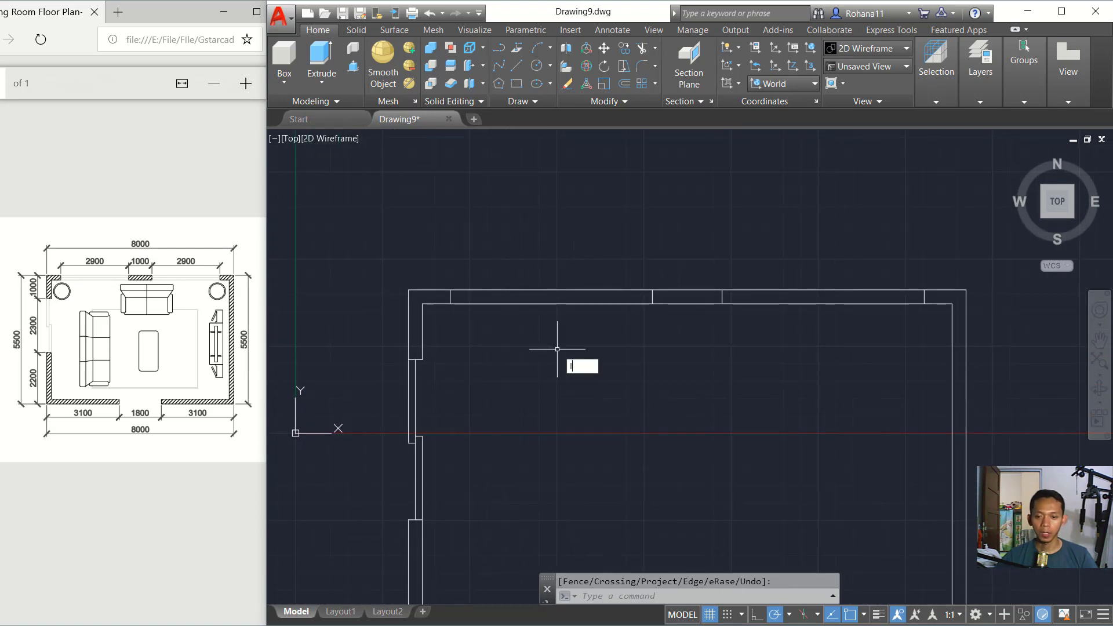
{"action": "key", "text": "Return"}
{"action": "scroll", "coordinate": [448, 332], "scroll_direction": "up", "scroll_amount": 2}
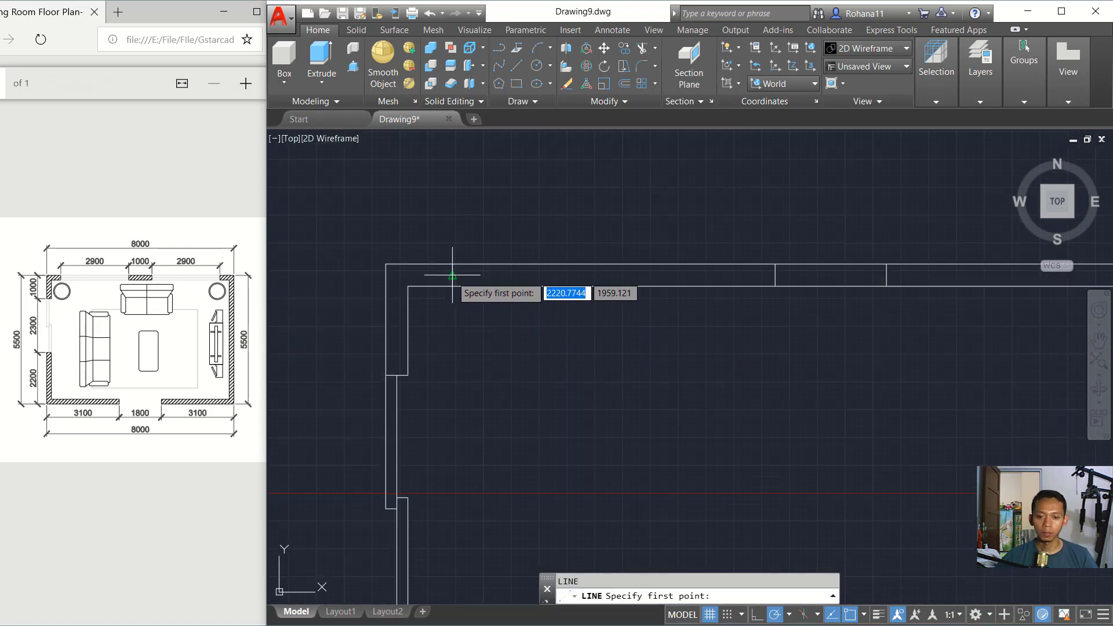
{"action": "left_click", "coordinate": [453, 275]}
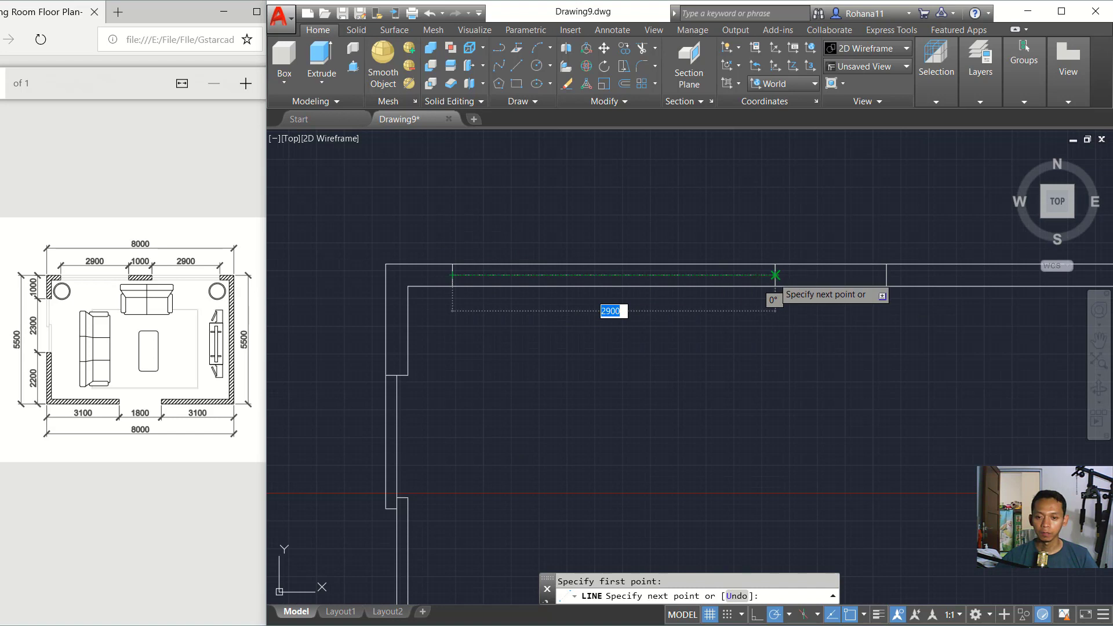
{"action": "key", "text": "Return"}
- Draw a second 2900-long line along the top wall's right part
{"action": "key", "text": "Return"}
{"action": "scroll", "coordinate": [683, 321], "scroll_direction": "down", "scroll_amount": 4}
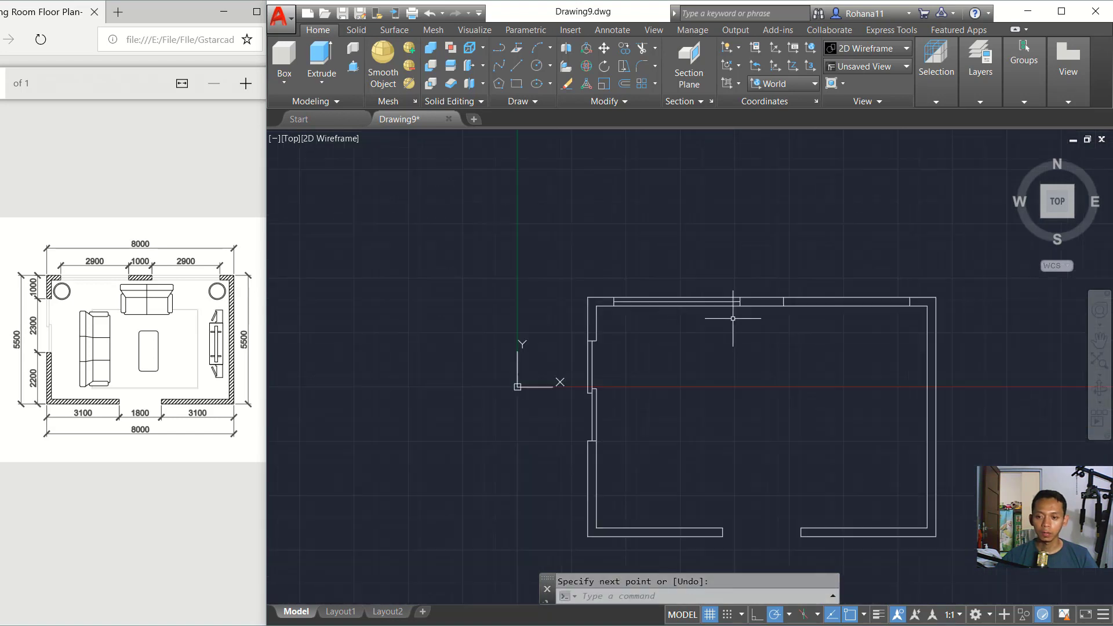
{"action": "middle_click_drag", "start_coordinate": [729, 315], "coordinate": [556, 311]}
{"action": "type", "text": "l"}
{"action": "key", "text": "Return"}
{"action": "scroll", "coordinate": [557, 311], "scroll_direction": "up", "scroll_amount": 5}
{"action": "left_click", "coordinate": [540, 298]}
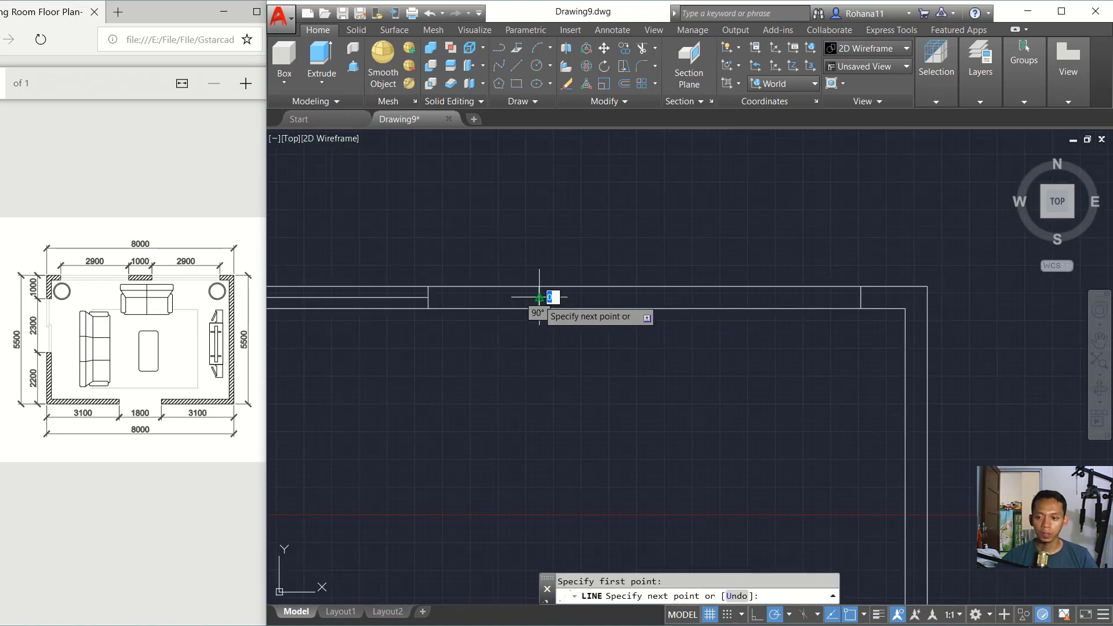
{"action": "left_click", "coordinate": [861, 297]}
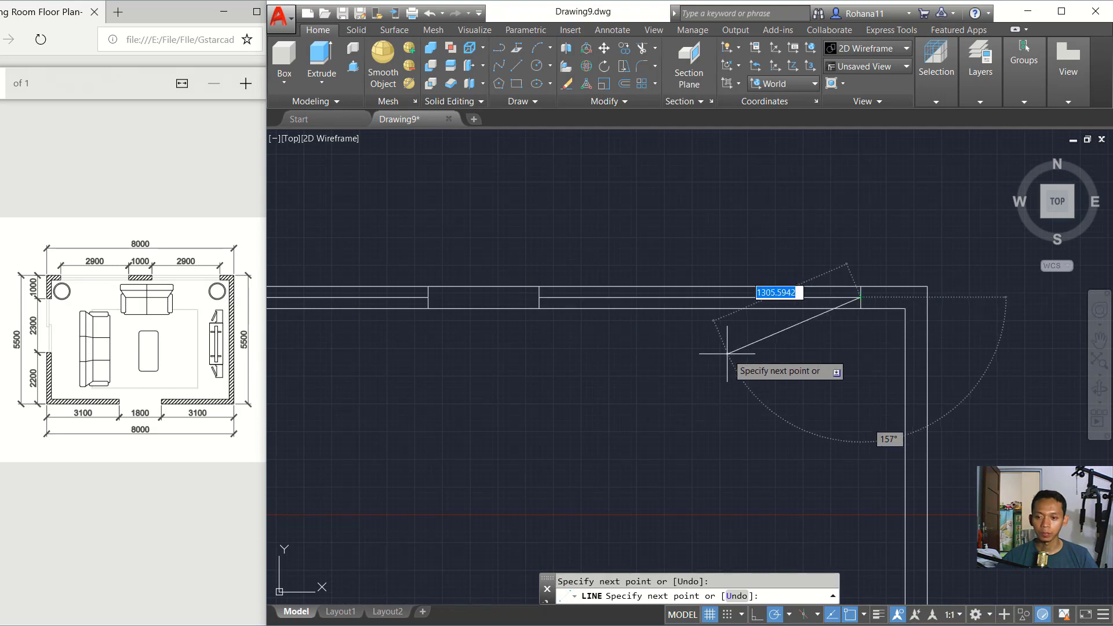
{"action": "key", "text": "Return"}
- Recentre the room drawing in view and start the INSERT command
{"action": "scroll", "coordinate": [663, 371], "scroll_direction": "down", "scroll_amount": 4}
{"action": "middle_click_drag", "start_coordinate": [662, 371], "coordinate": [657, 268]}
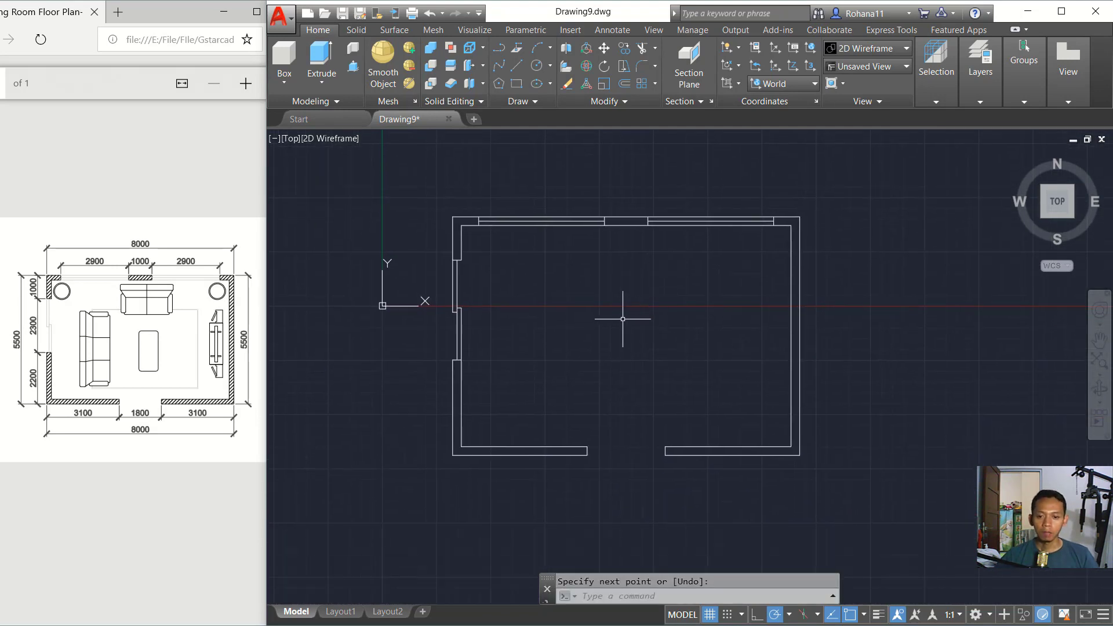
{"action": "scroll", "coordinate": [586, 317], "scroll_direction": "up", "scroll_amount": 2}
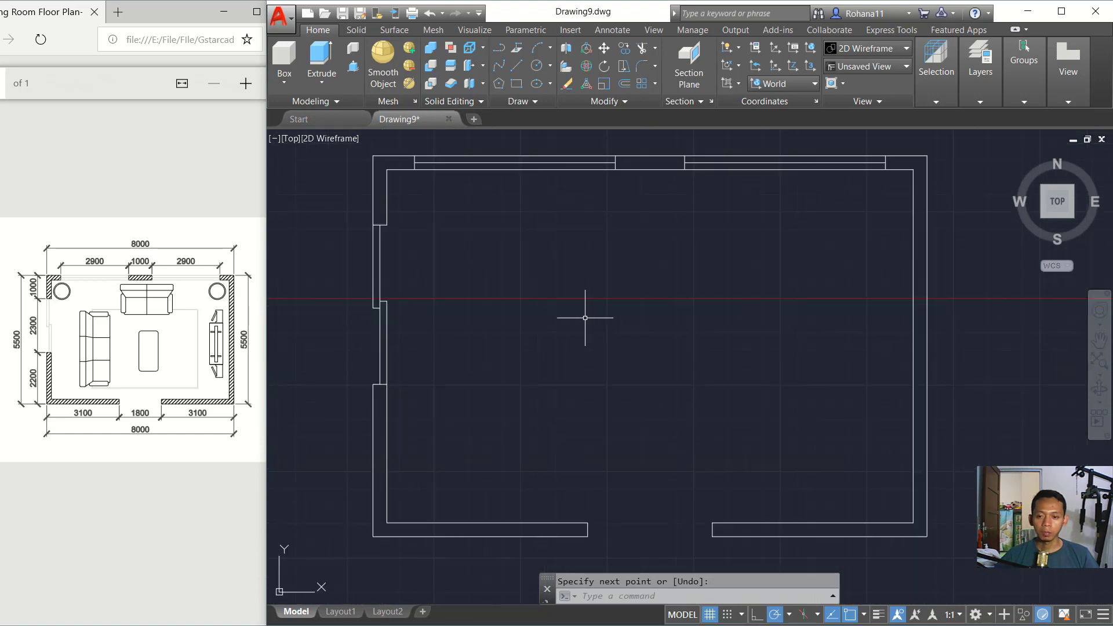
{"action": "middle_click_drag", "start_coordinate": [643, 302], "coordinate": [646, 319]}
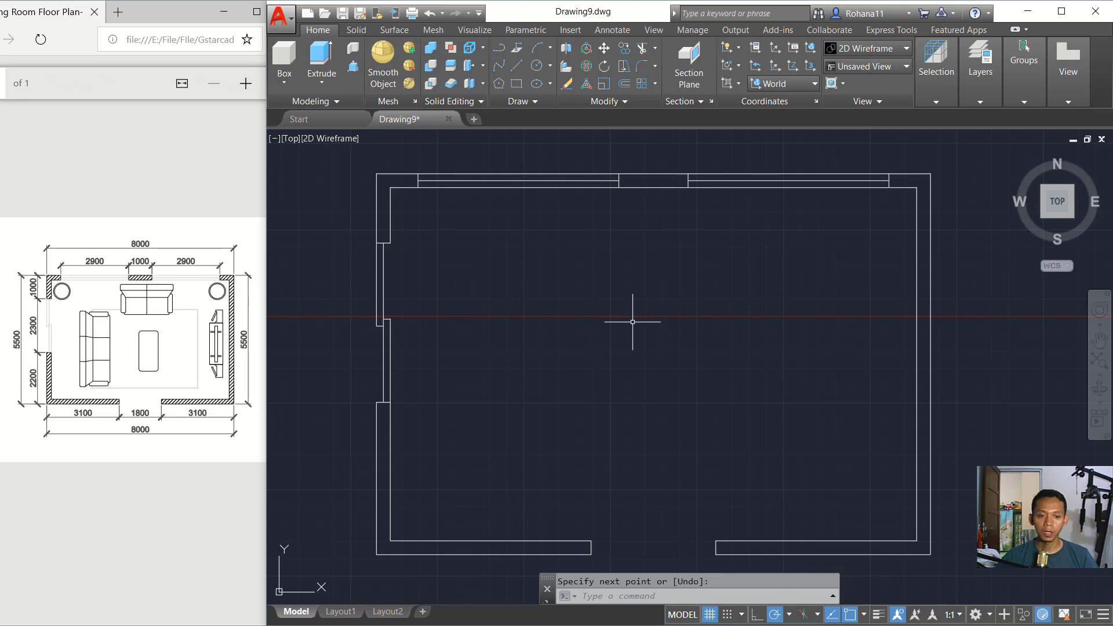
{"action": "middle_click_drag", "start_coordinate": [633, 322], "coordinate": [627, 317]}
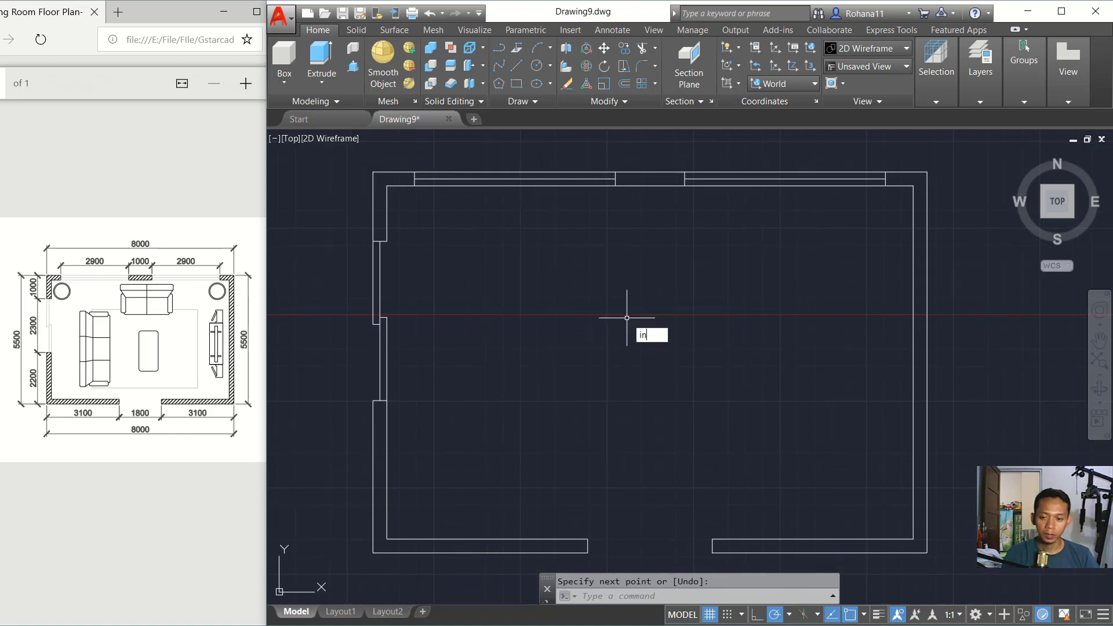
{"action": "key", "text": "Return"}
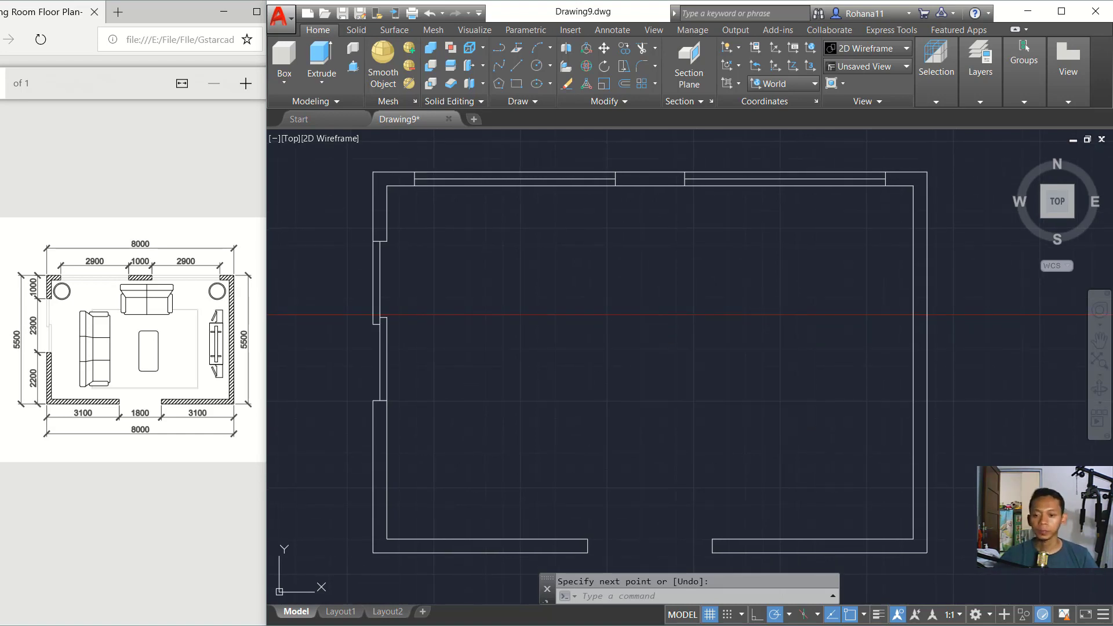
- Insert the Carpet.dwg block in the middle of the room
{"action": "left_click", "coordinate": [702, 231]}
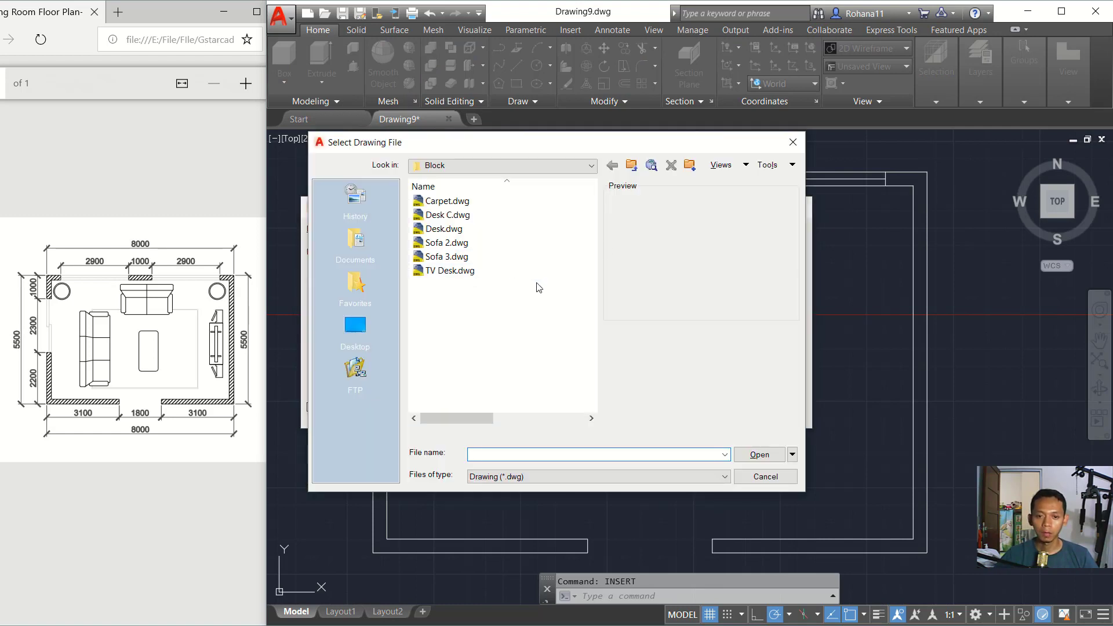
{"action": "left_click", "coordinate": [478, 207]}
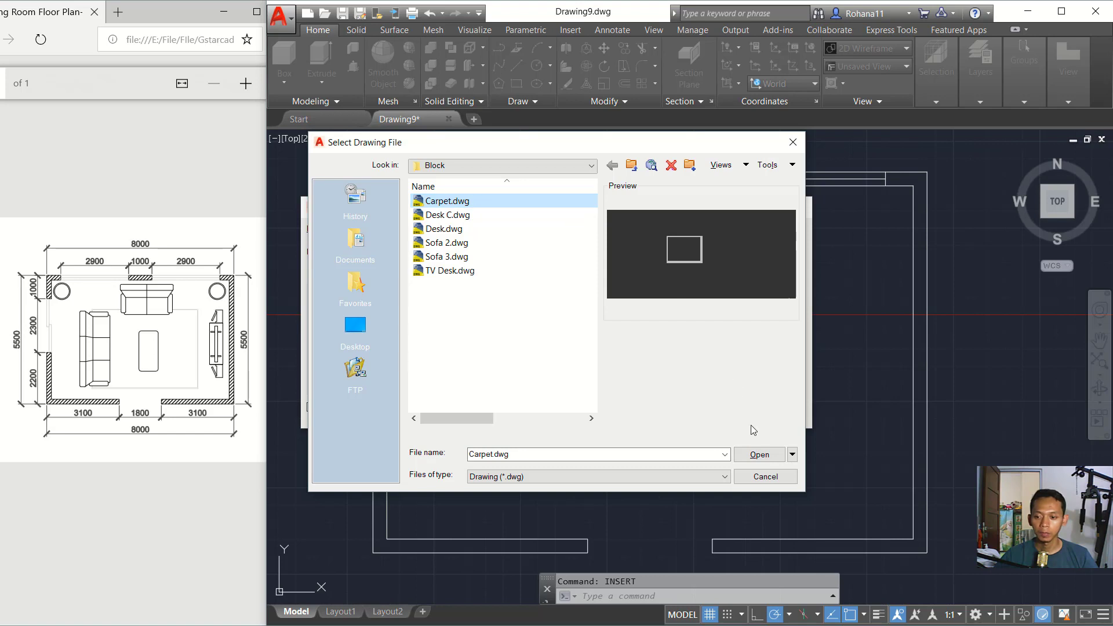
{"action": "left_click", "coordinate": [754, 452]}
{"action": "left_click", "coordinate": [648, 415]}
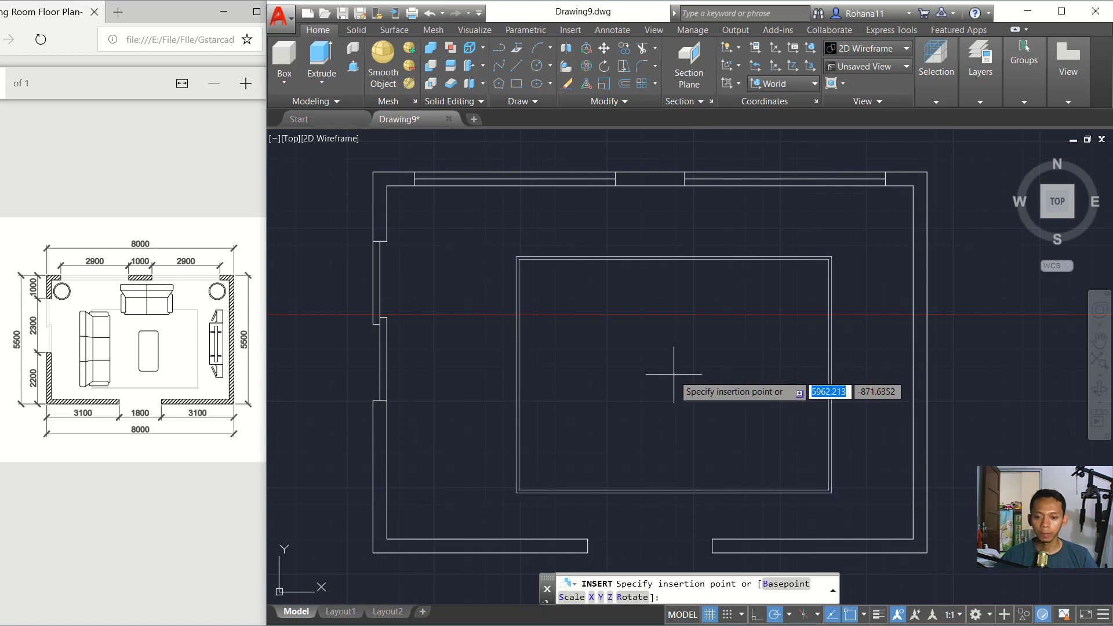
{"action": "left_click", "coordinate": [674, 374]}
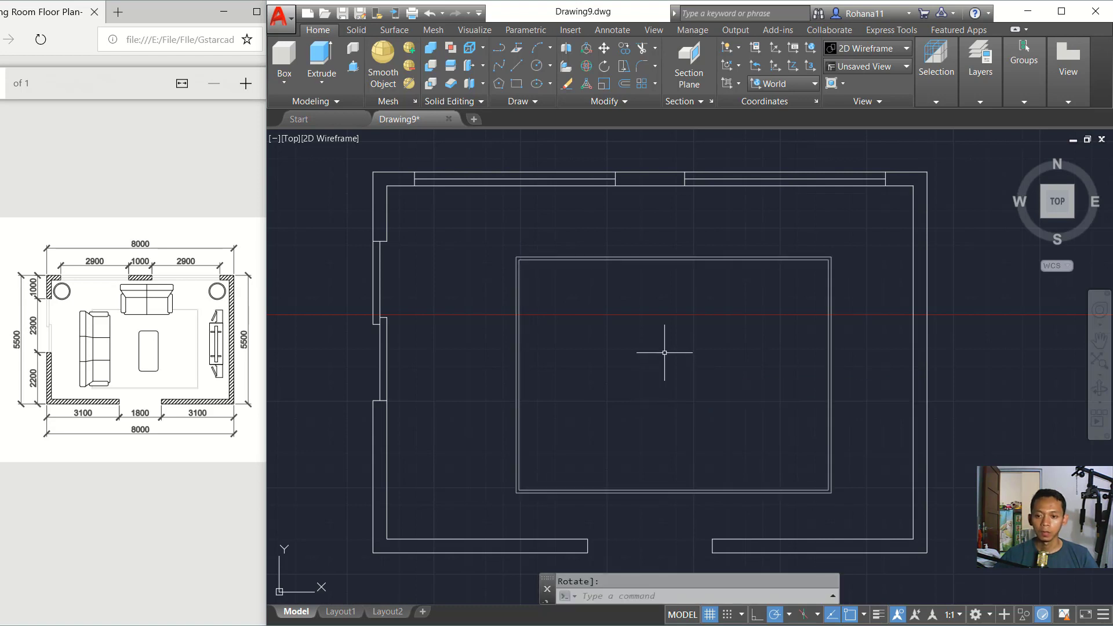
- Insert the round Desk C.dwg table in the room's top-left corner
{"action": "key", "text": "space"}
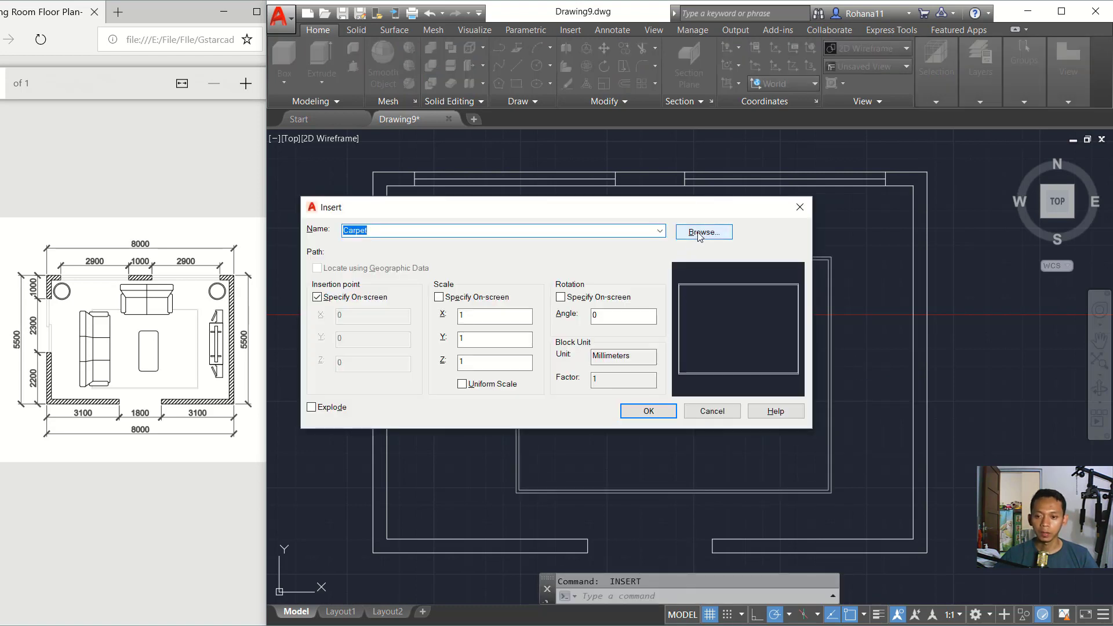
{"action": "left_click", "coordinate": [698, 232]}
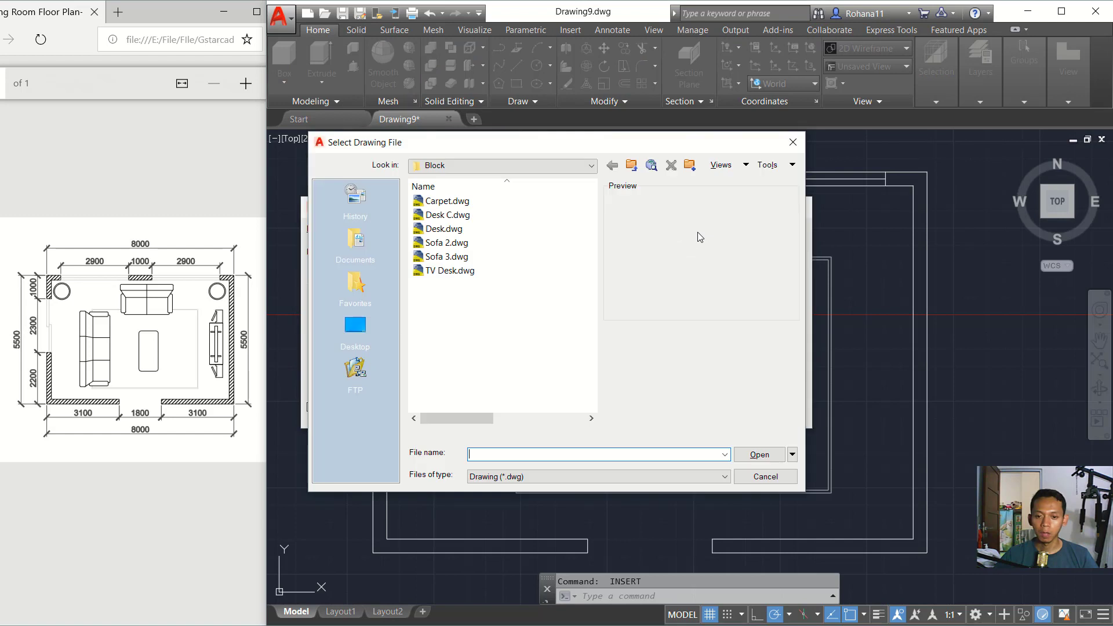
{"action": "left_click", "coordinate": [458, 220]}
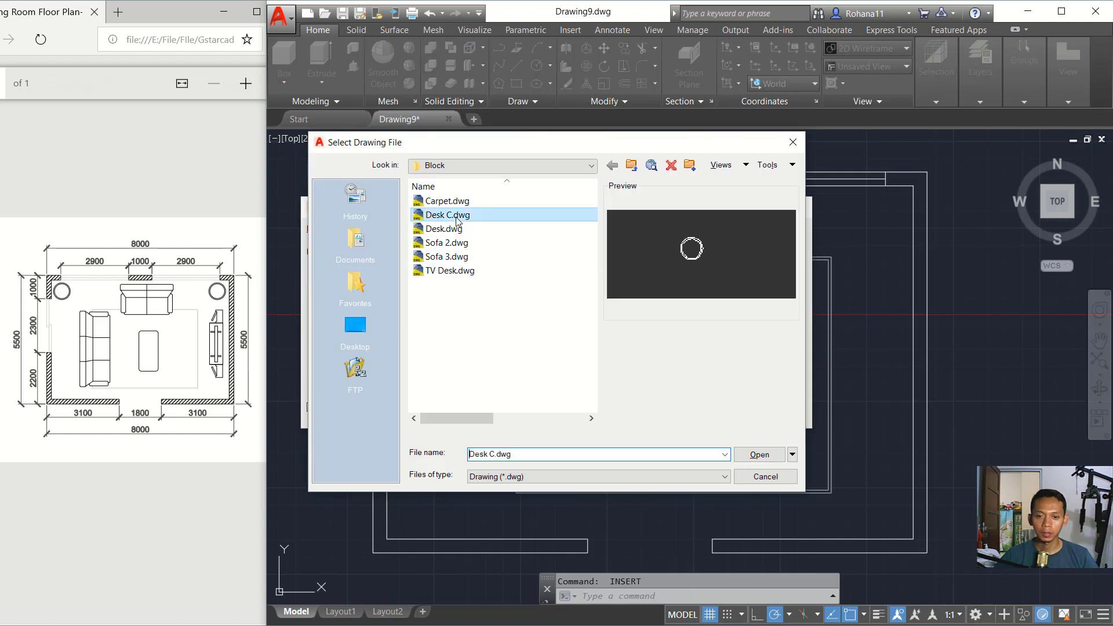
{"action": "left_click", "coordinate": [757, 454]}
{"action": "left_click", "coordinate": [649, 411]}
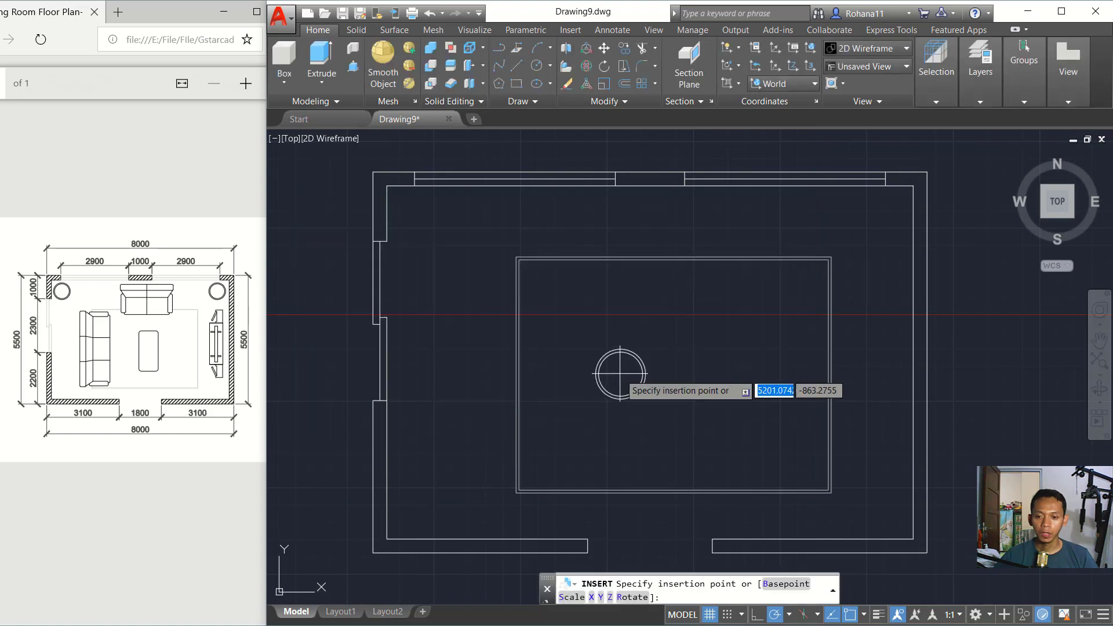
{"action": "left_click", "coordinate": [421, 220]}
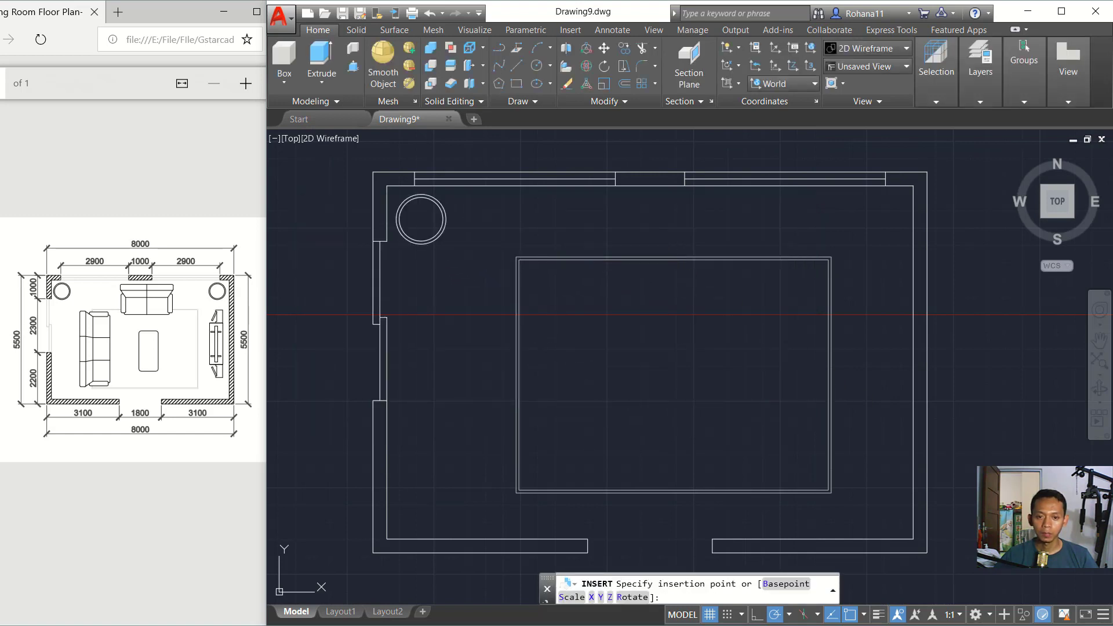
- Copy the round table from its centre to the top-right corner
{"action": "type", "text": "co"}
{"action": "key", "text": "Return"}
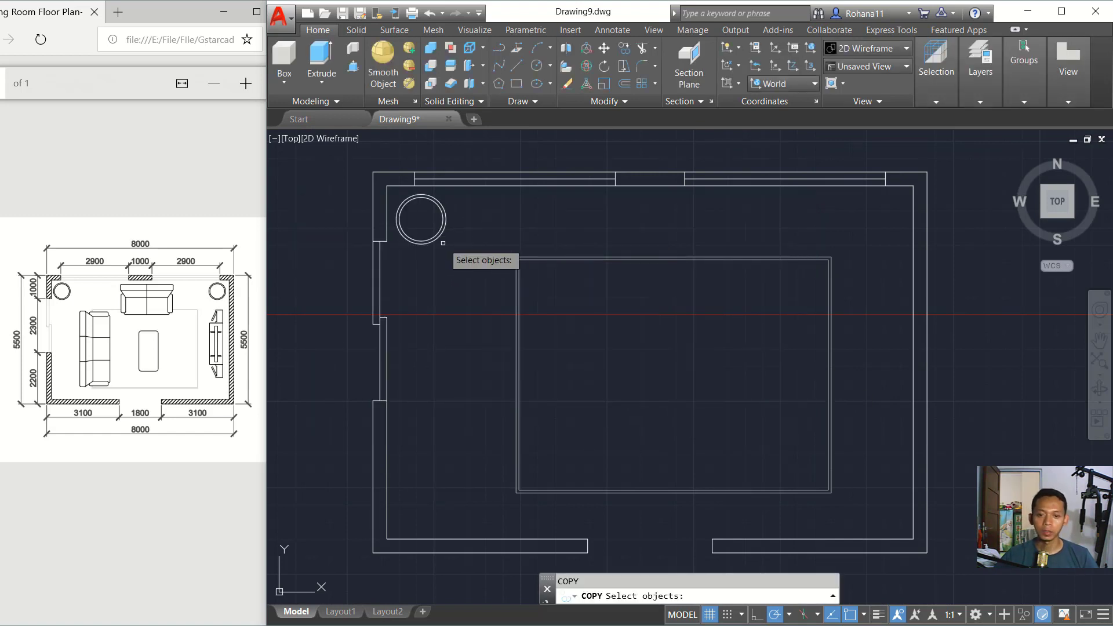
{"action": "left_click_drag", "start_coordinate": [442, 239], "coordinate": [427, 224]}
{"action": "key", "text": "Return"}
{"action": "left_click", "coordinate": [421, 219]}
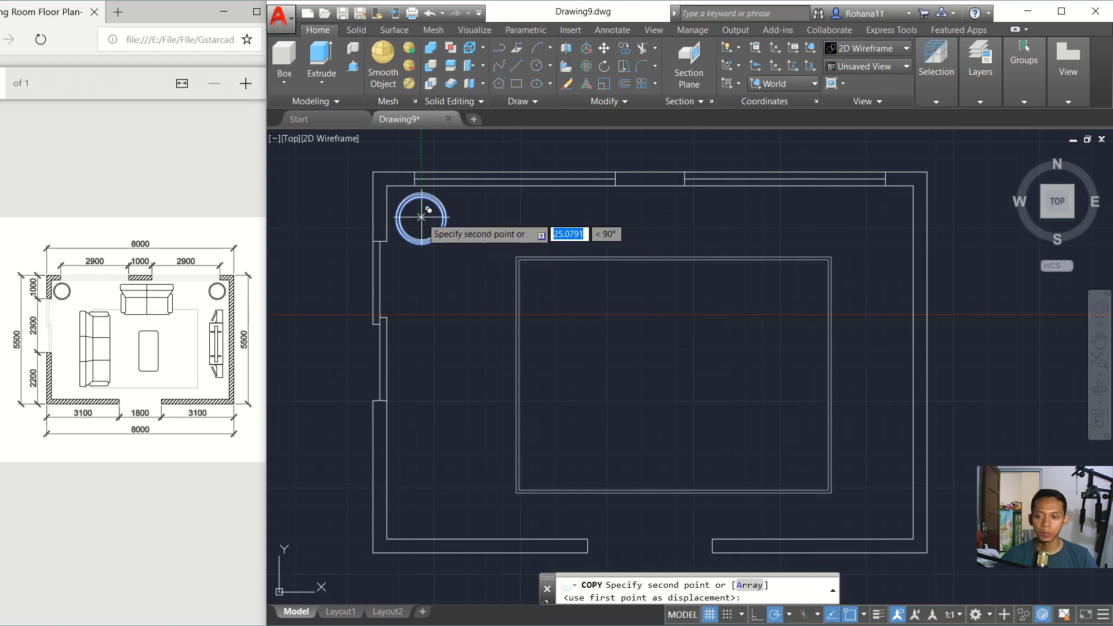
{"action": "left_click", "coordinate": [879, 219]}
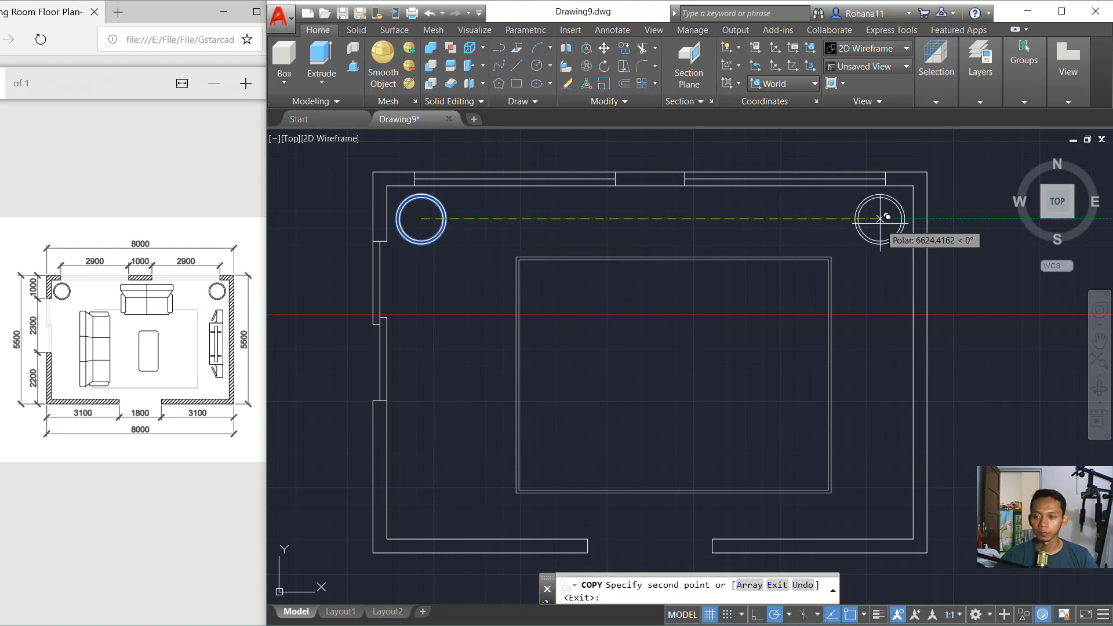
{"action": "key", "text": "Return"}
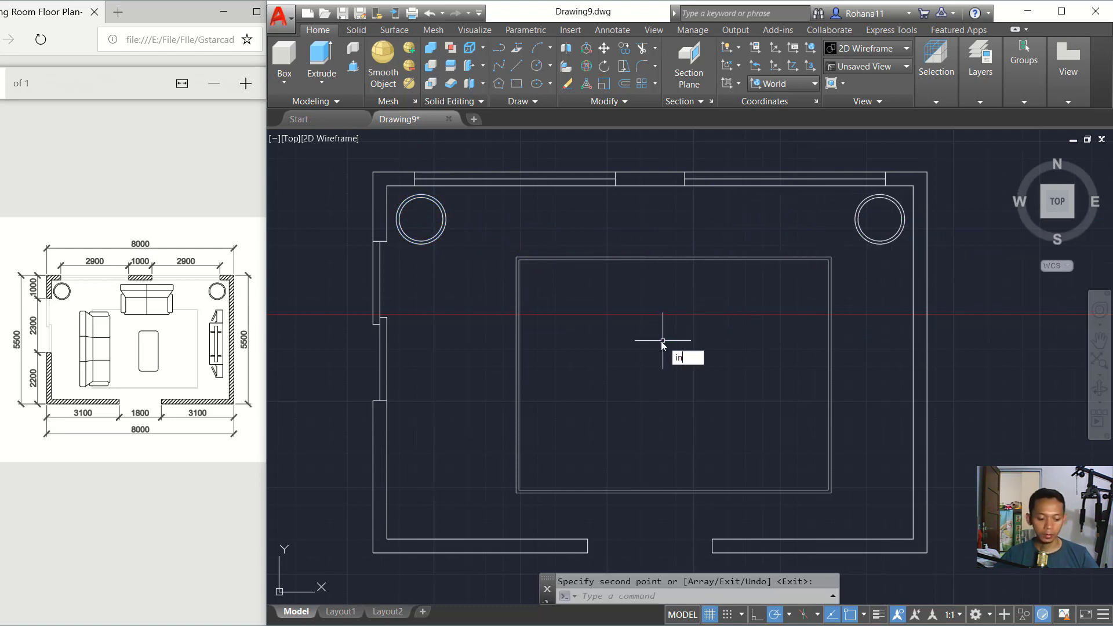
- Insert Desk.dwg centred on the carpet, then browse the Block folder again
{"action": "key", "text": "Return"}
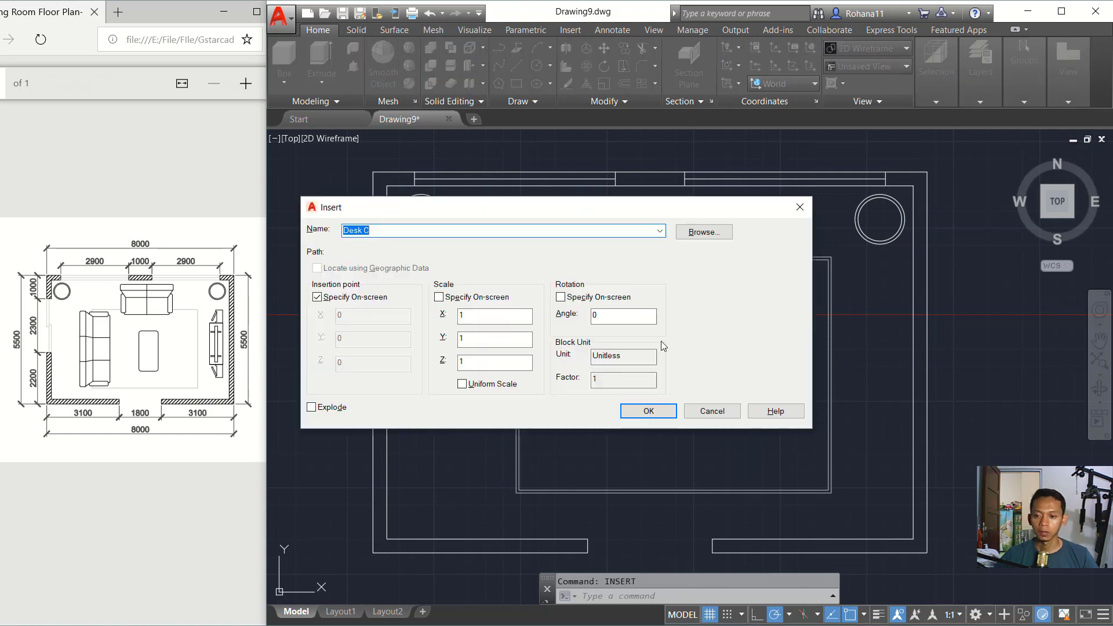
{"action": "left_click", "coordinate": [704, 232]}
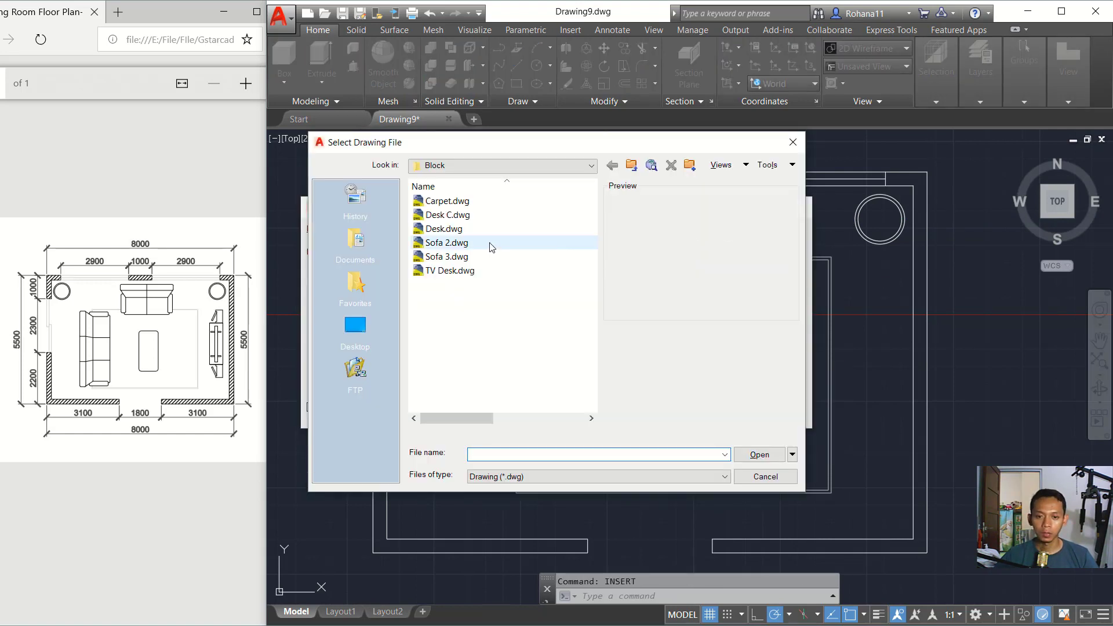
{"action": "left_click", "coordinate": [481, 229]}
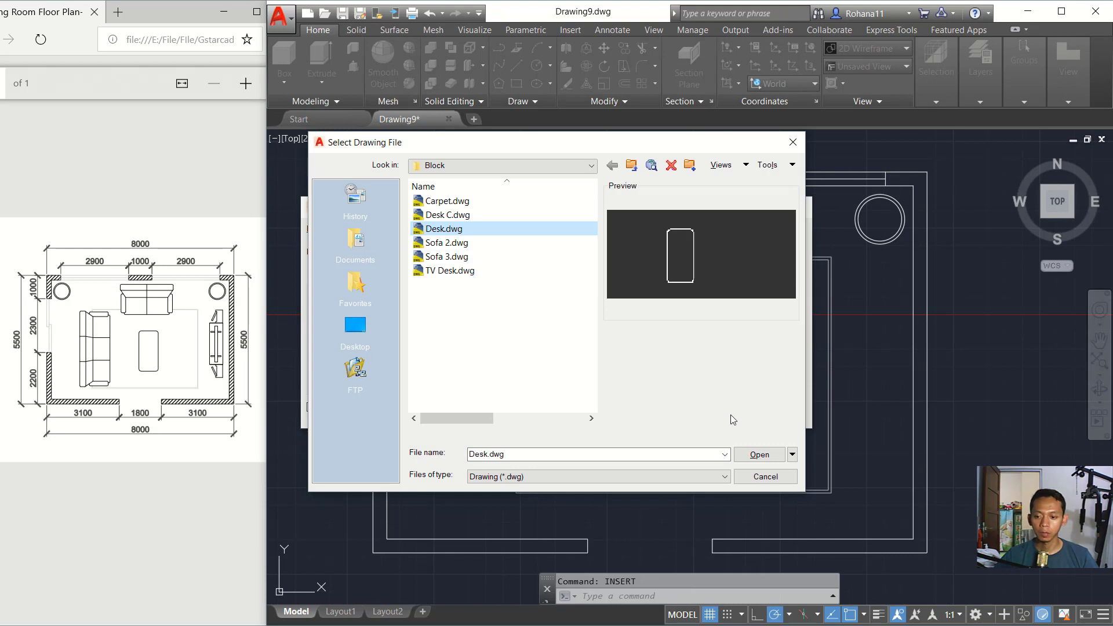
{"action": "left_click", "coordinate": [760, 455]}
{"action": "left_click", "coordinate": [670, 411]}
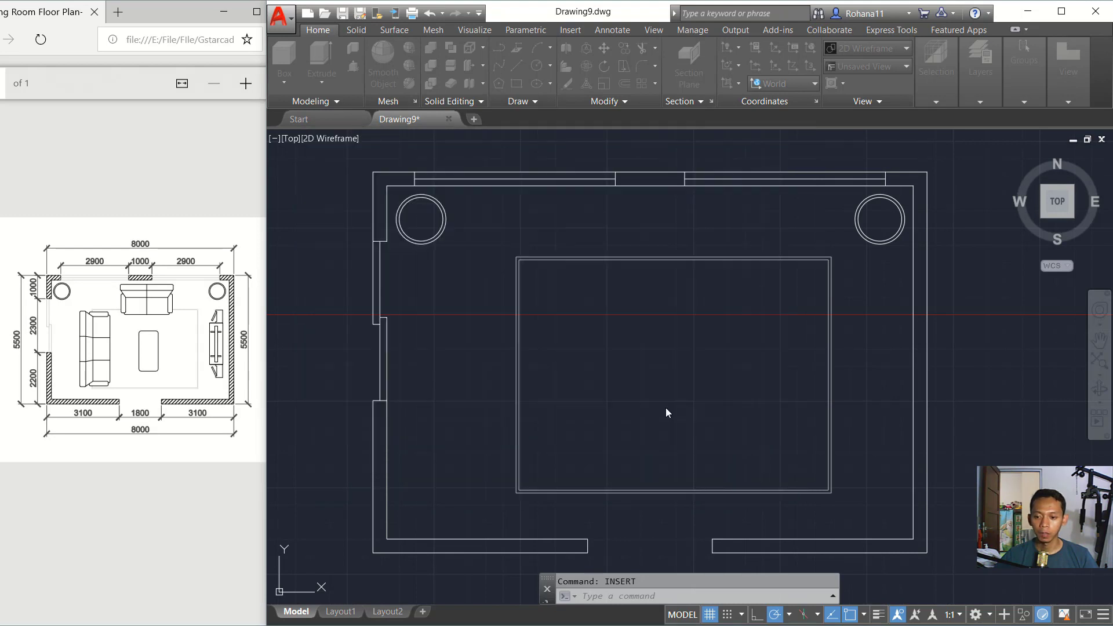
{"action": "left_click", "coordinate": [639, 388]}
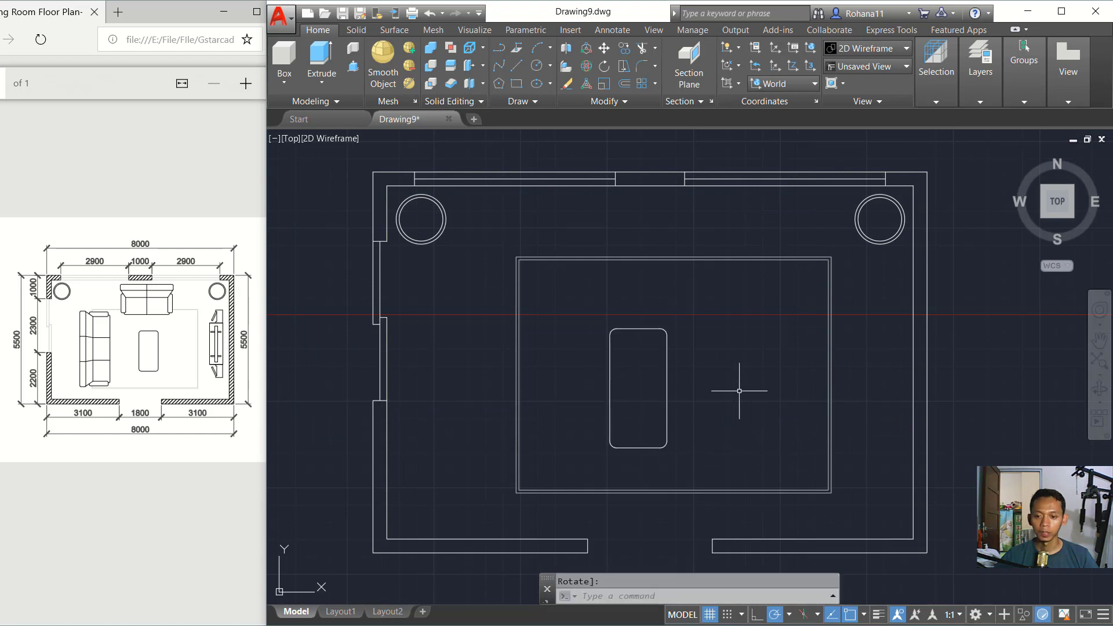
{"action": "key", "text": "space"}
{"action": "left_click", "coordinate": [703, 233]}
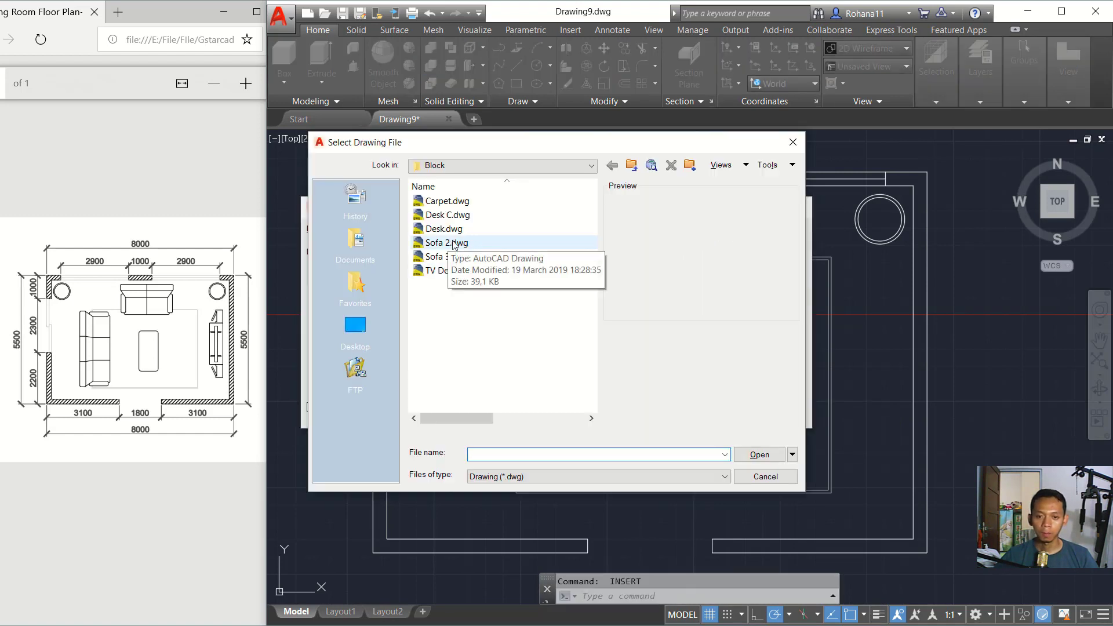
- Insert the Sofa 2.dwg block on the carpet left of the desk
{"action": "left_click", "coordinate": [449, 244]}
{"action": "left_click", "coordinate": [759, 455]}
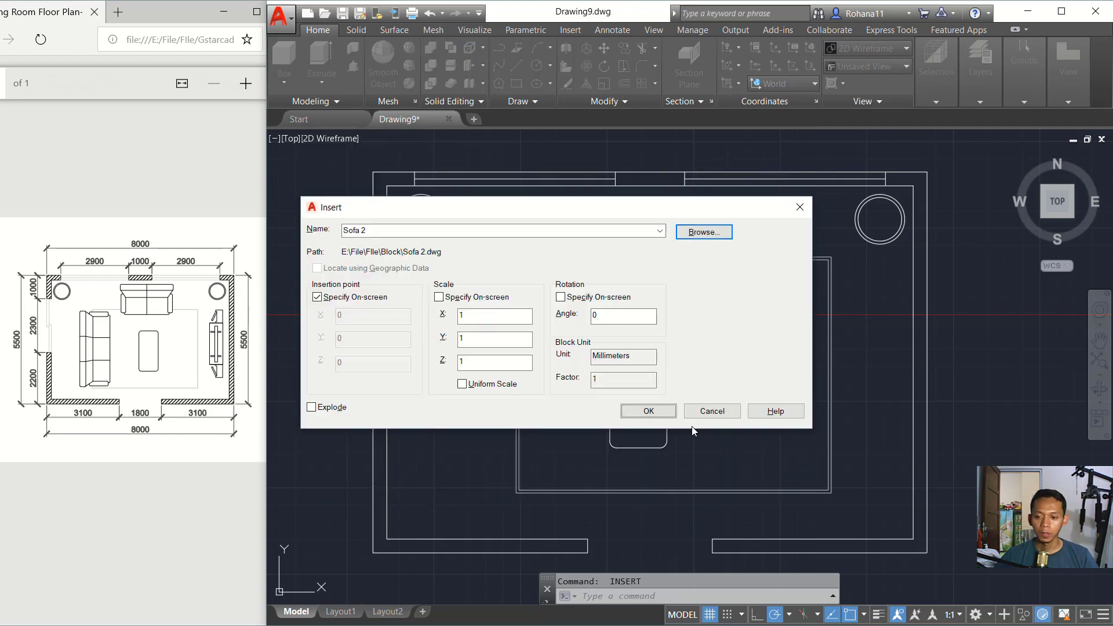
{"action": "left_click", "coordinate": [660, 413]}
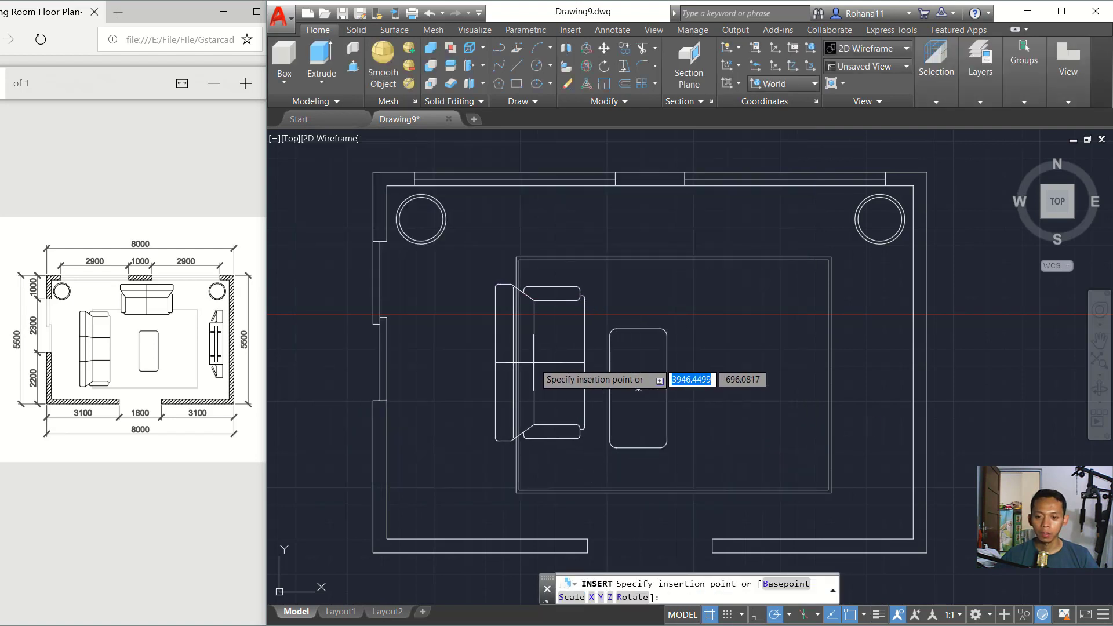
{"action": "left_click", "coordinate": [533, 365]}
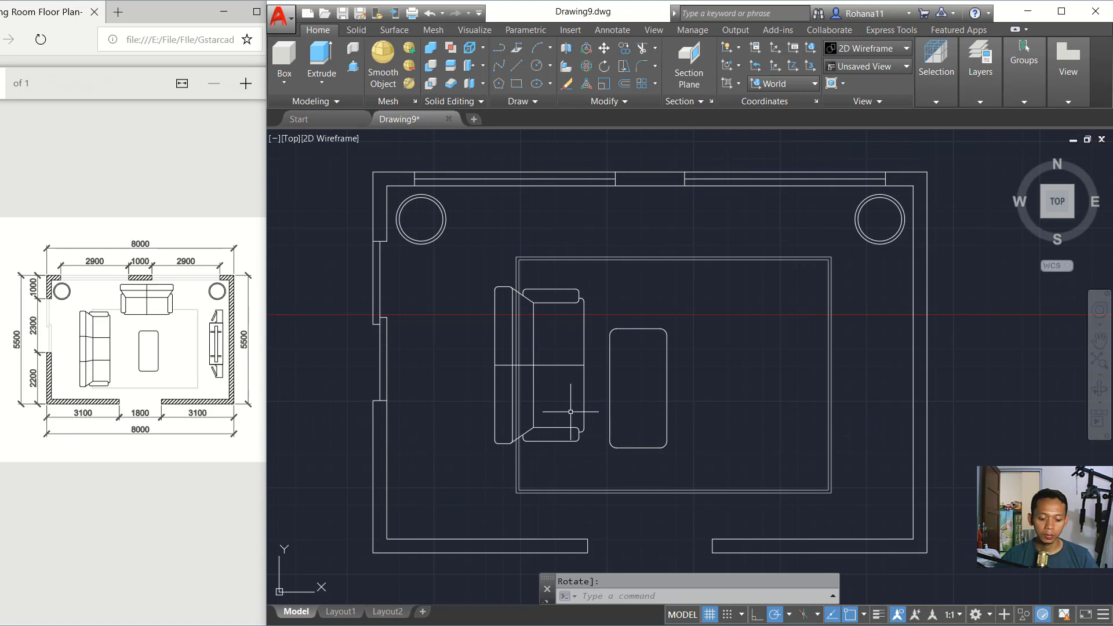
- Rotate the Sofa 2 block so it lies horizontally
{"action": "type", "text": "ro"}
{"action": "key", "text": "Return"}
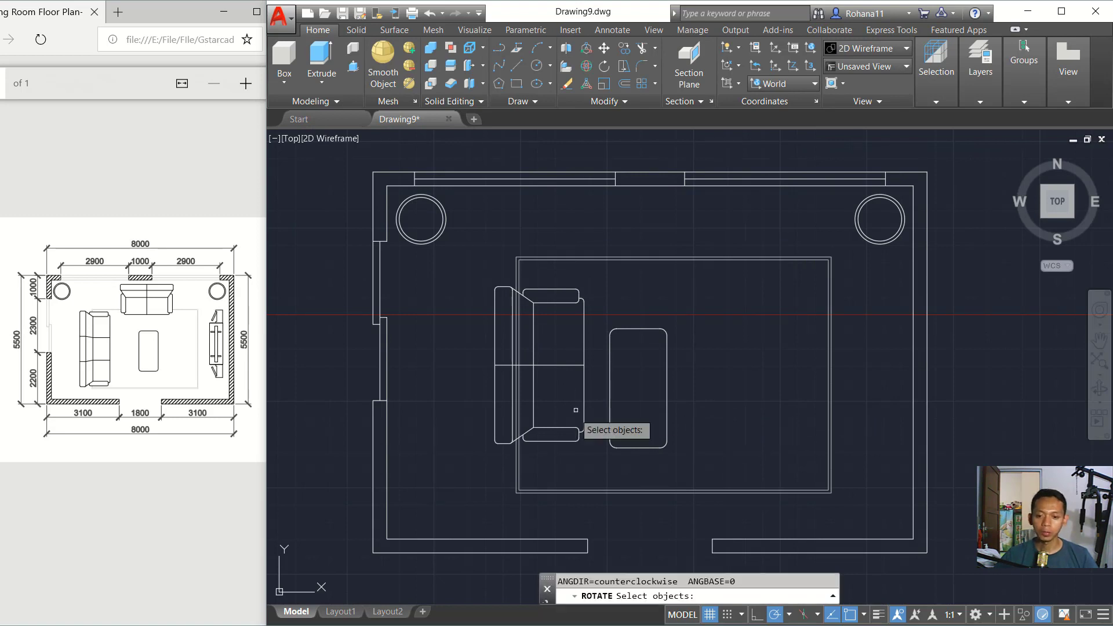
{"action": "left_click", "coordinate": [569, 350]}
{"action": "left_click", "coordinate": [552, 387]}
{"action": "key", "text": "Return"}
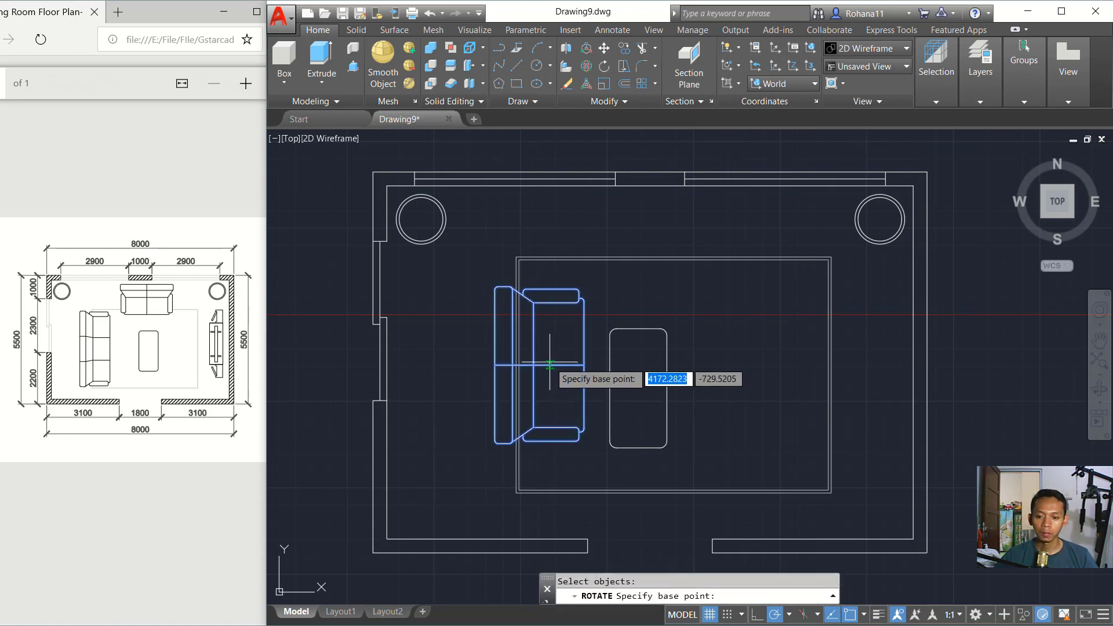
{"action": "left_click", "coordinate": [549, 366]}
{"action": "left_click", "coordinate": [557, 450]}
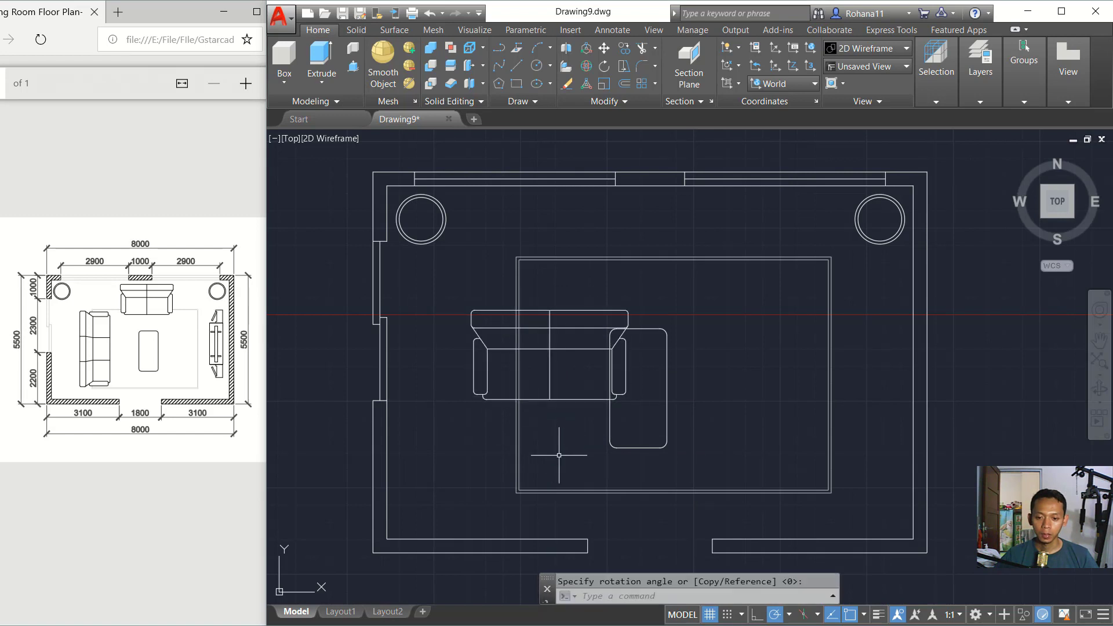
{"action": "middle_click_drag", "start_coordinate": [569, 452], "coordinate": [554, 422]}
- Move the sofa up against the top wall above the carpet
{"action": "type", "text": "m"}
{"action": "key", "text": "Return"}
{"action": "left_click", "coordinate": [562, 365]}
{"action": "left_click", "coordinate": [525, 341]}
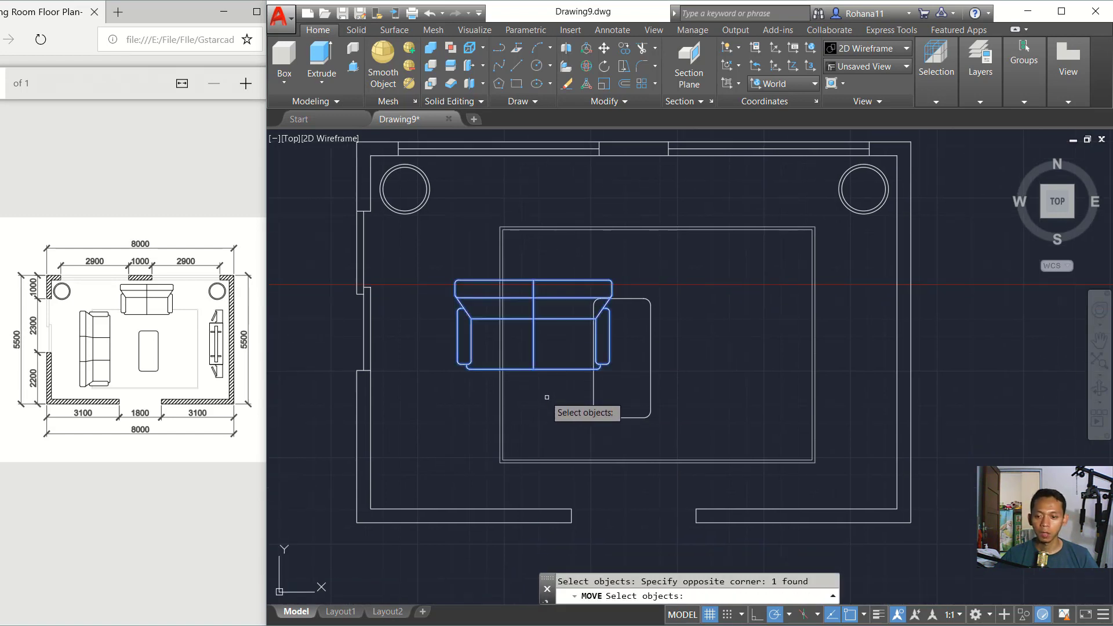
{"action": "key", "text": "Return"}
{"action": "middle_click_drag", "start_coordinate": [870, 431], "coordinate": [741, 450]}
{"action": "left_click", "coordinate": [850, 468]}
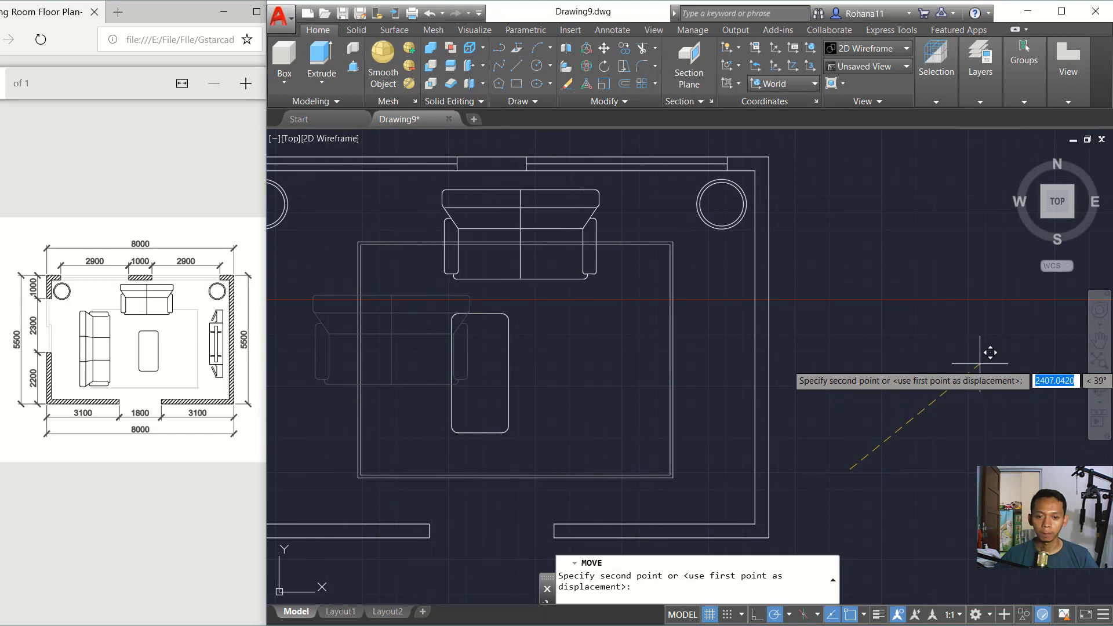
{"action": "left_click", "coordinate": [974, 364]}
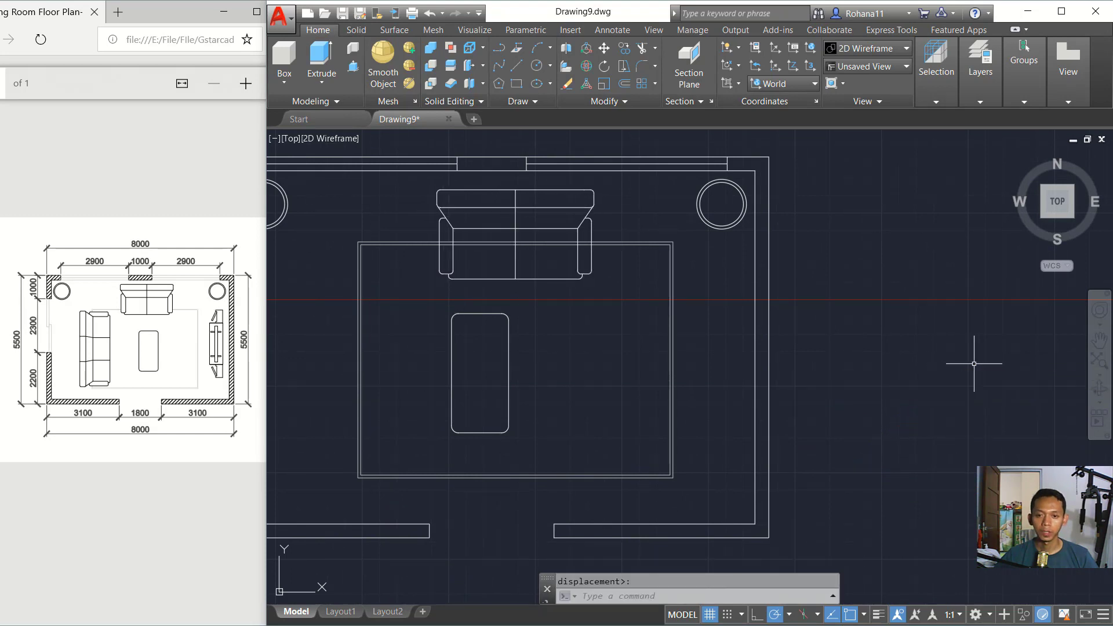
{"action": "middle_click_drag", "start_coordinate": [646, 373], "coordinate": [778, 381]}
{"action": "type", "text": "IN"}
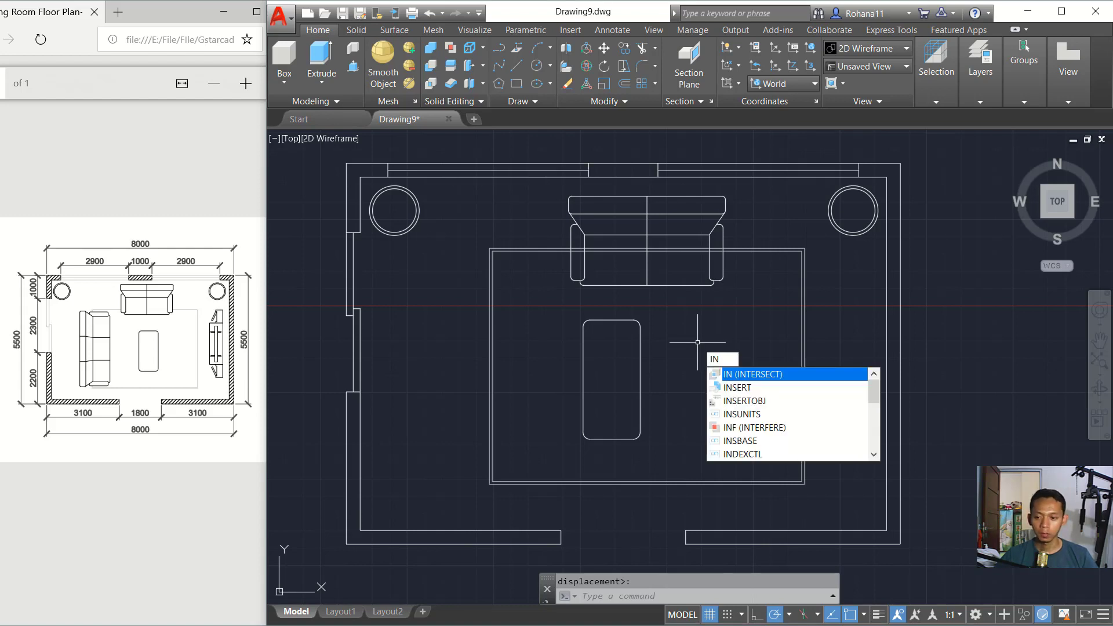
- Start another insertion and choose Sofa 3.dwg from the Block folder
{"action": "left_click", "coordinate": [740, 388]}
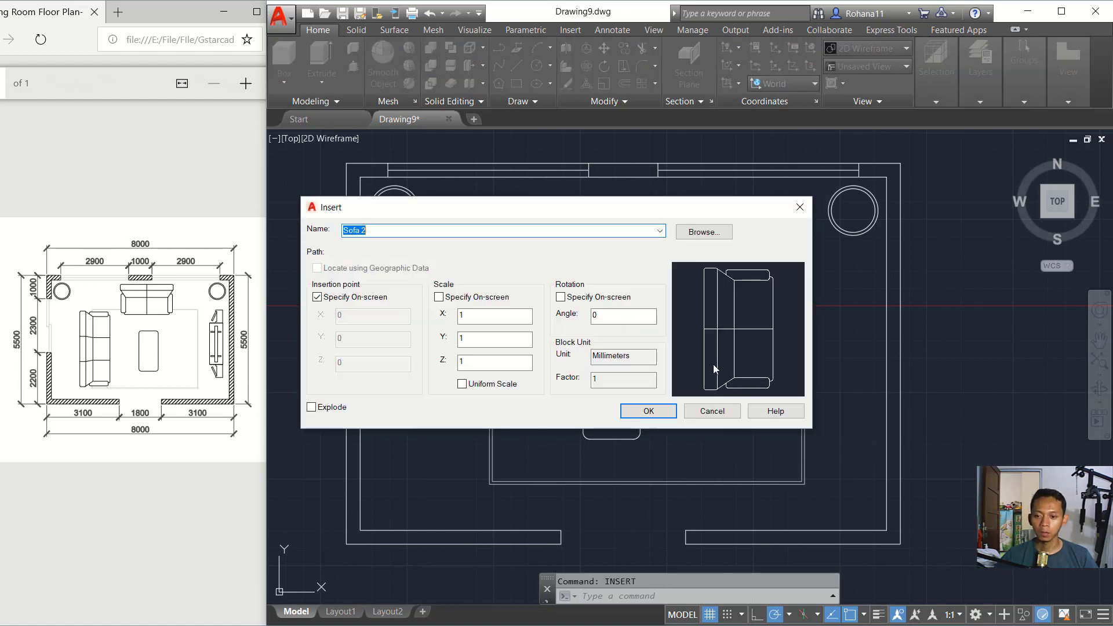
{"action": "left_click", "coordinate": [704, 232]}
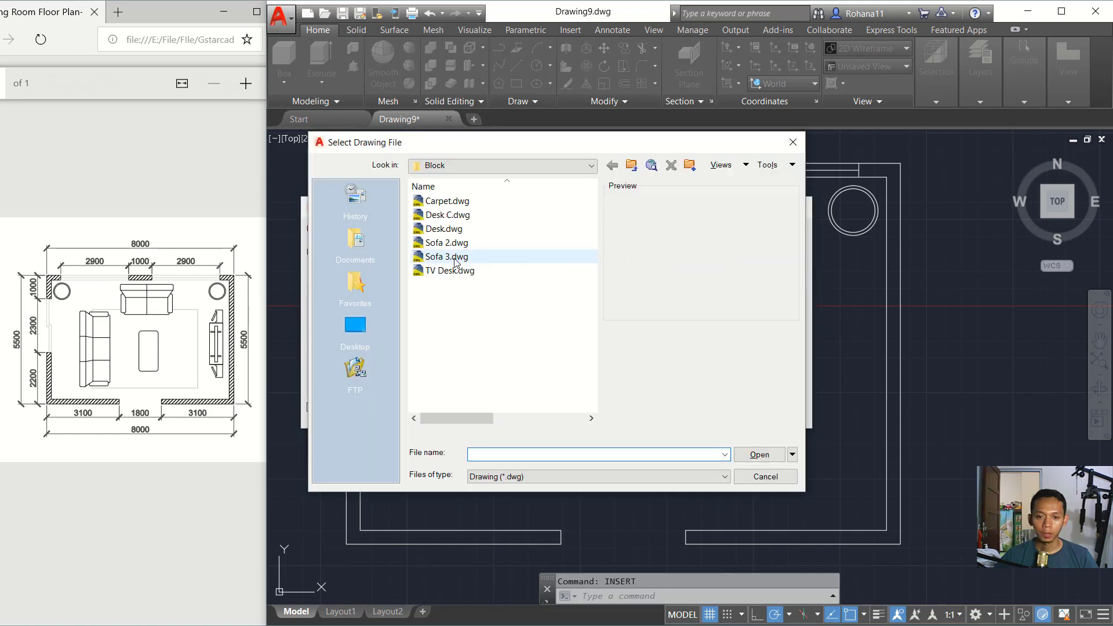
{"action": "left_click", "coordinate": [452, 261]}
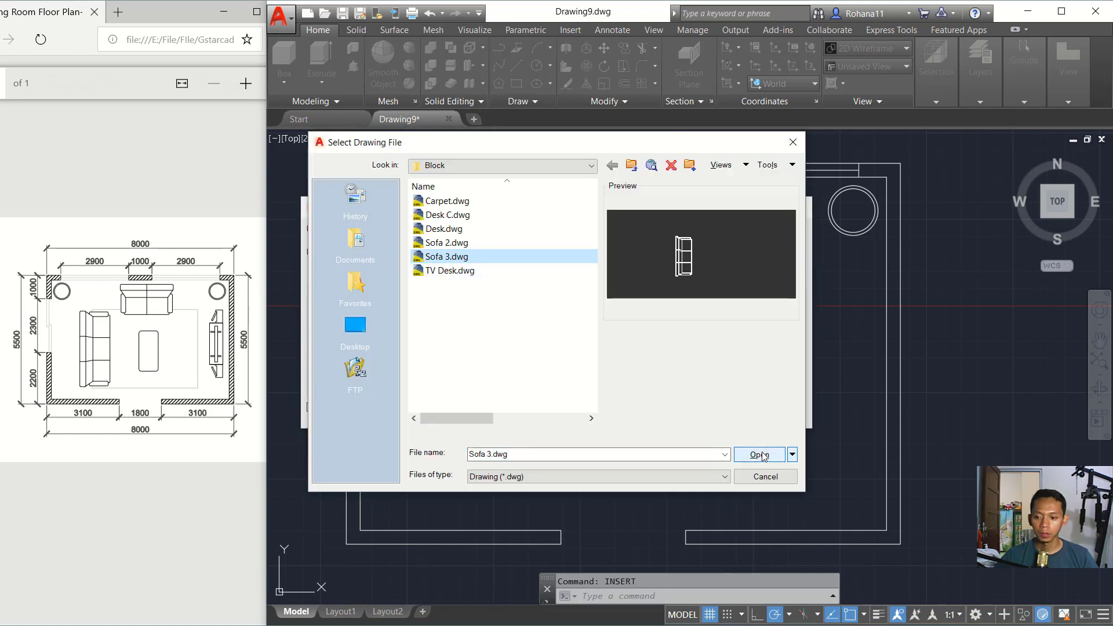
- Insert the Sofa 3 block along the left edge of the rug
{"action": "left_click", "coordinate": [759, 455]}
{"action": "left_click", "coordinate": [661, 410]}
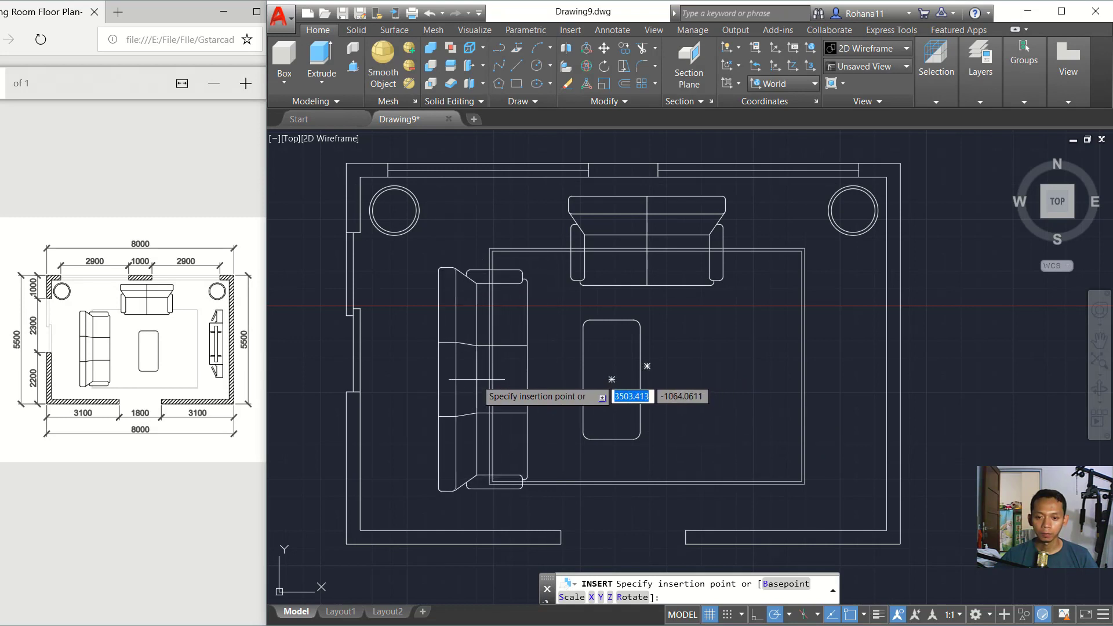
{"action": "left_click", "coordinate": [477, 380]}
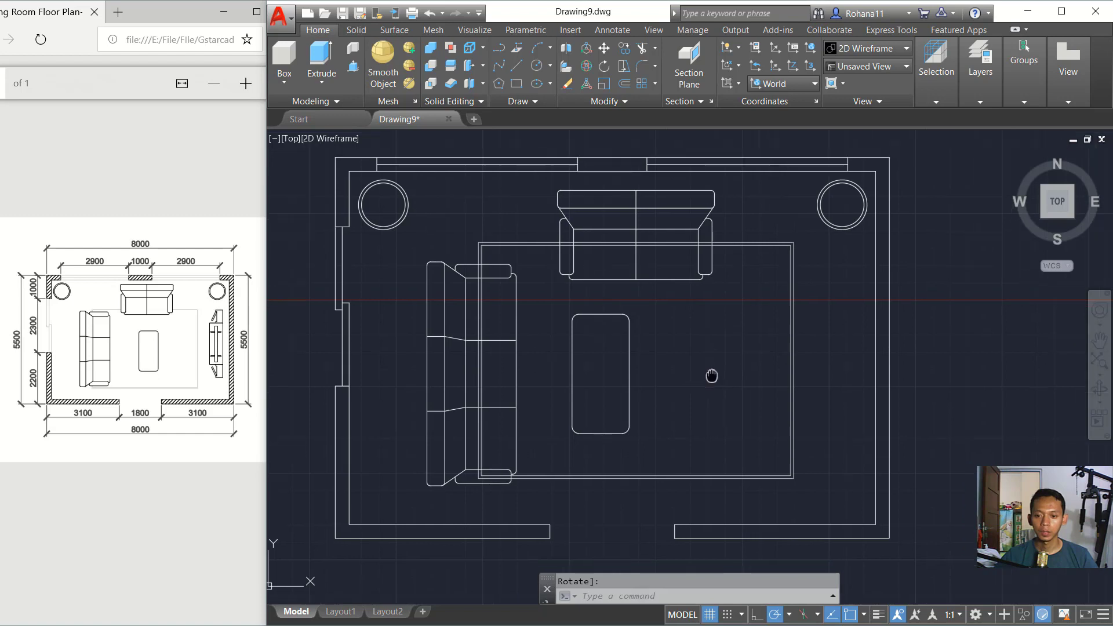
{"action": "middle_click_drag", "start_coordinate": [724, 384], "coordinate": [689, 377]}
- Move the left sofa slightly to the right
{"action": "type", "text": "m"}
{"action": "key", "text": "Return"}
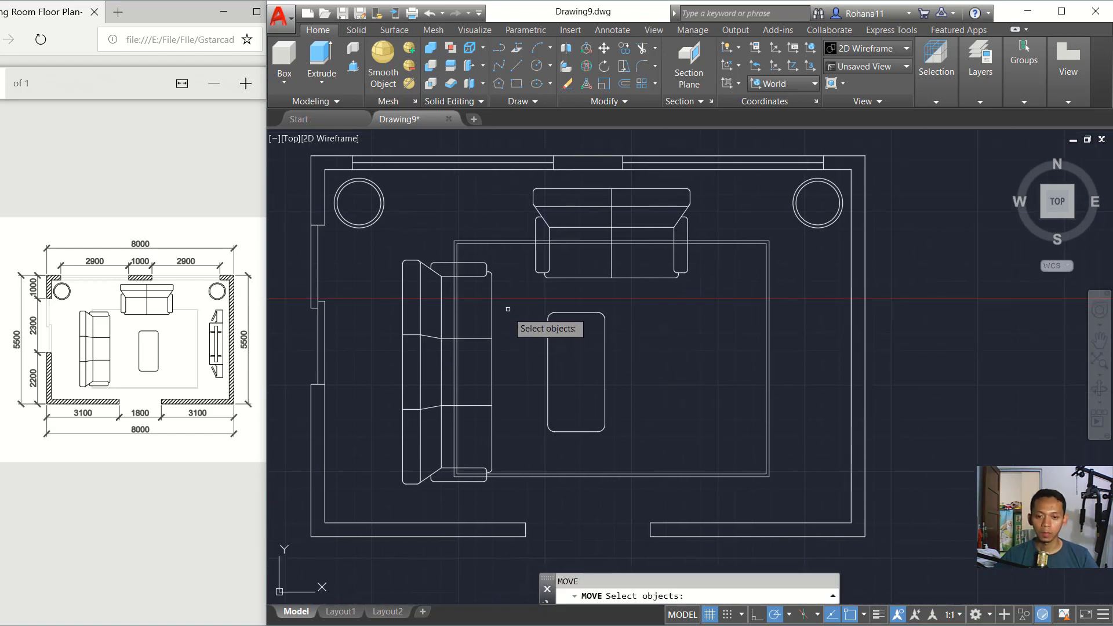
{"action": "left_click", "coordinate": [510, 309]}
{"action": "left_click", "coordinate": [479, 354]}
{"action": "key", "text": "Return"}
{"action": "left_click", "coordinate": [649, 384]}
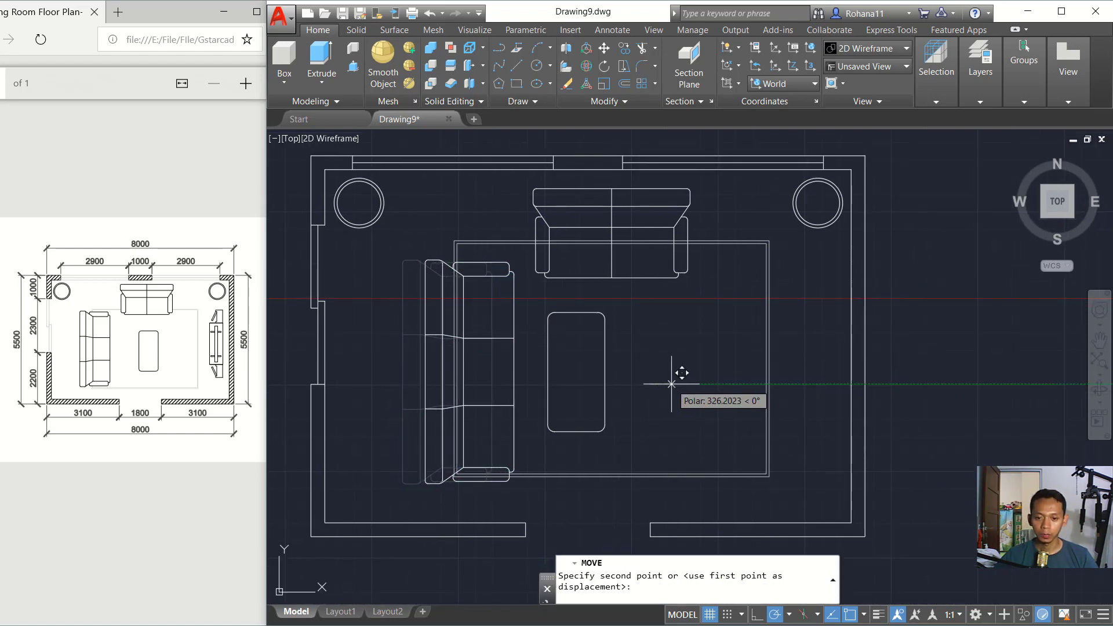
{"action": "left_click", "coordinate": [671, 384]}
- Move the coffee table slightly to the right
{"action": "key", "text": "Return"}
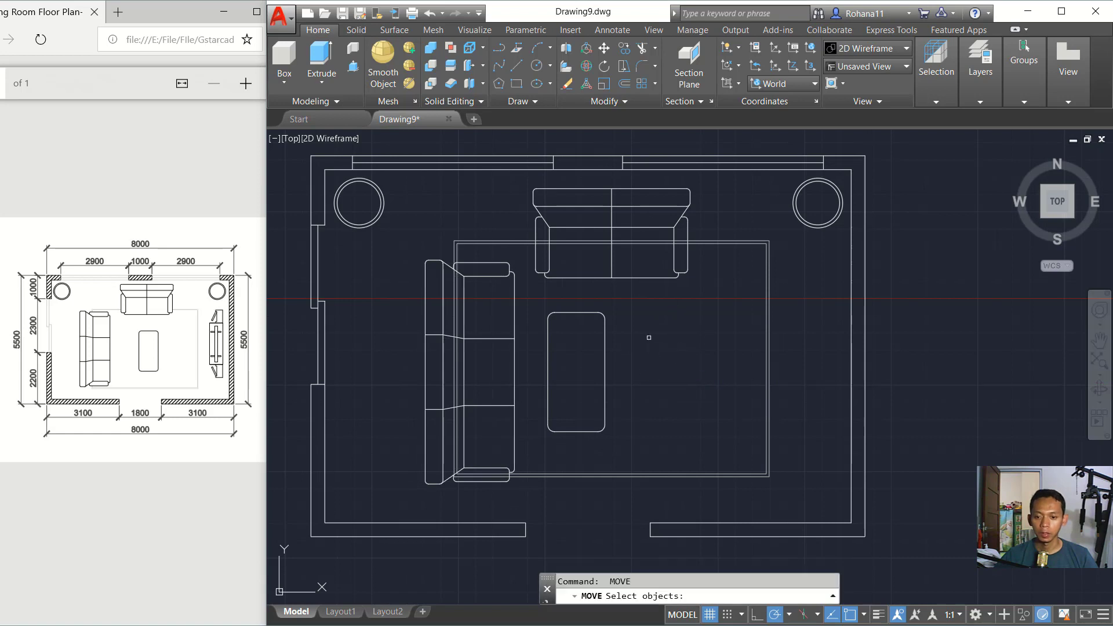
{"action": "left_click", "coordinate": [646, 336]}
{"action": "left_click", "coordinate": [586, 395]}
{"action": "key", "text": "Return"}
{"action": "left_click", "coordinate": [638, 391]}
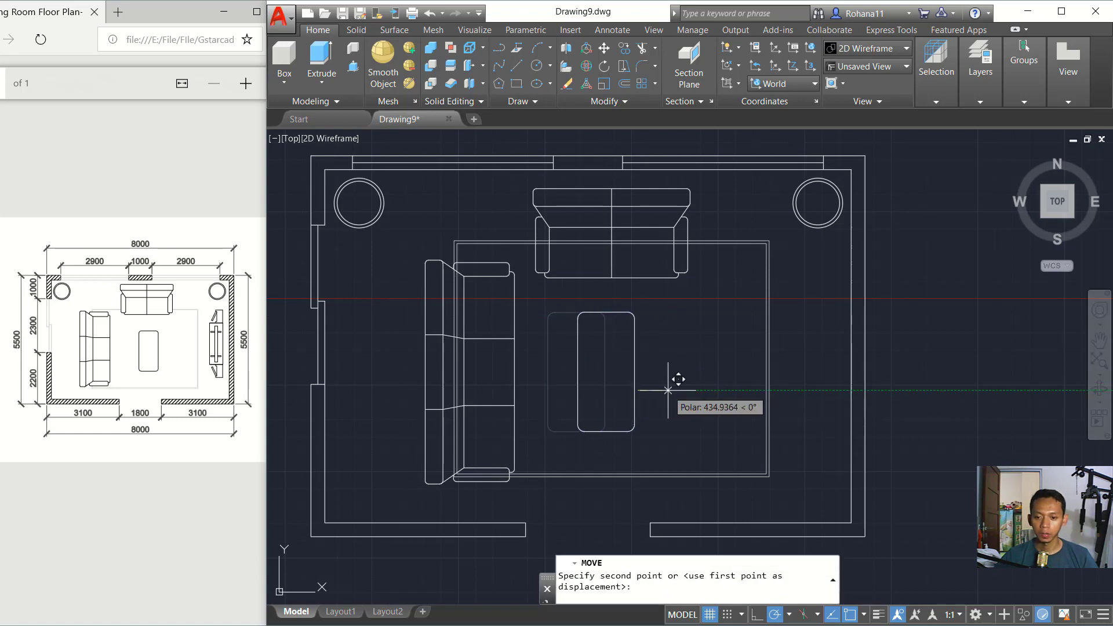
{"action": "left_click", "coordinate": [670, 390]}
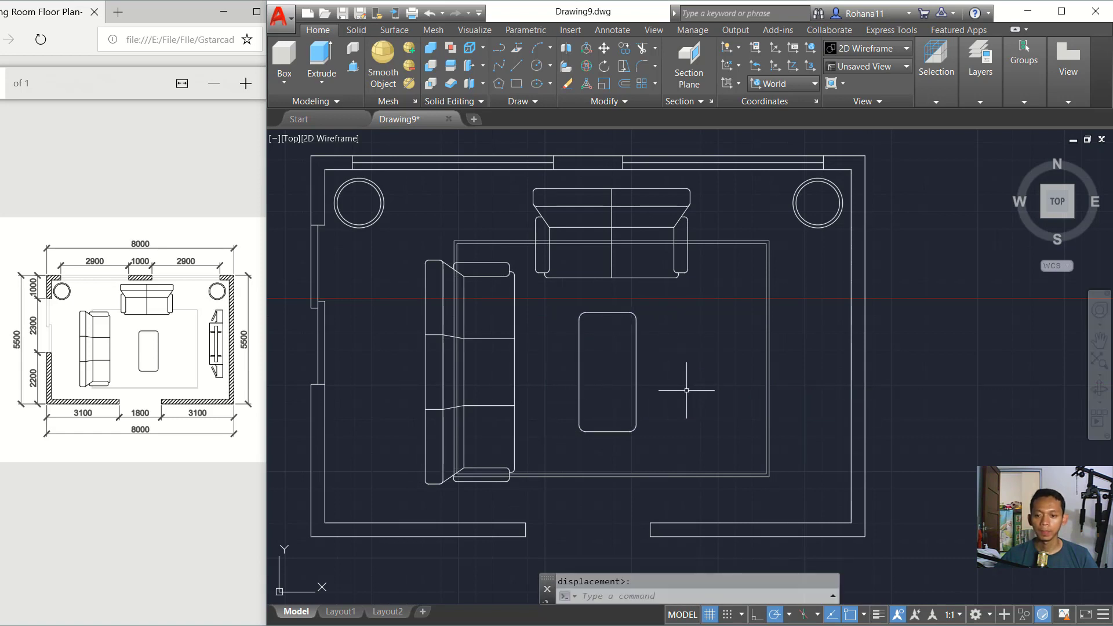
{"action": "middle_click_drag", "start_coordinate": [686, 385], "coordinate": [675, 384]}
- Insert TV Desk.dwg against the right wall, undo once, and pan the plan right
{"action": "type", "text": "i"}
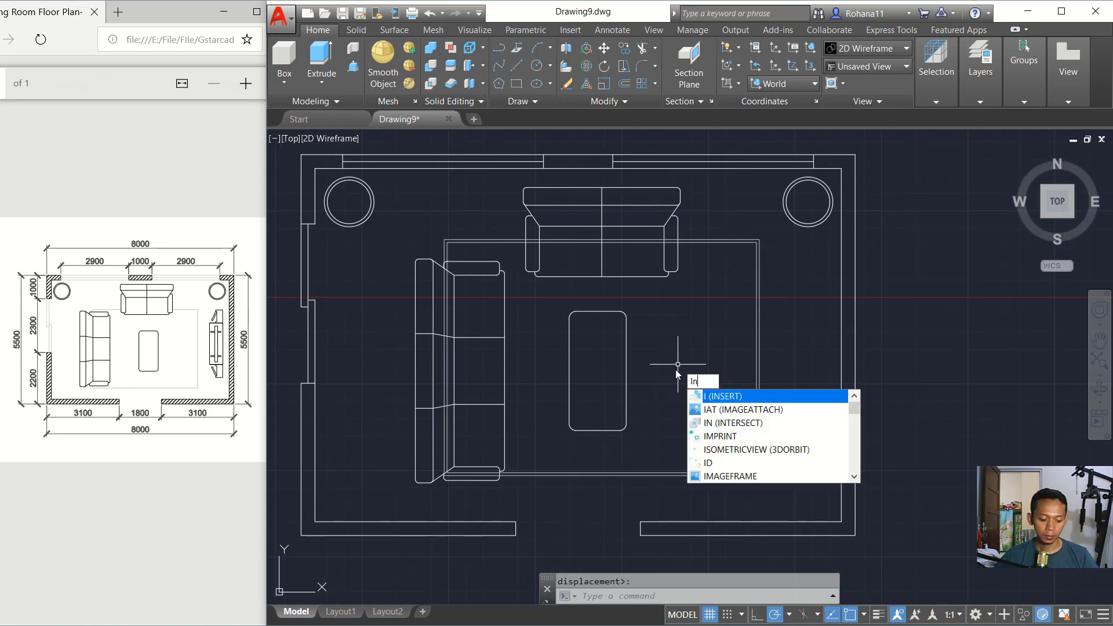
{"action": "type", "text": "ns"}
{"action": "key", "text": "Return"}
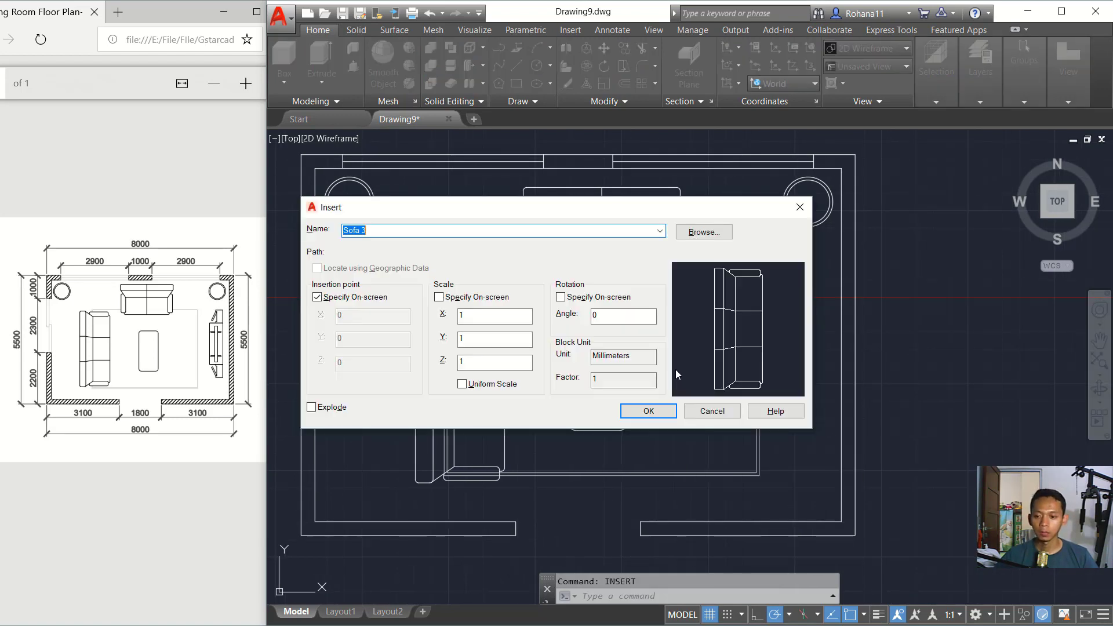
{"action": "left_click", "coordinate": [692, 237]}
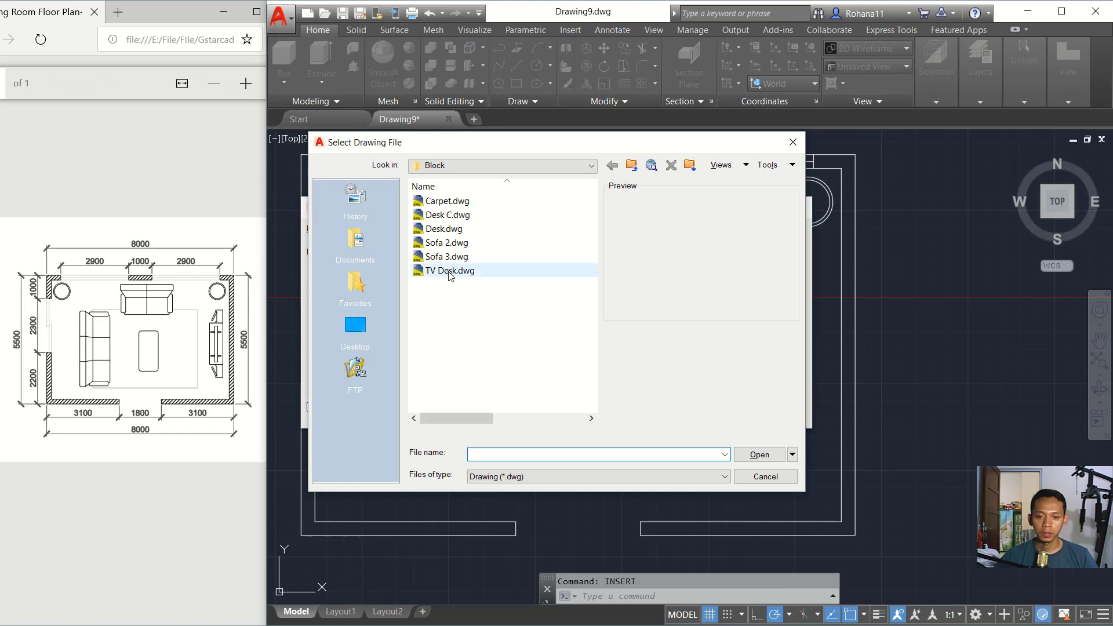
{"action": "left_click", "coordinate": [439, 273]}
{"action": "left_click", "coordinate": [759, 455]}
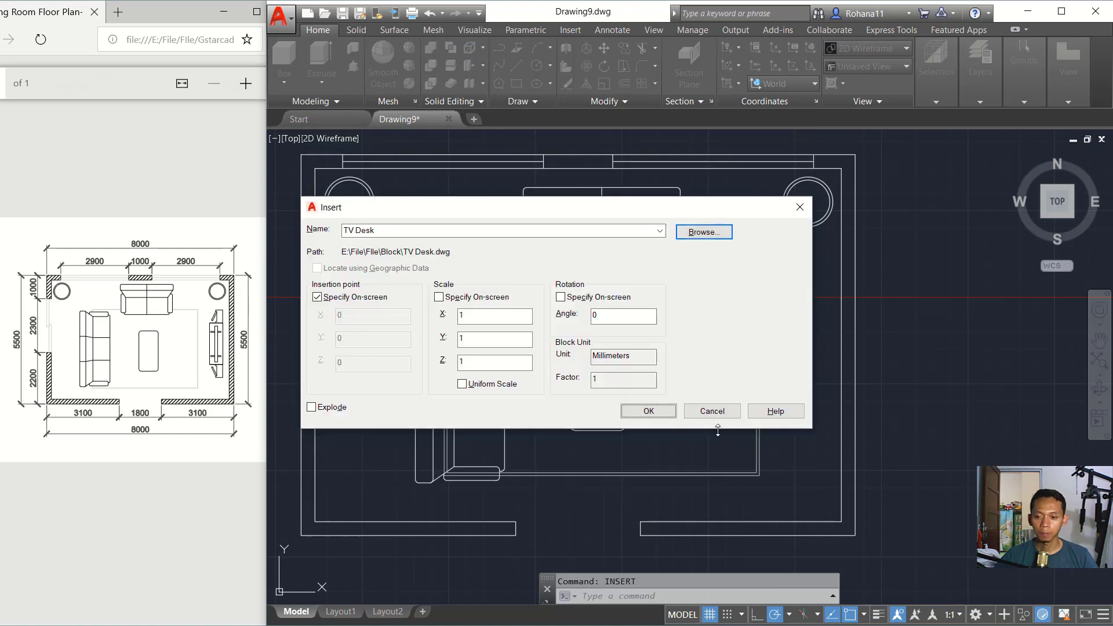
{"action": "left_click", "coordinate": [667, 411]}
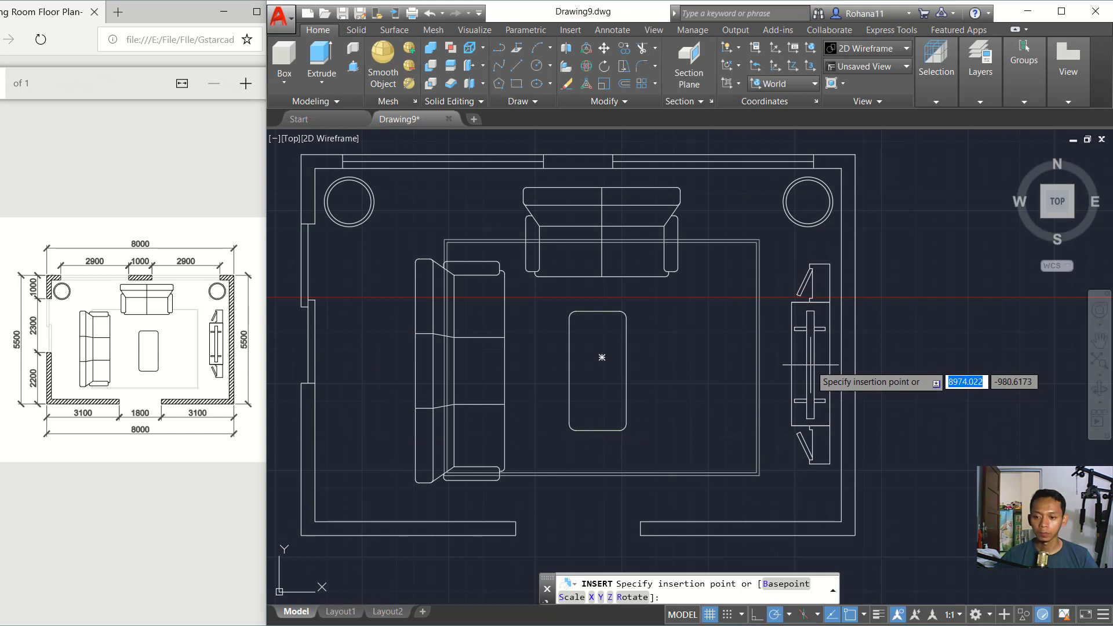
{"action": "left_click", "coordinate": [810, 365]}
{"action": "key", "text": "ctrl+z"}
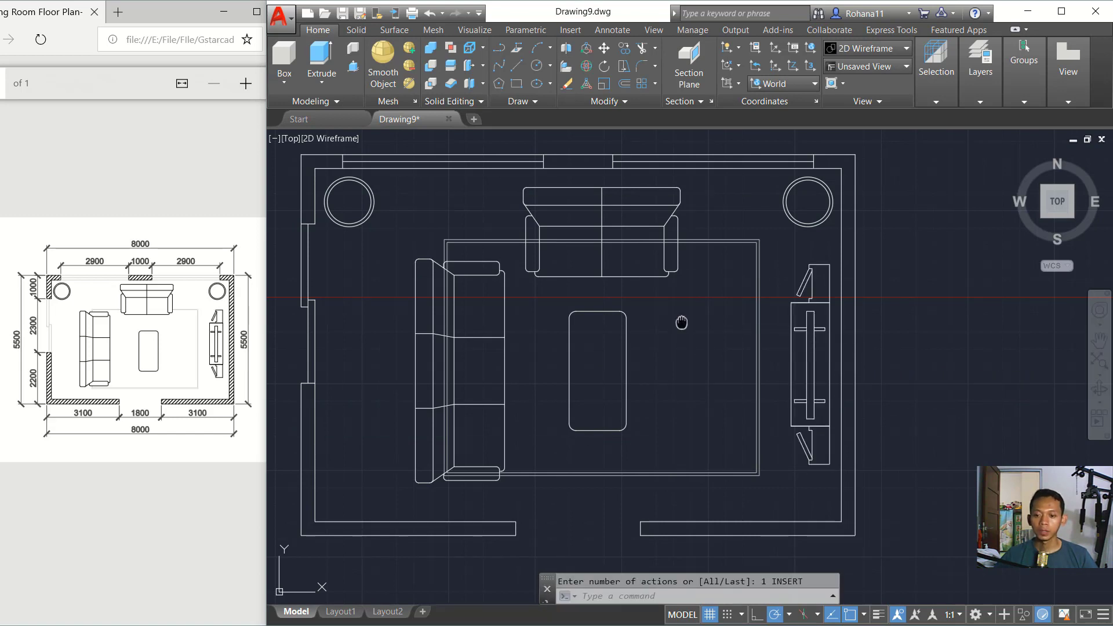
{"action": "middle_click_drag", "start_coordinate": [681, 323], "coordinate": [769, 321]}
{"action": "type", "text": "ha"}
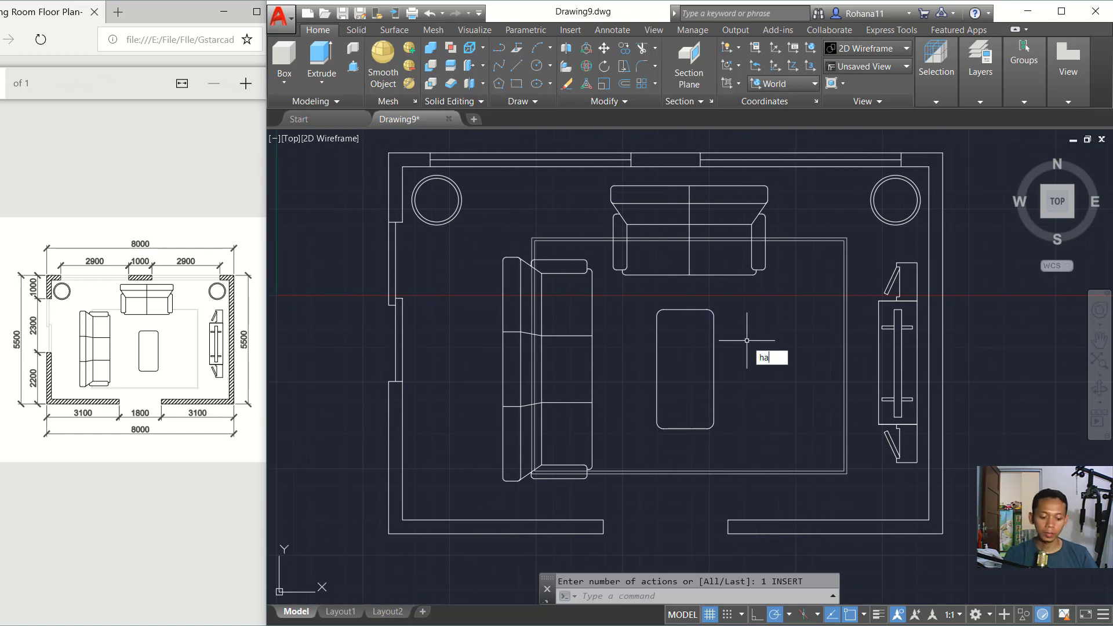
- Hatch the top-left, top-middle, right and bottom-left wall sections with ANSI31 at scale 15
{"action": "type", "text": "tch"}
{"action": "key", "text": "Return"}
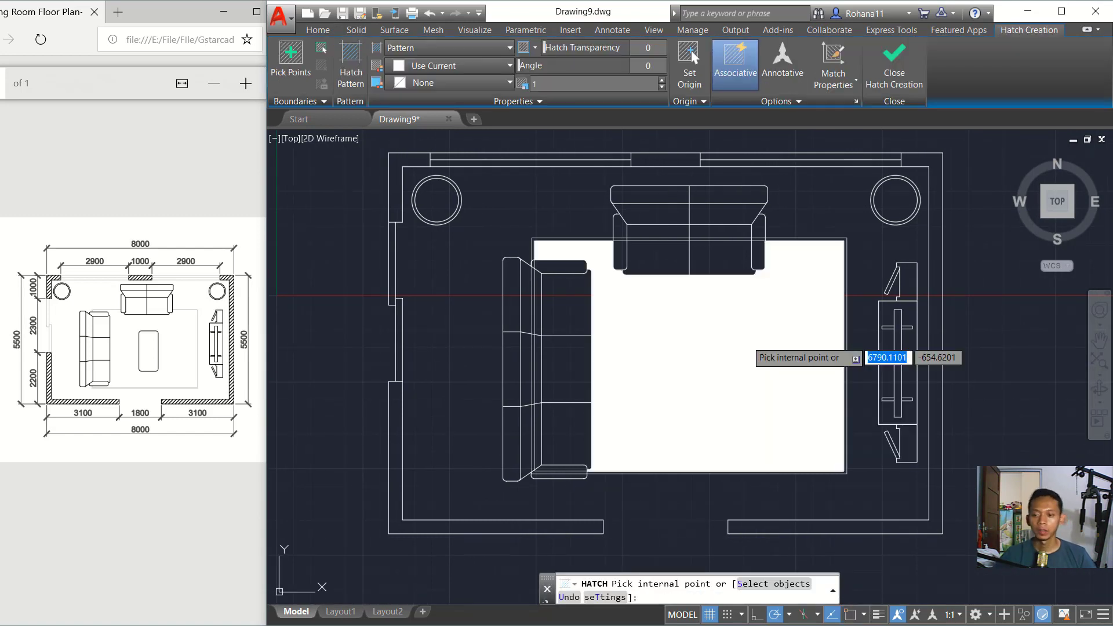
{"action": "left_click", "coordinate": [352, 70]}
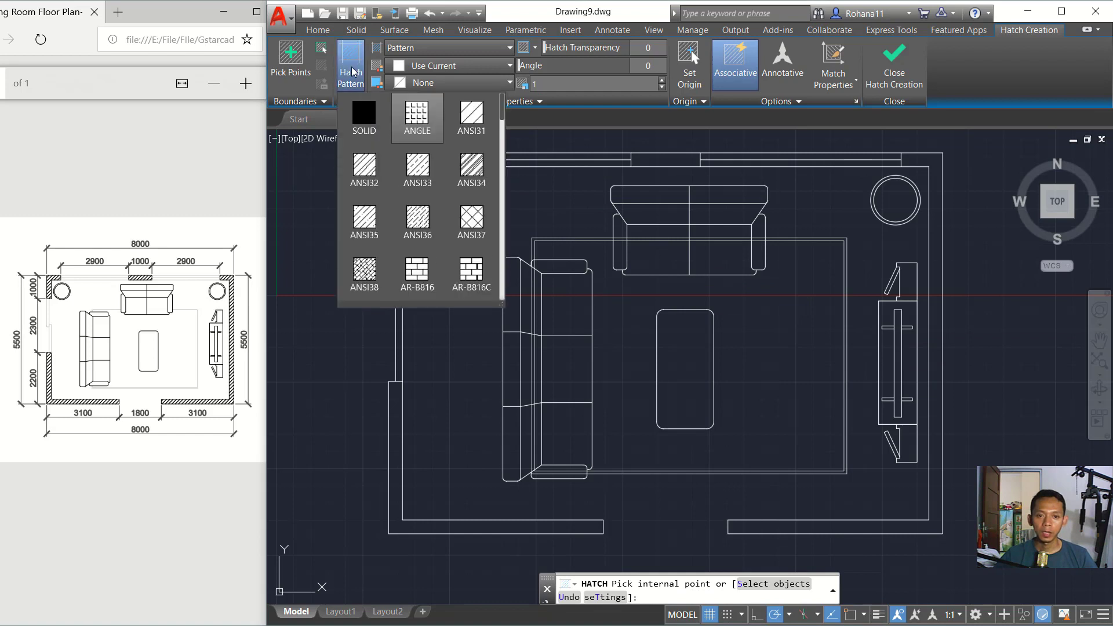
{"action": "left_click", "coordinate": [472, 127]}
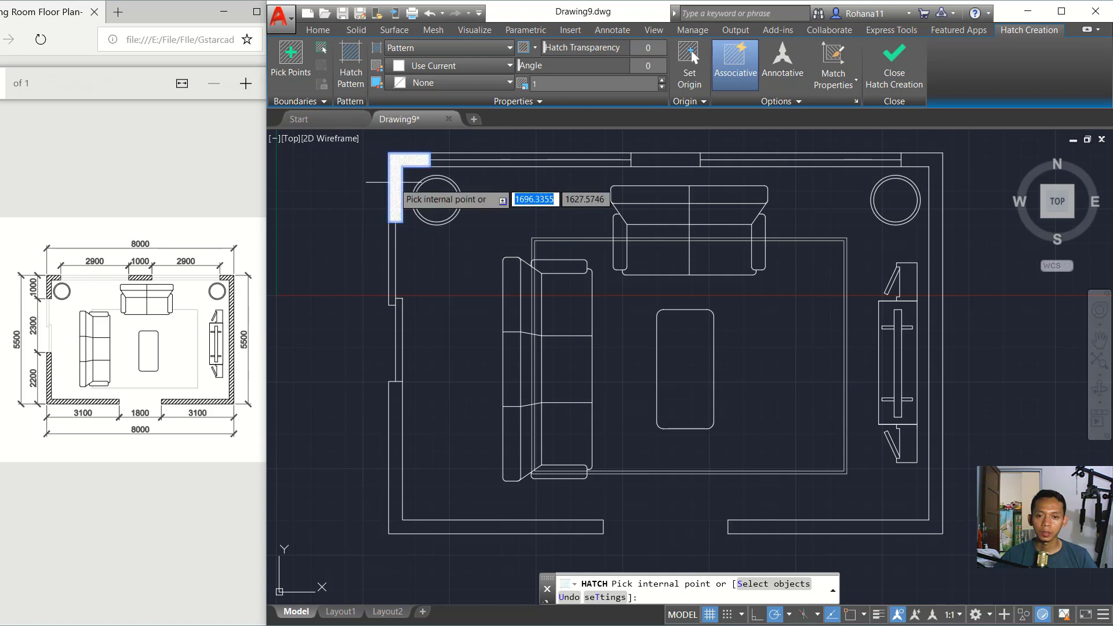
{"action": "left_click", "coordinate": [395, 182]}
{"action": "left_click", "coordinate": [666, 159]}
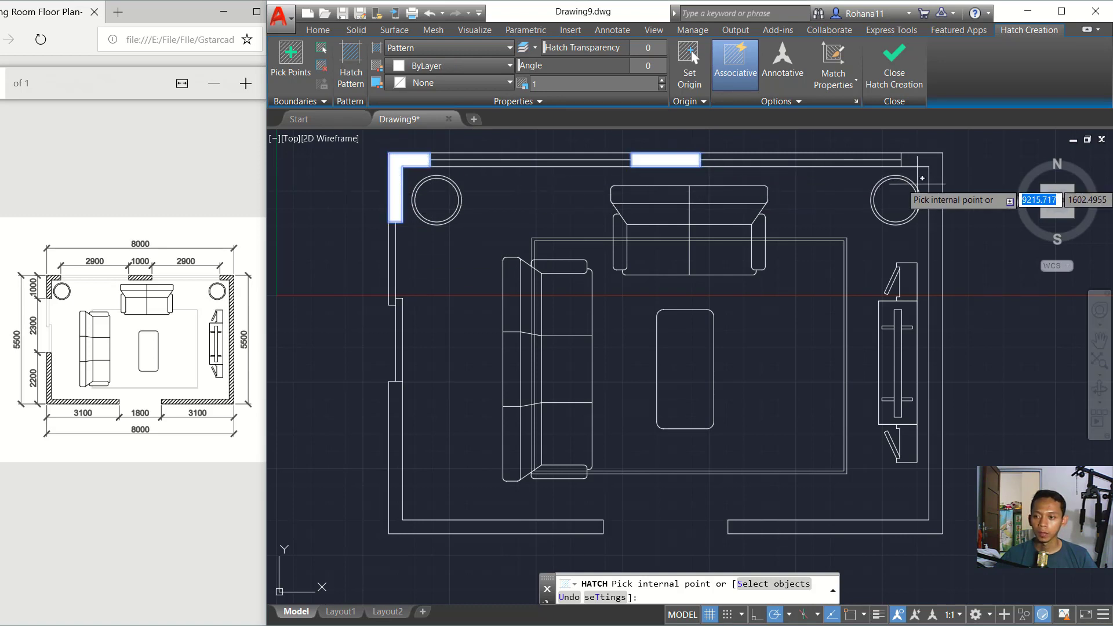
{"action": "left_click", "coordinate": [935, 183]}
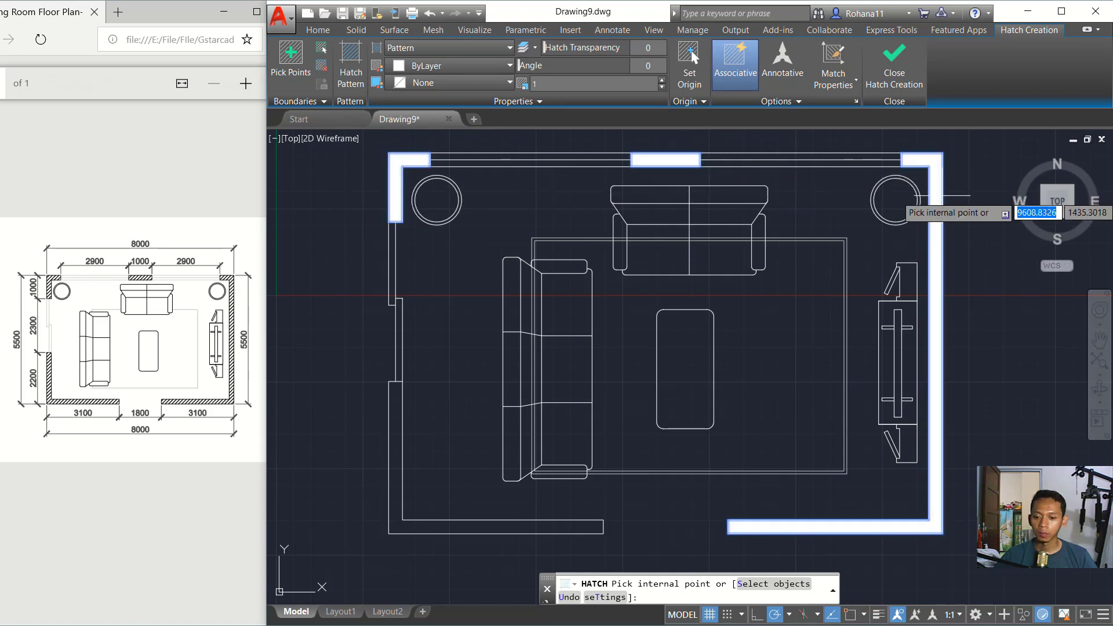
{"action": "left_click", "coordinate": [567, 528]}
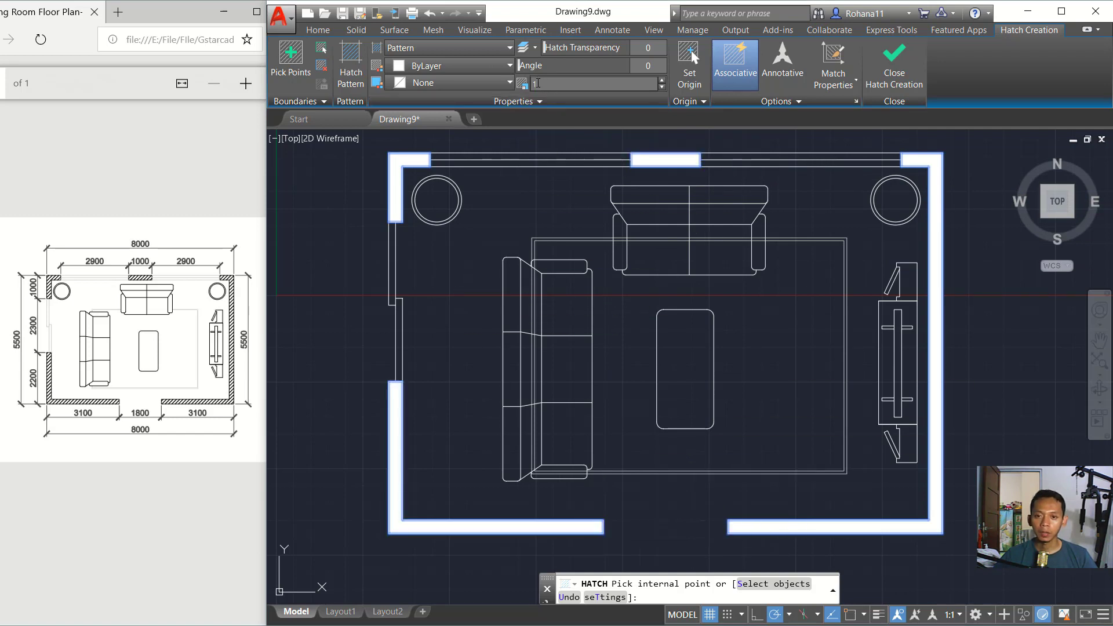
{"action": "type", "text": "5"}
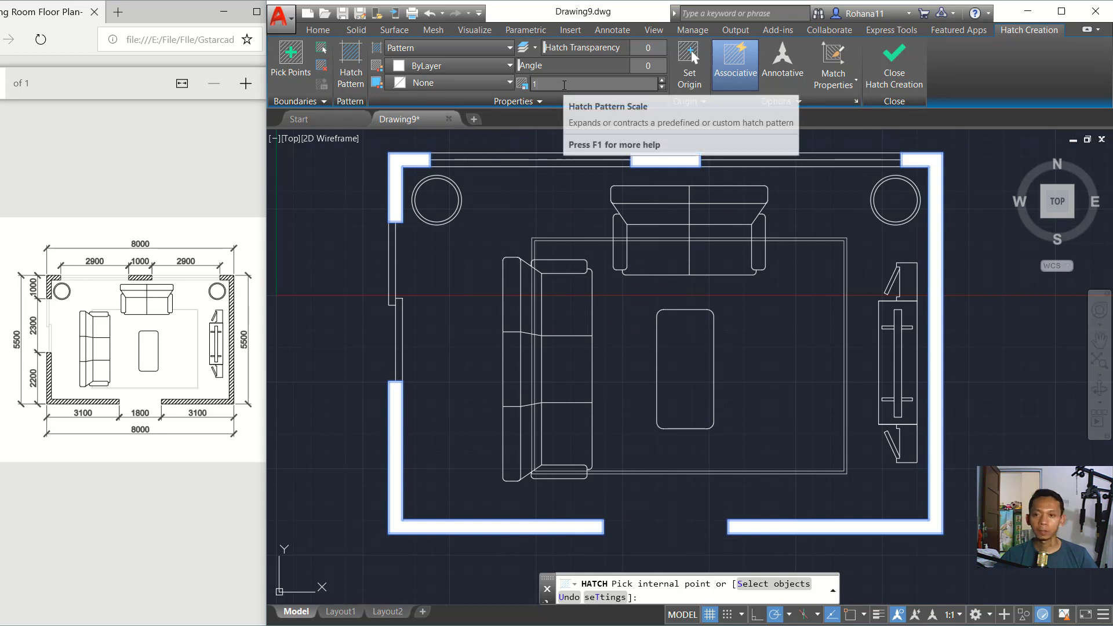
{"action": "left_click", "coordinate": [654, 65]}
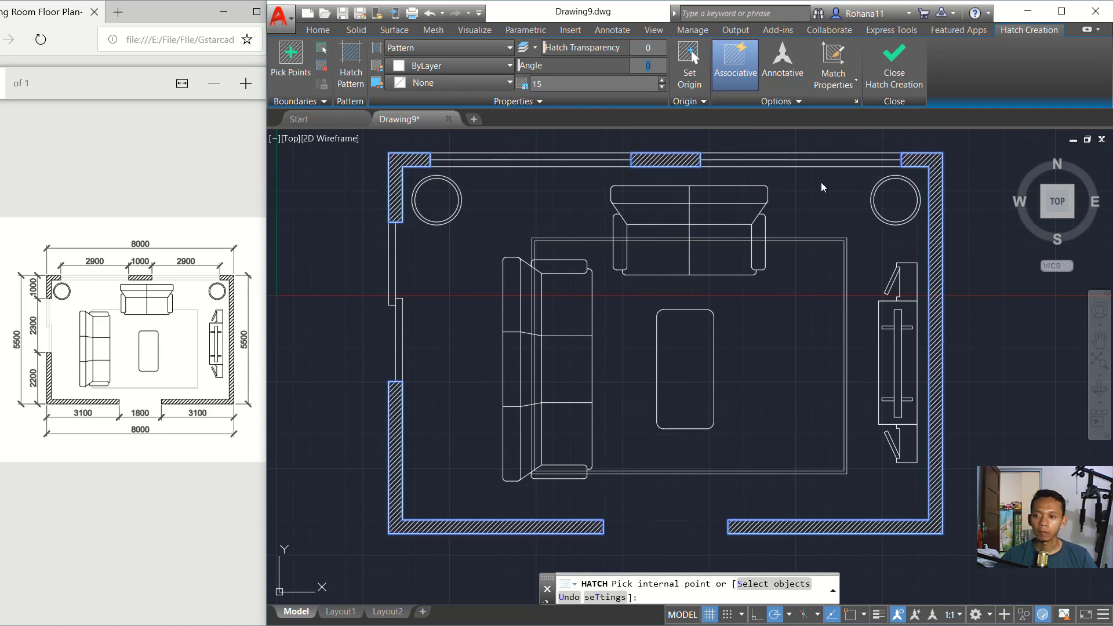
{"action": "left_click", "coordinate": [895, 67]}
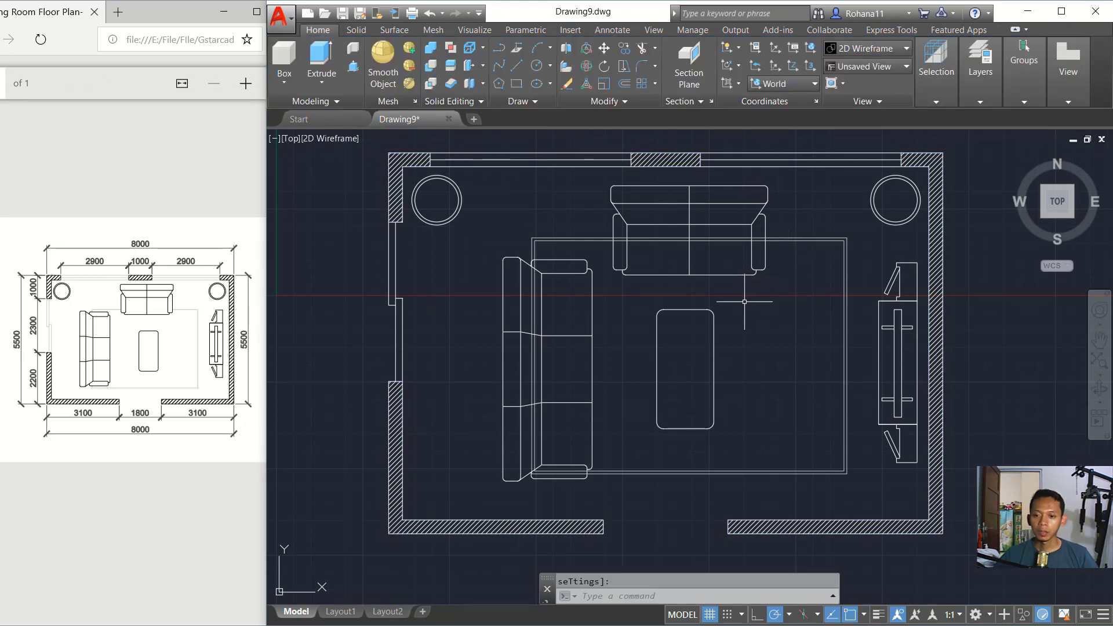
- Draw a four-corner wipeout over the wall lines crossing the top sofa
{"action": "scroll", "coordinate": [633, 238], "scroll_direction": "up", "scroll_amount": 2}
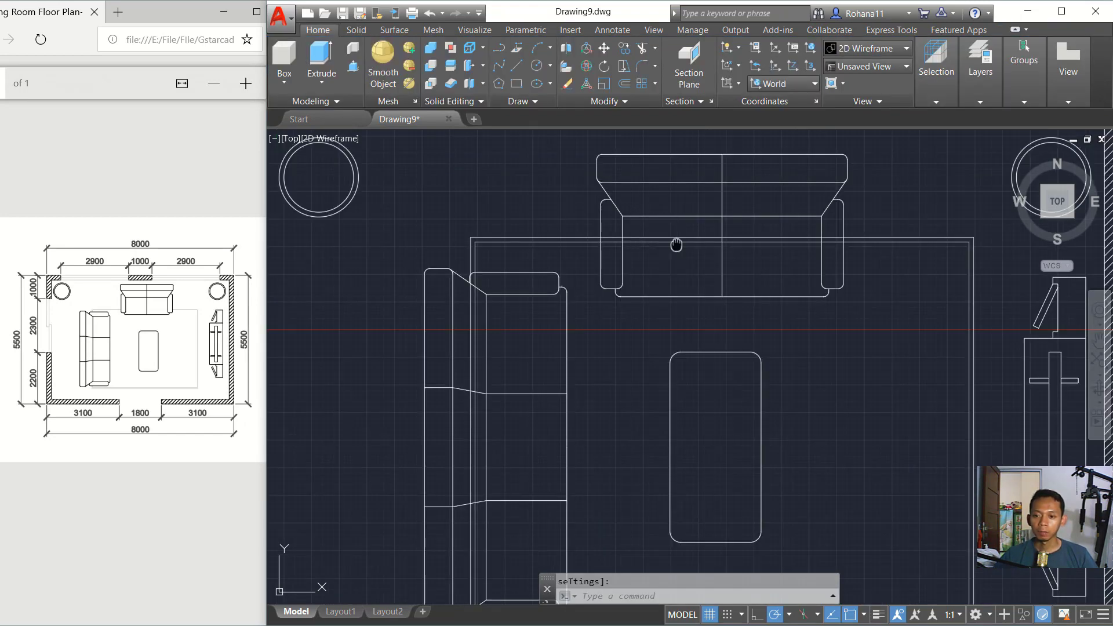
{"action": "middle_click_drag", "start_coordinate": [677, 244], "coordinate": [600, 261]}
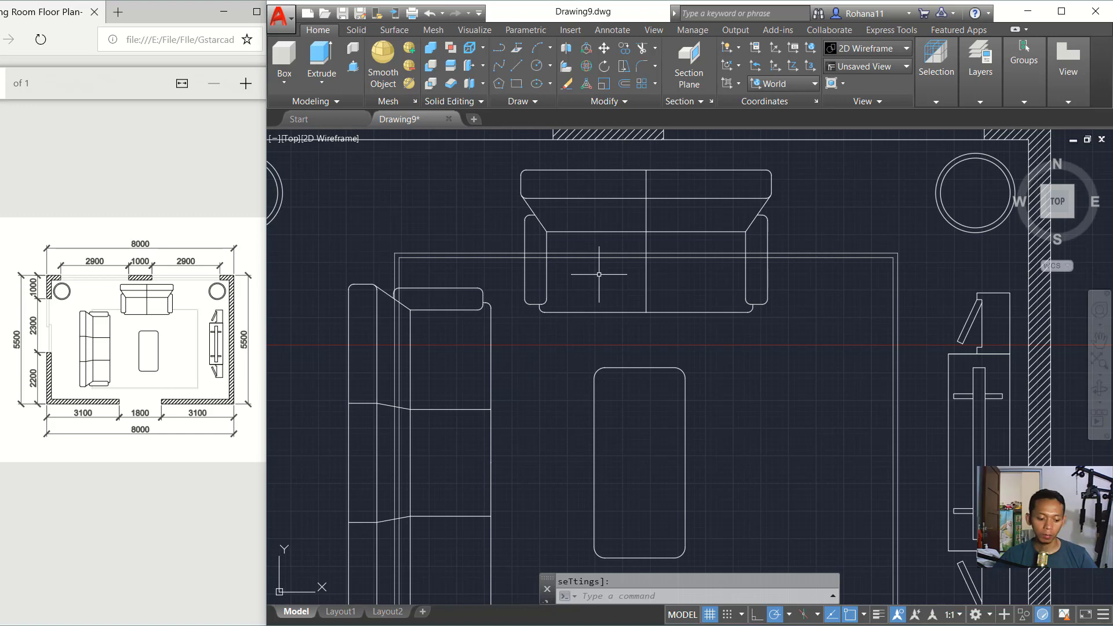
{"action": "type", "text": "Wip"}
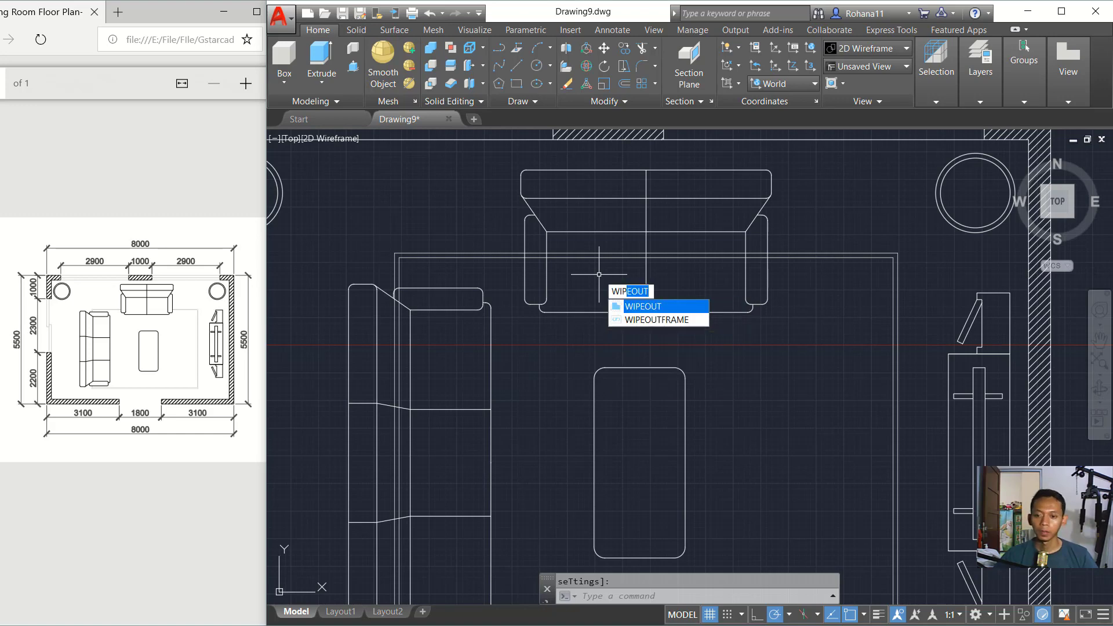
{"action": "key", "text": "Return"}
{"action": "scroll", "coordinate": [522, 252], "scroll_direction": "up", "scroll_amount": 5}
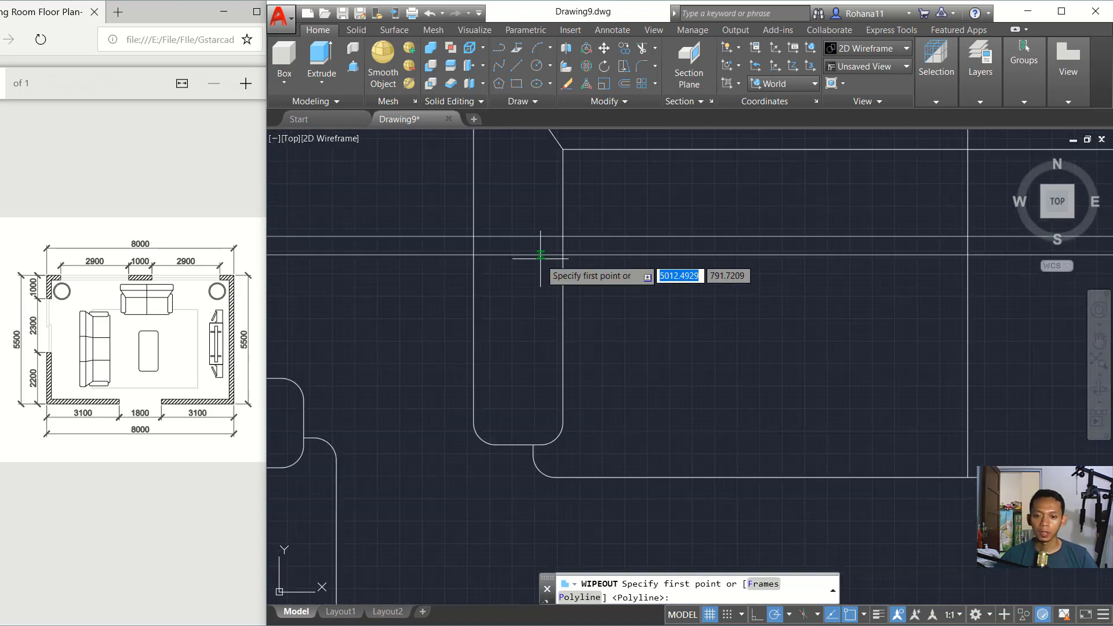
{"action": "left_click", "coordinate": [474, 219]}
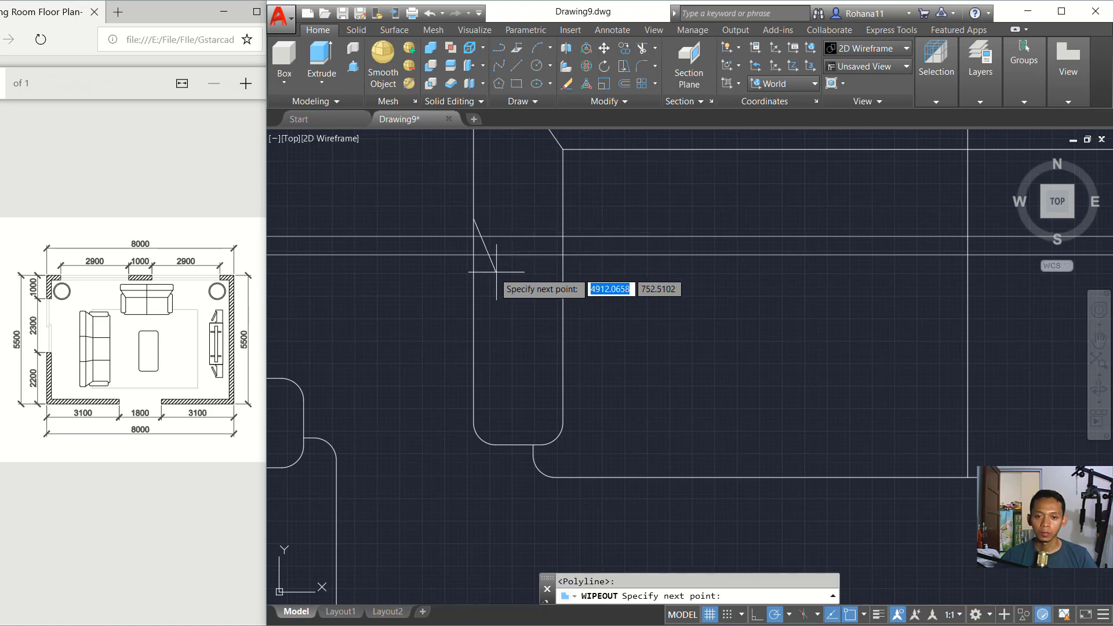
{"action": "left_click", "coordinate": [474, 271]}
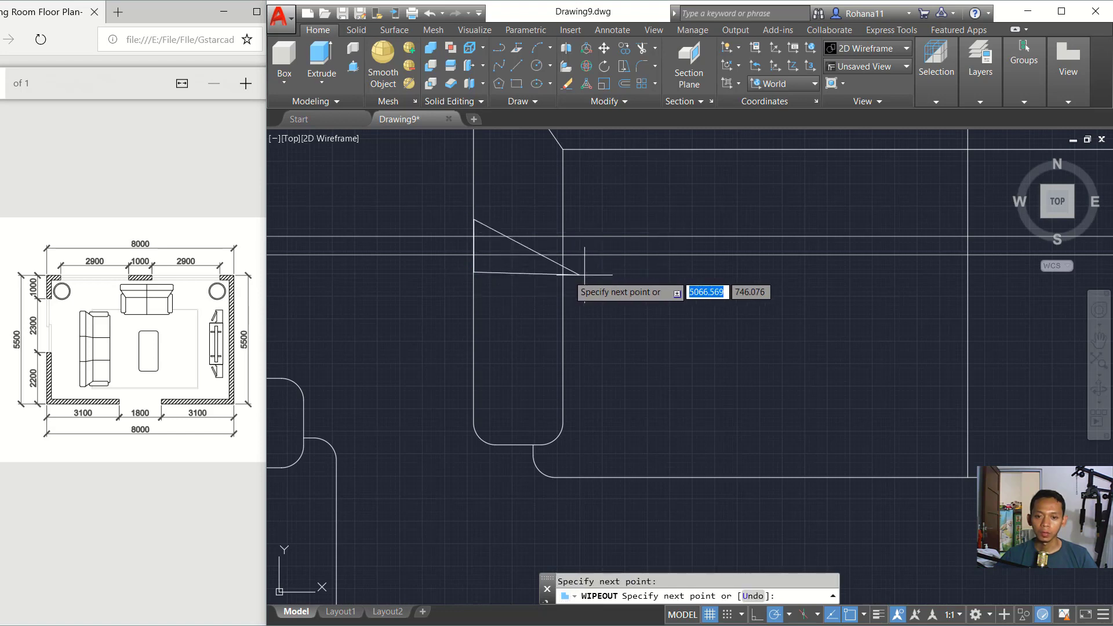
{"action": "mouse_move", "coordinate": [566, 273]}
{"action": "middle_mouse_down"}
{"action": "mouse_move", "coordinate": [698, 288]}
{"action": "mouse_move", "coordinate": [528, 297]}
{"action": "middle_mouse_up"}
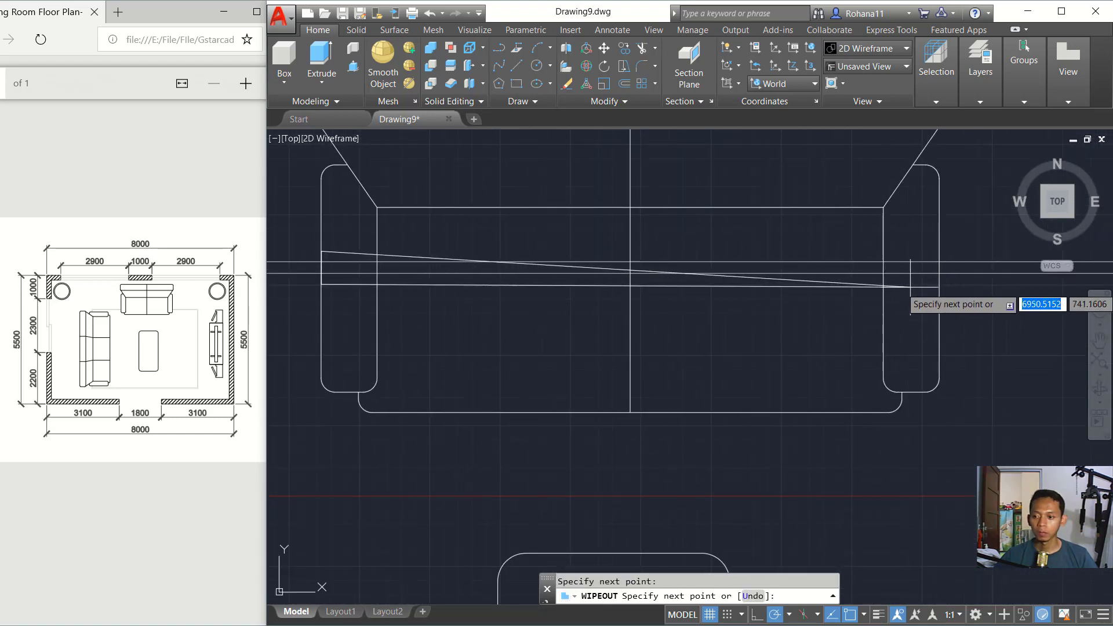
{"action": "left_click", "coordinate": [938, 285]}
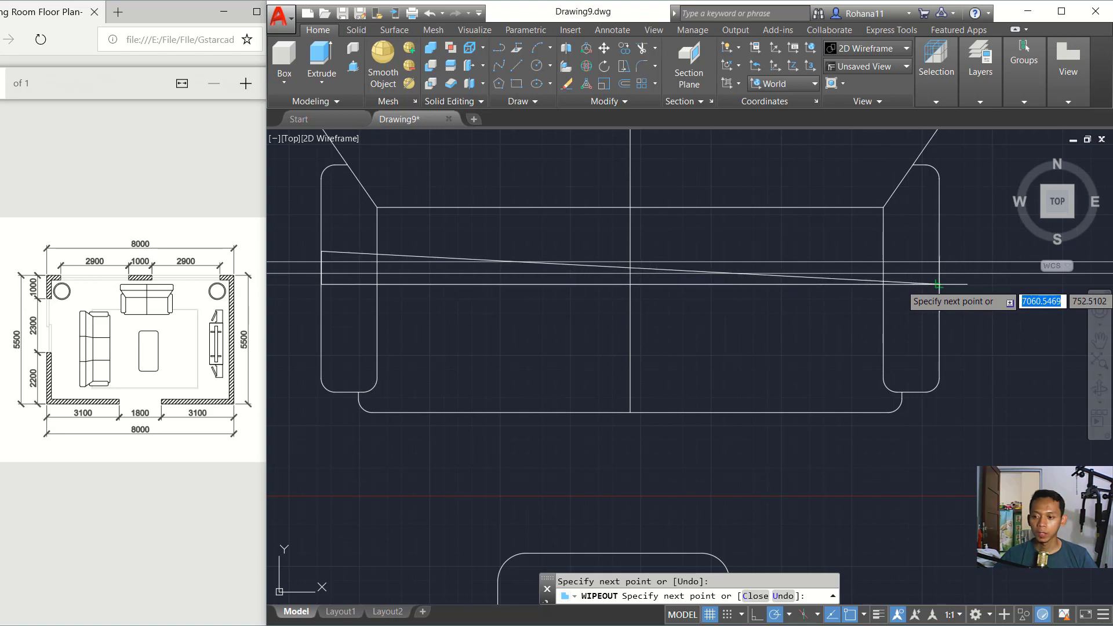
{"action": "left_click", "coordinate": [939, 250]}
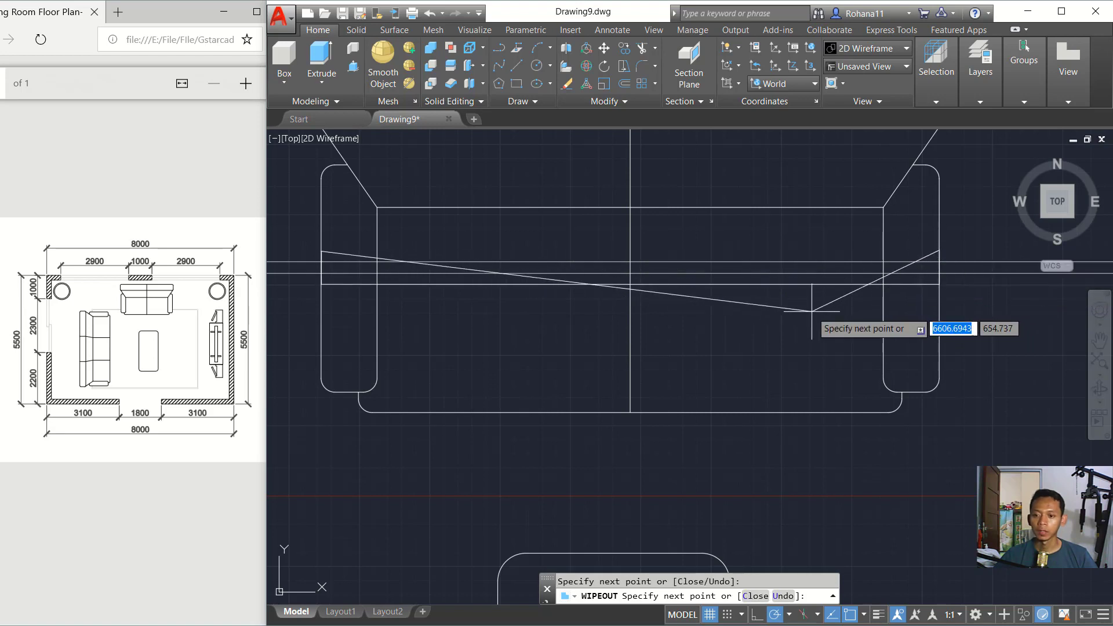
{"action": "key", "text": "Return"}
{"action": "scroll", "coordinate": [732, 330], "scroll_direction": "down", "scroll_amount": 1}
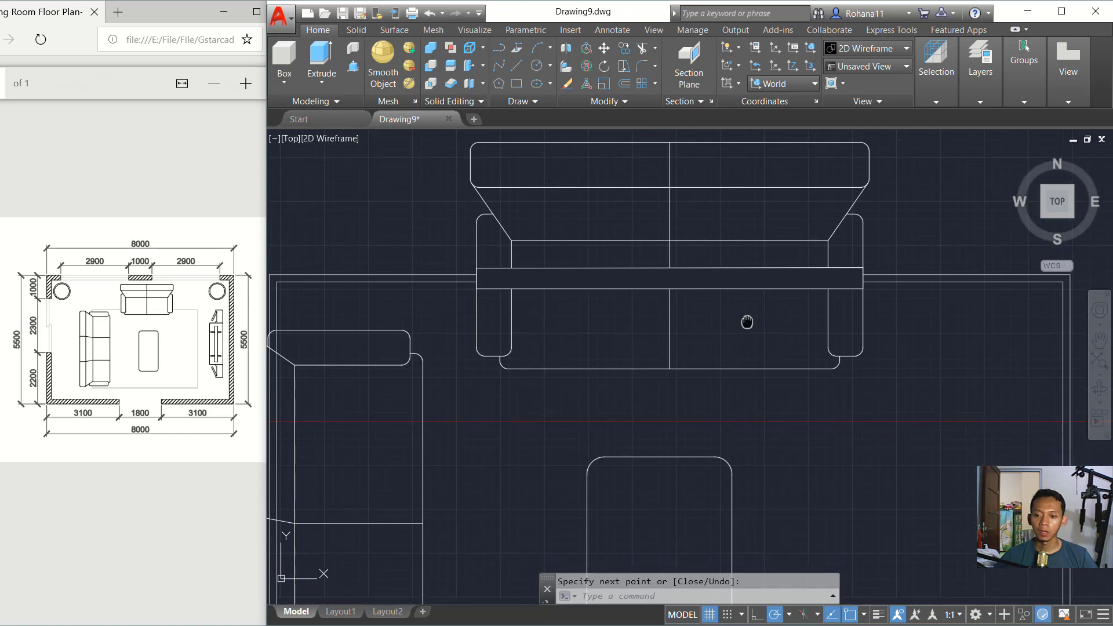
{"action": "type", "text": "W"}
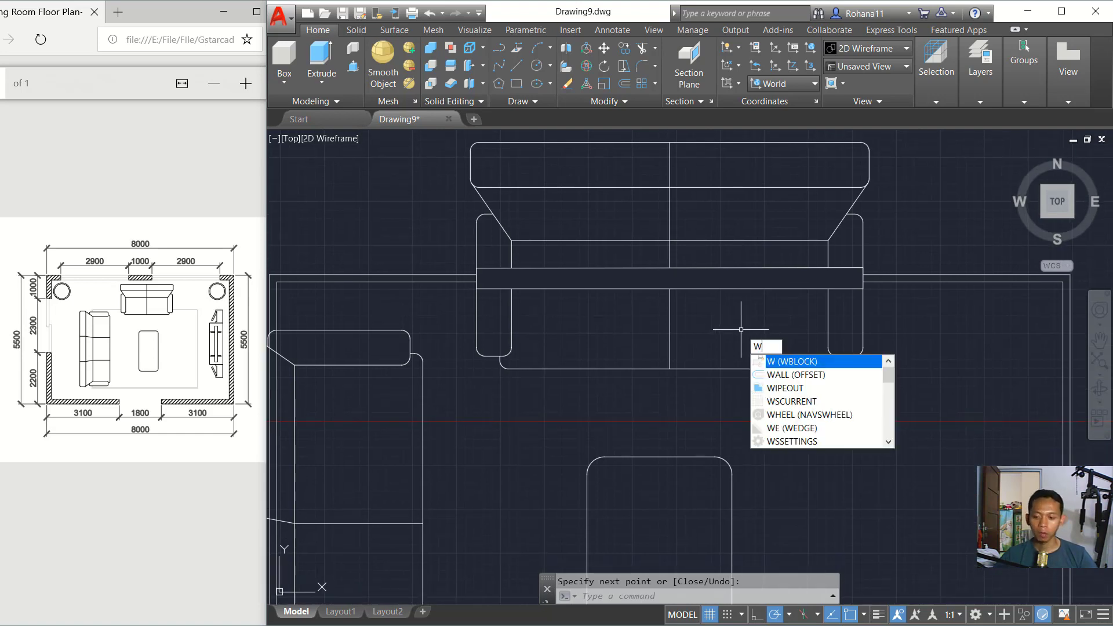
{"action": "type", "text": "I"}
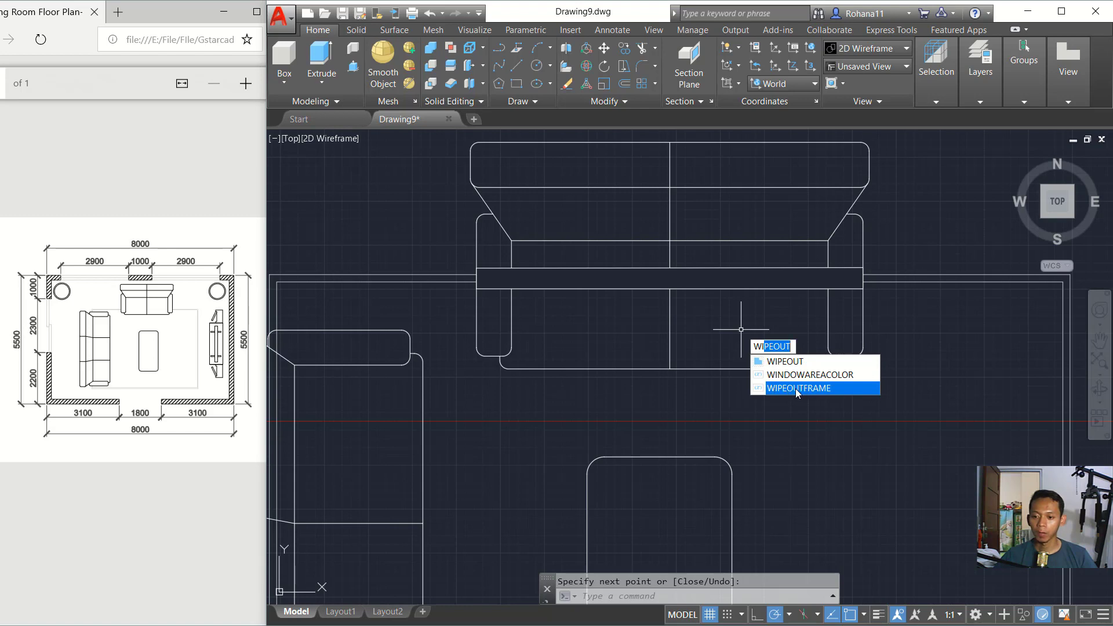
- Set WIPEOUTFRAME to 0 and bring the top sofa in front of its mask
{"action": "left_click", "coordinate": [796, 388]}
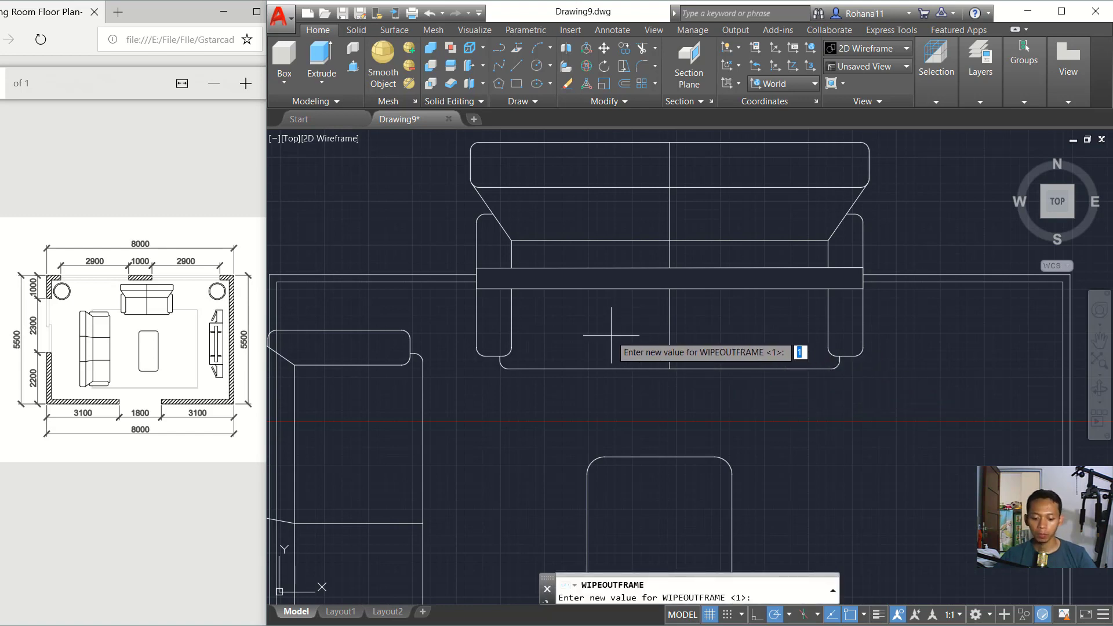
{"action": "key", "text": "Return"}
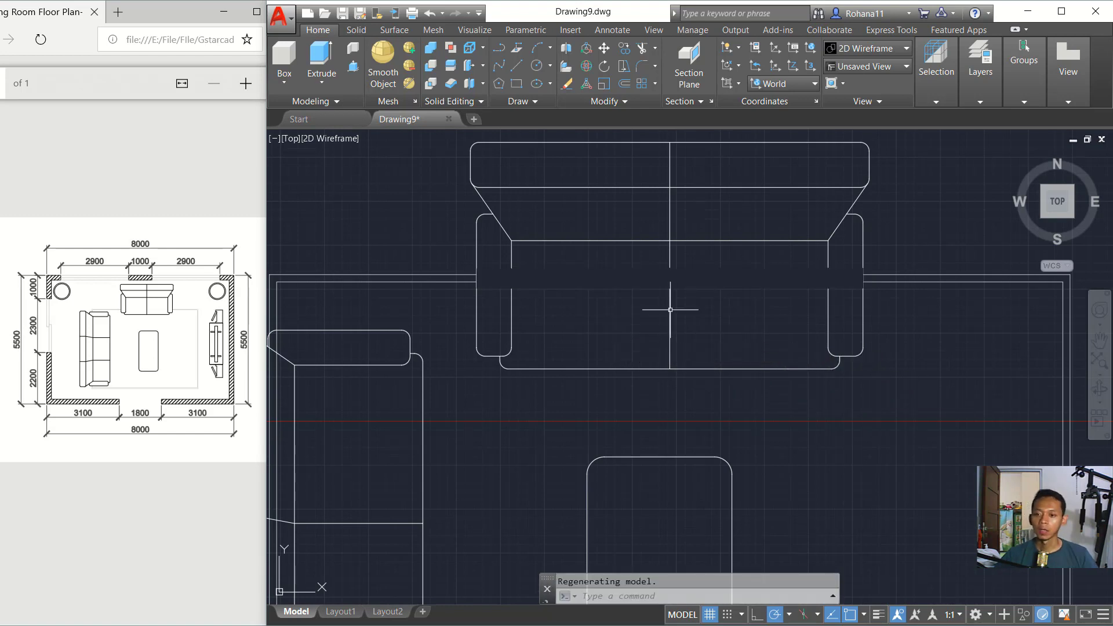
{"action": "left_click", "coordinate": [885, 172]}
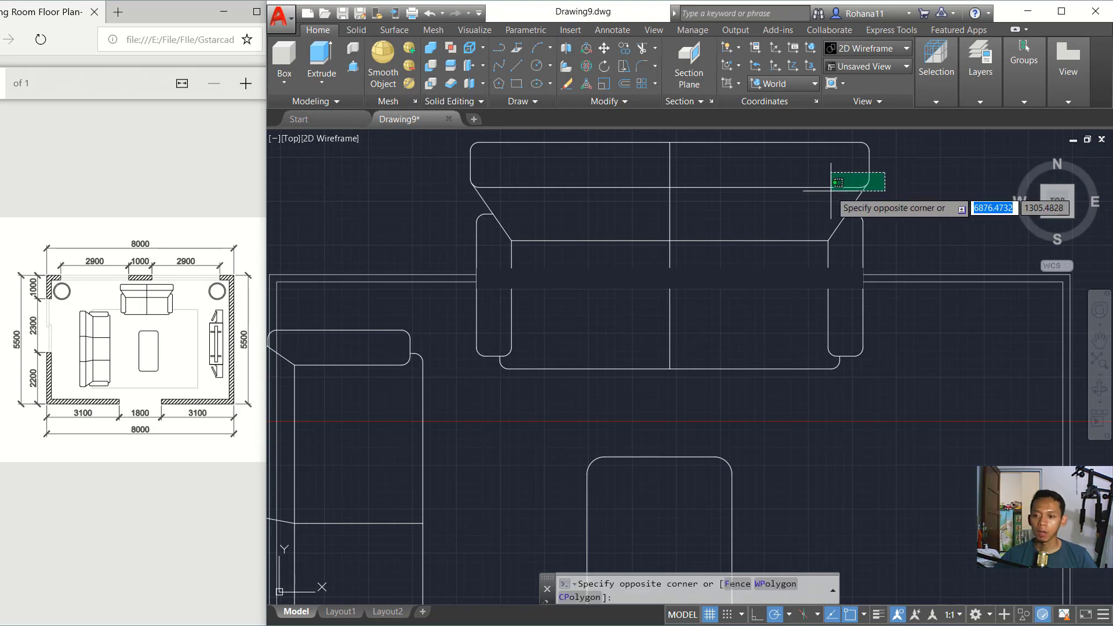
{"action": "left_click", "coordinate": [833, 191]}
{"action": "right_click", "coordinate": [737, 174]}
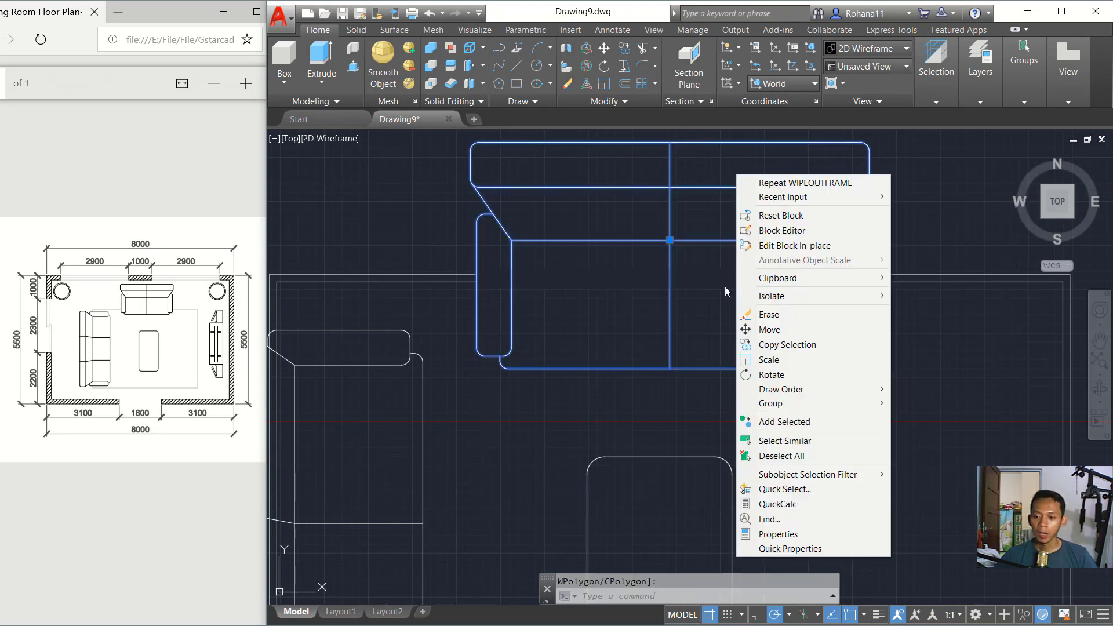
{"action": "mouse_move", "coordinate": [781, 390]}
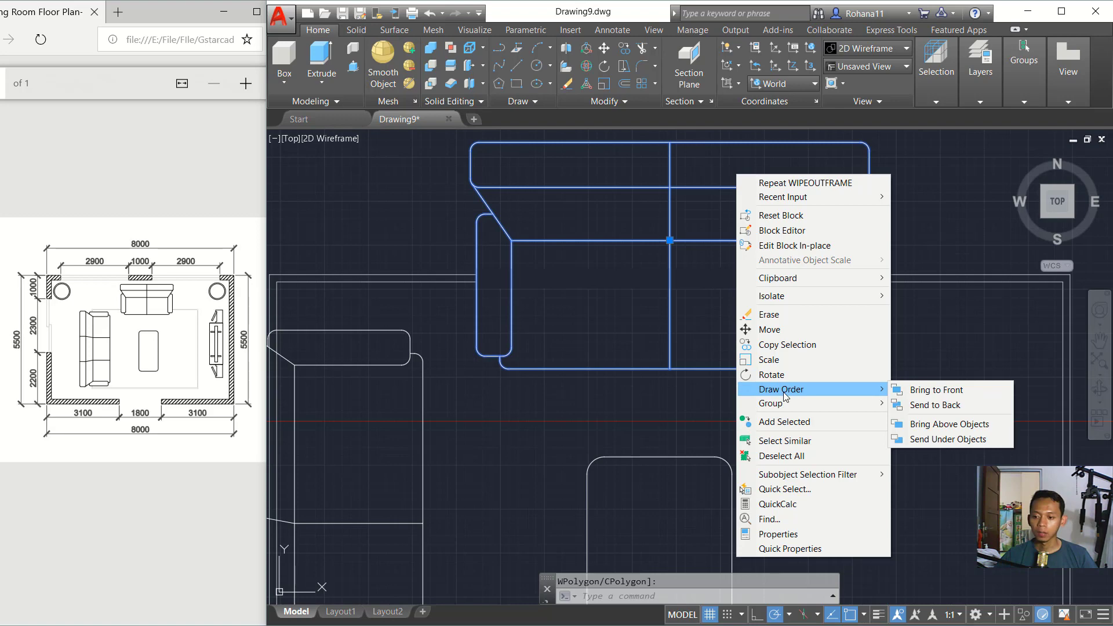
{"action": "left_click", "coordinate": [956, 389]}
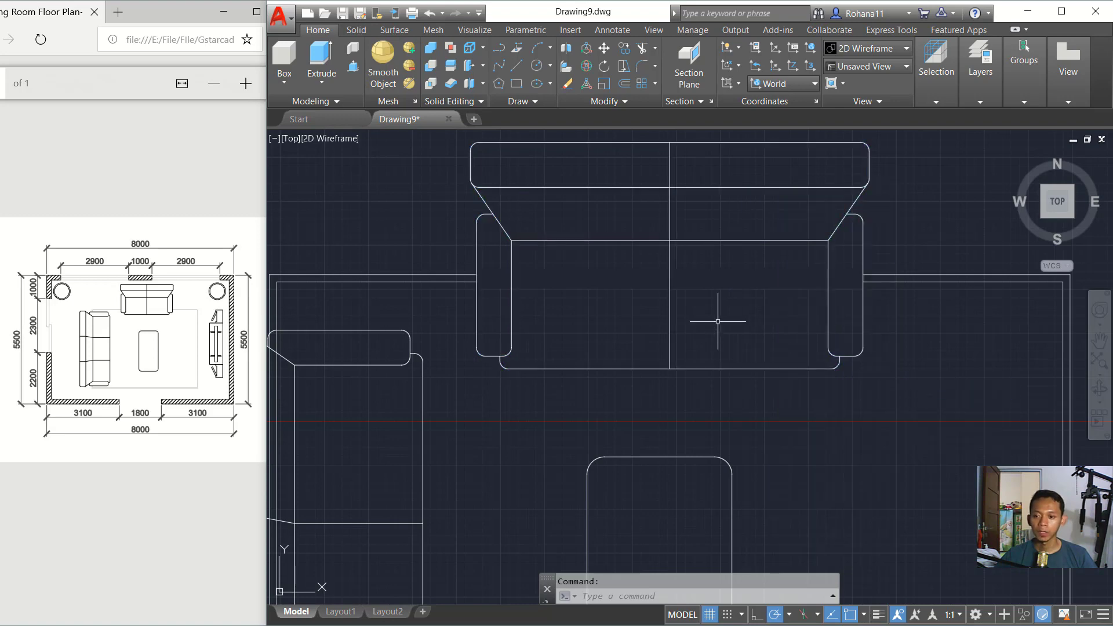
- Start a new wipeout and zoom in on the left sofa
{"action": "scroll", "coordinate": [721, 319], "scroll_direction": "down", "scroll_amount": 3}
{"action": "scroll", "coordinate": [634, 368], "scroll_direction": "up", "scroll_amount": 1}
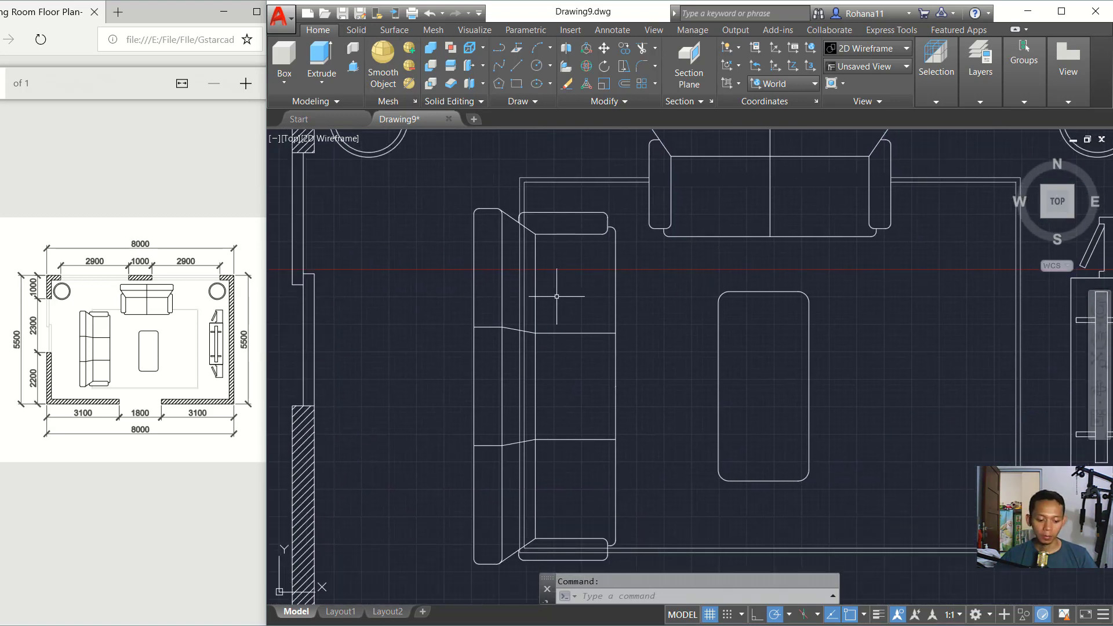
{"action": "type", "text": "wip"}
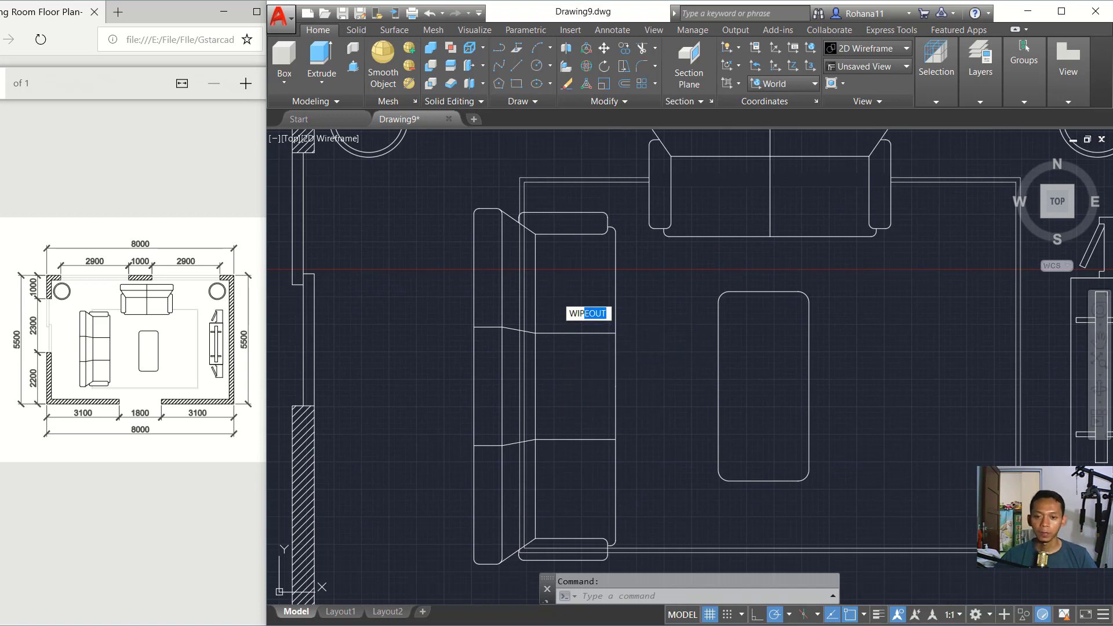
{"action": "key", "text": "Return"}
{"action": "scroll", "coordinate": [524, 208], "scroll_direction": "up", "scroll_amount": 3}
{"action": "scroll", "coordinate": [545, 203], "scroll_direction": "up", "scroll_amount": 2}
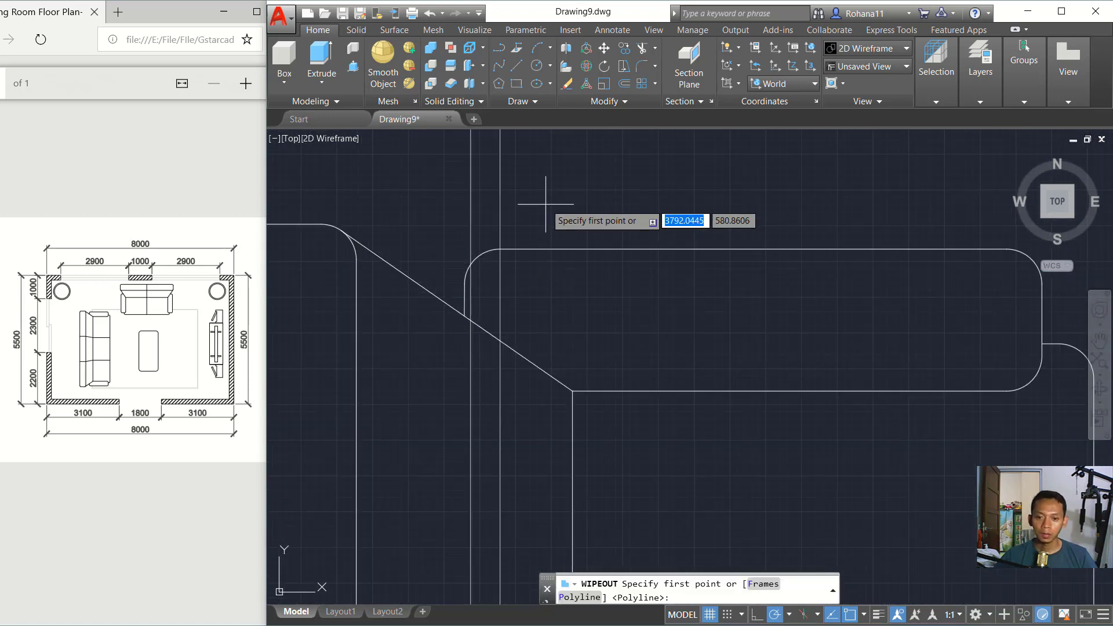
- Start the wipeout outline around the left sofa with its first two corners
{"action": "left_click", "coordinate": [533, 249]}
{"action": "left_click", "coordinate": [457, 271]}
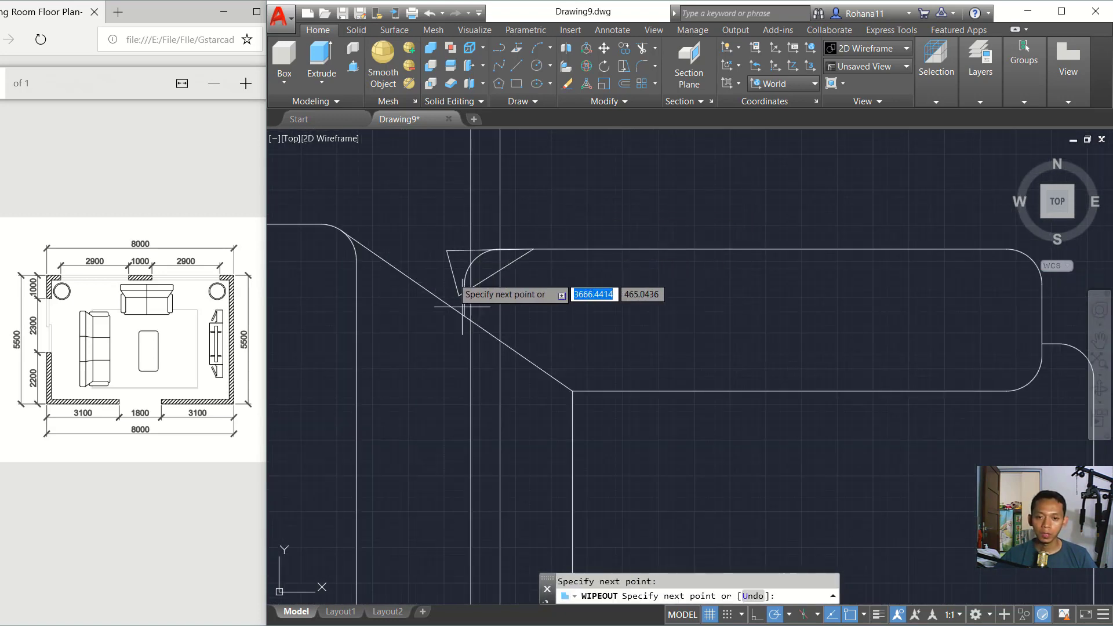
{"action": "scroll", "coordinate": [458, 272], "scroll_direction": "down", "scroll_amount": 3}
{"action": "middle_click_drag", "start_coordinate": [517, 452], "coordinate": [510, 192]}
{"action": "scroll", "coordinate": [473, 534], "scroll_direction": "up", "scroll_amount": 2}
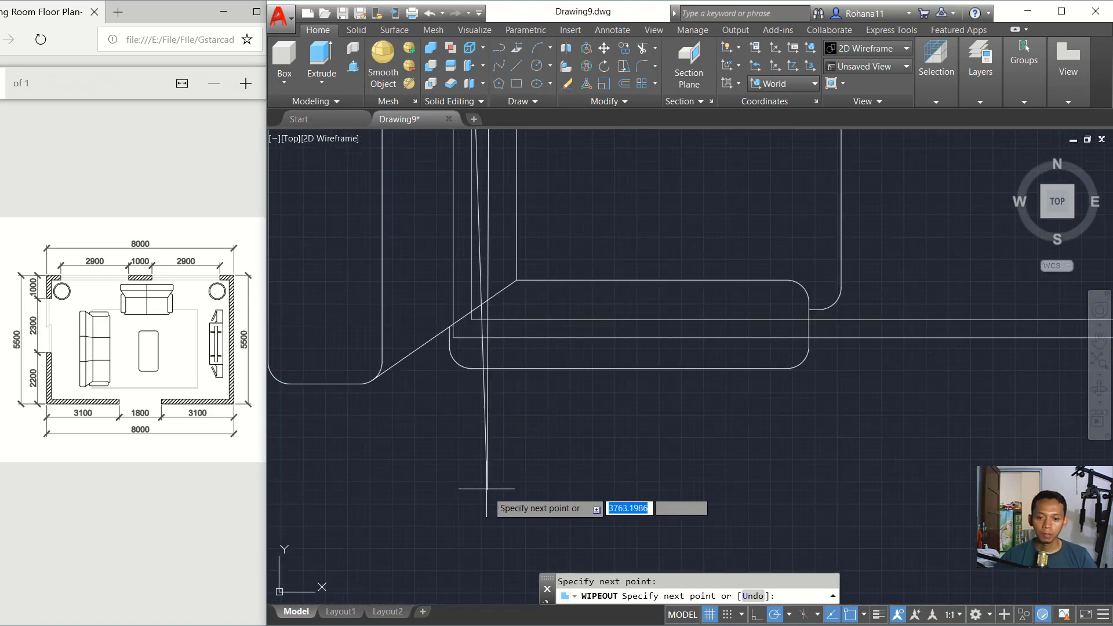
{"action": "scroll", "coordinate": [484, 497], "scroll_direction": "up", "scroll_amount": 2}
{"action": "scroll", "coordinate": [444, 327], "scroll_direction": "up", "scroll_amount": 2}
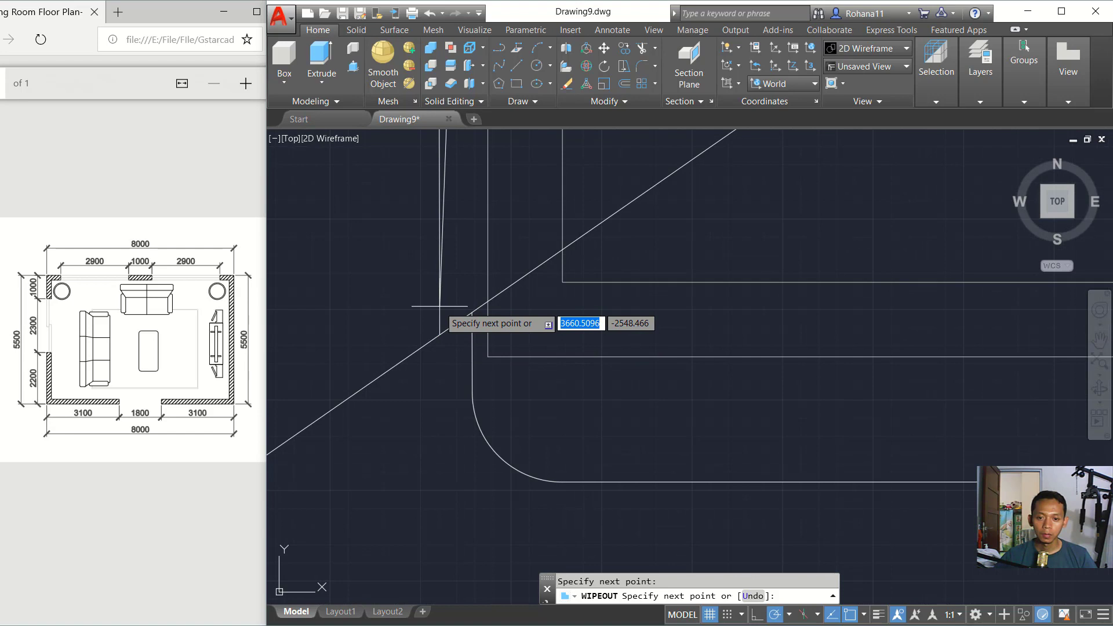
{"action": "scroll", "coordinate": [442, 303], "scroll_direction": "down", "scroll_amount": 2}
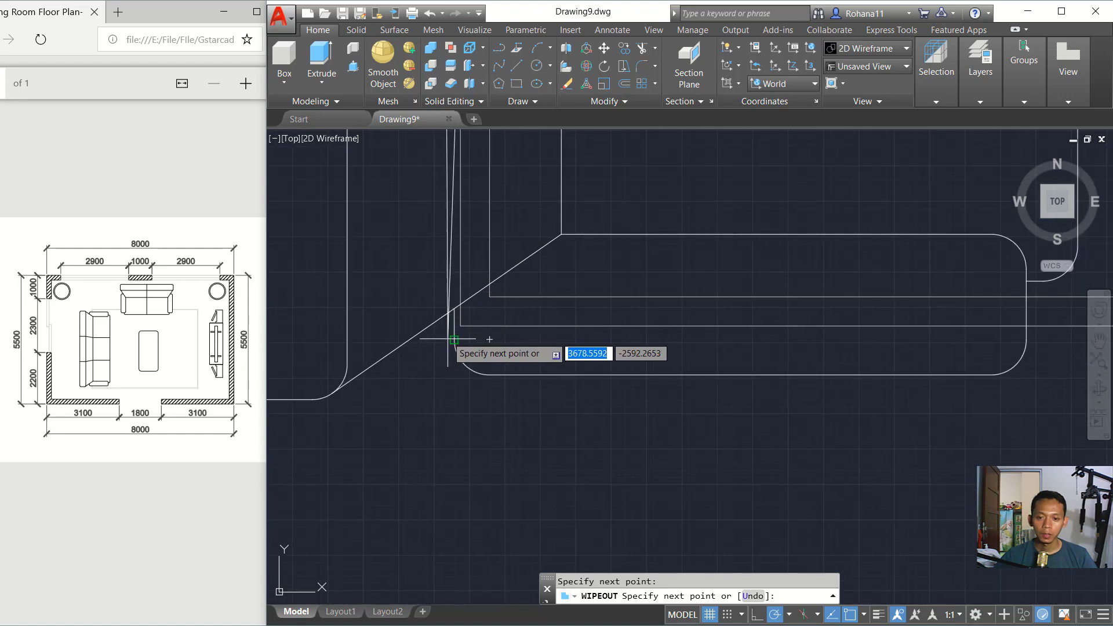
- Add the remaining corners and close the wipeout under the left sofa
{"action": "left_click", "coordinate": [436, 340]}
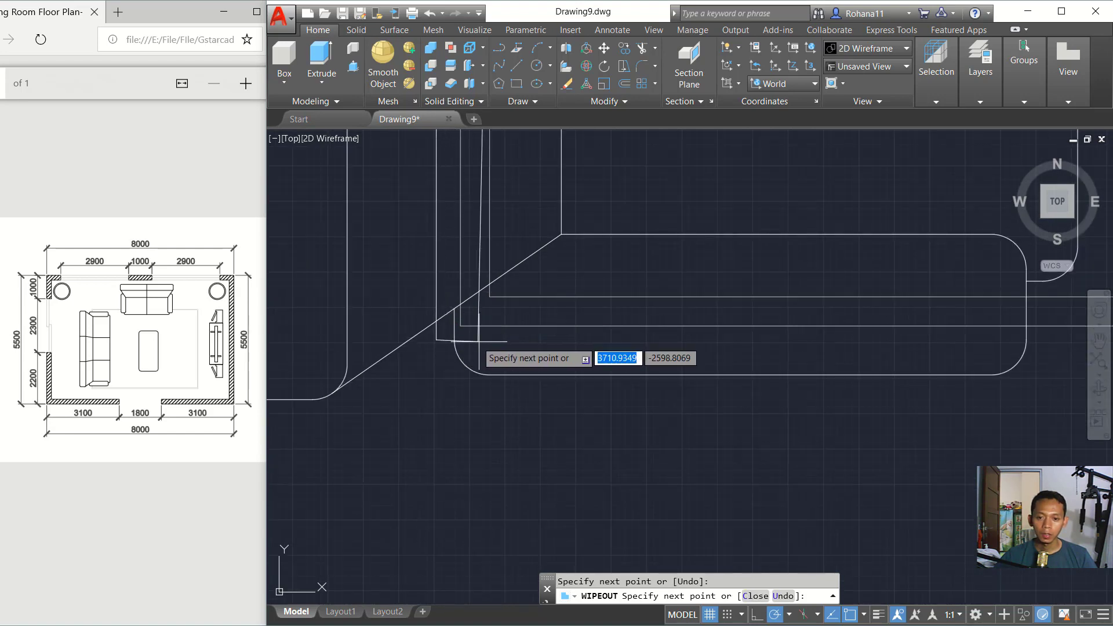
{"action": "scroll", "coordinate": [722, 347], "scroll_direction": "down", "scroll_amount": 2}
{"action": "scroll", "coordinate": [723, 348], "scroll_direction": "down", "scroll_amount": 2}
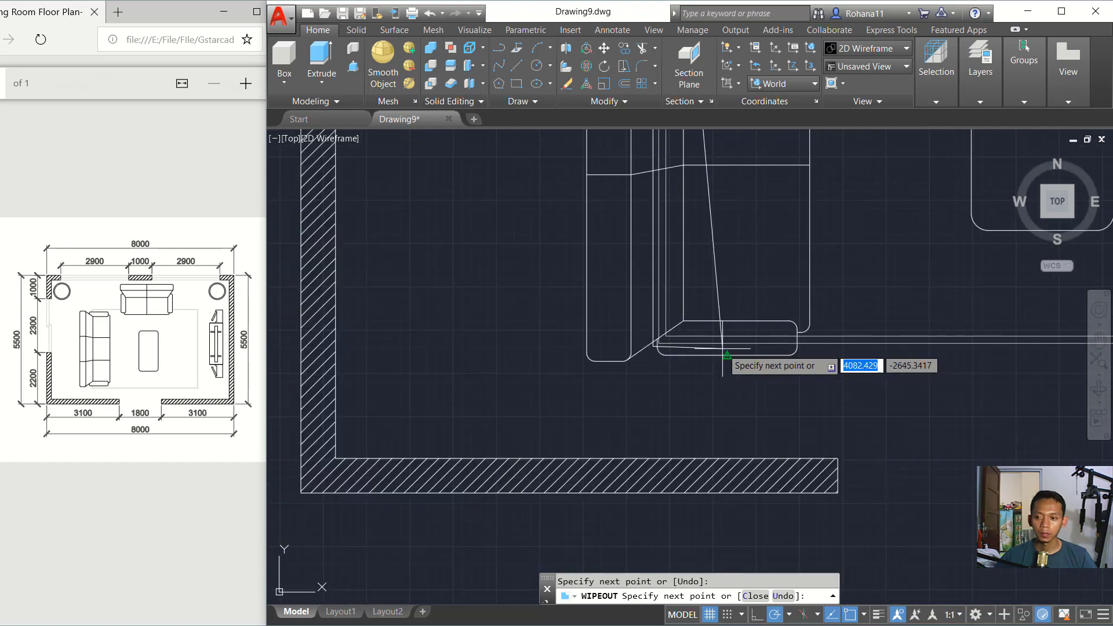
{"action": "middle_click_drag", "start_coordinate": [722, 361], "coordinate": [701, 376]}
{"action": "scroll", "coordinate": [658, 358], "scroll_direction": "up", "scroll_amount": 3}
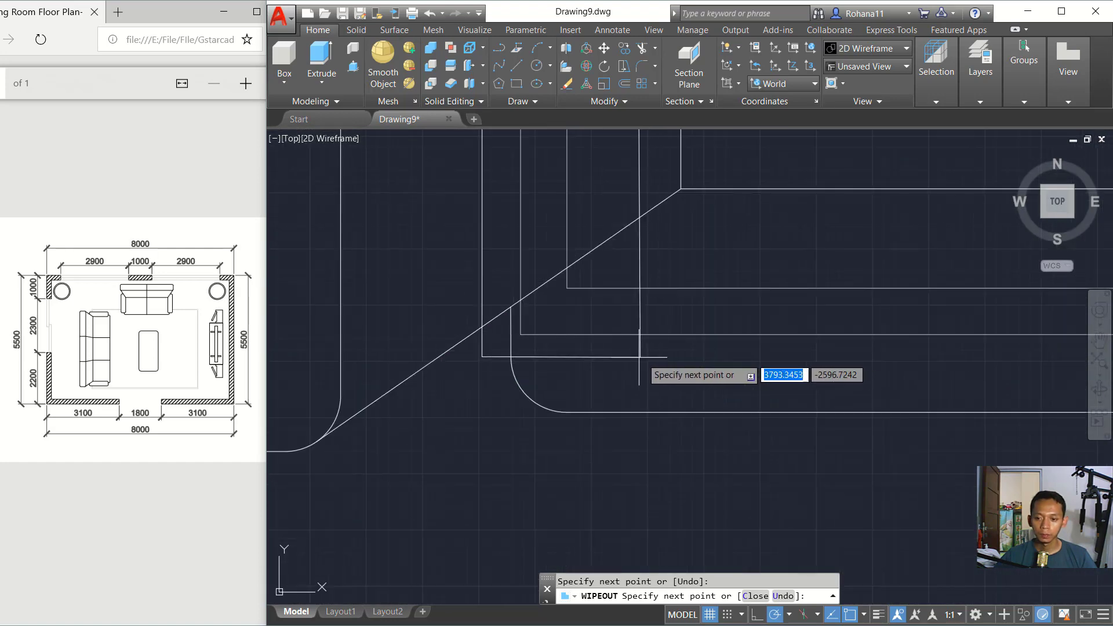
{"action": "left_click", "coordinate": [625, 346]}
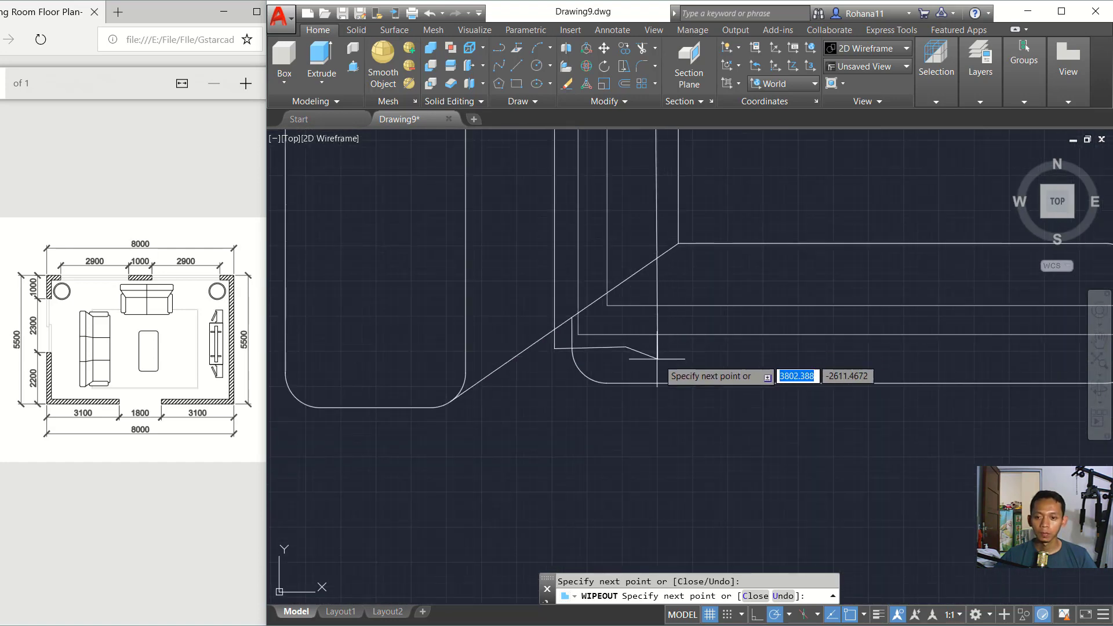
{"action": "key", "text": "Return"}
{"action": "scroll", "coordinate": [721, 323], "scroll_direction": "down", "scroll_amount": 2}
{"action": "middle_click_drag", "start_coordinate": [782, 299], "coordinate": [645, 434]}
{"action": "scroll", "coordinate": [644, 434], "scroll_direction": "down", "scroll_amount": 2}
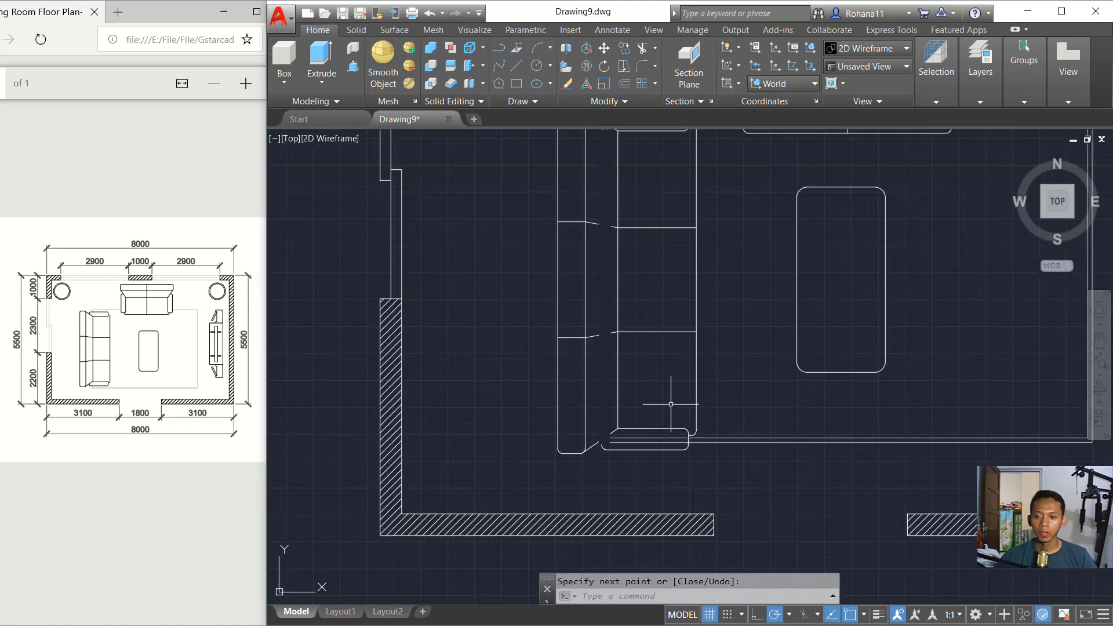
{"action": "scroll", "coordinate": [665, 393], "scroll_direction": "down", "scroll_amount": 2}
{"action": "middle_click_drag", "start_coordinate": [683, 380], "coordinate": [646, 398]}
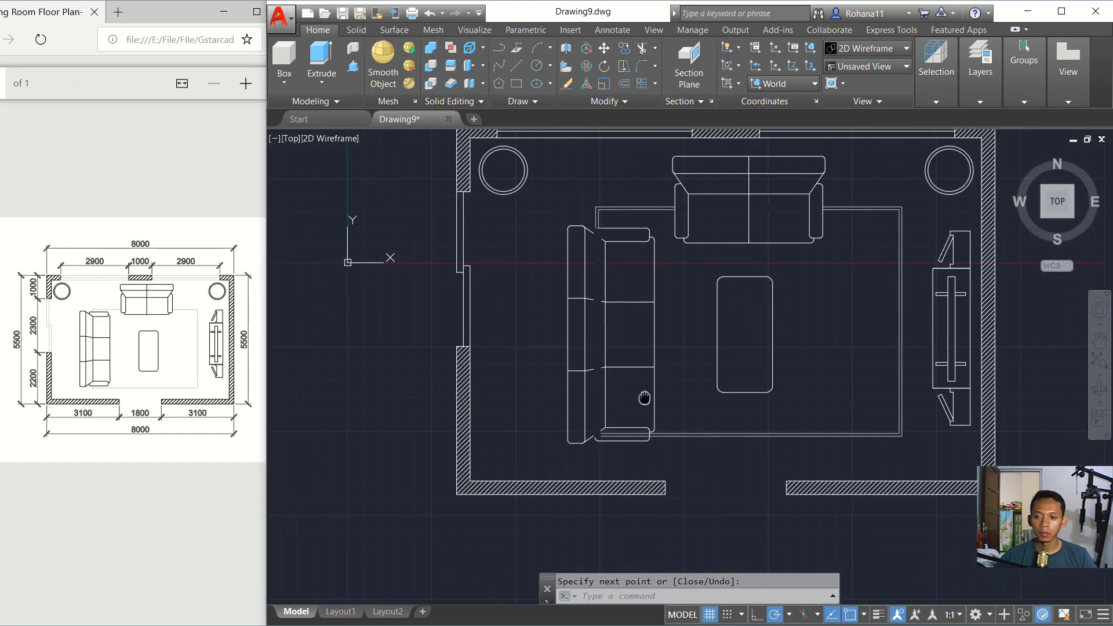
- Bring the left sofa to the front of its wipeout mask via Draw Order
{"action": "left_click", "coordinate": [684, 308]}
{"action": "left_click", "coordinate": [637, 340]}
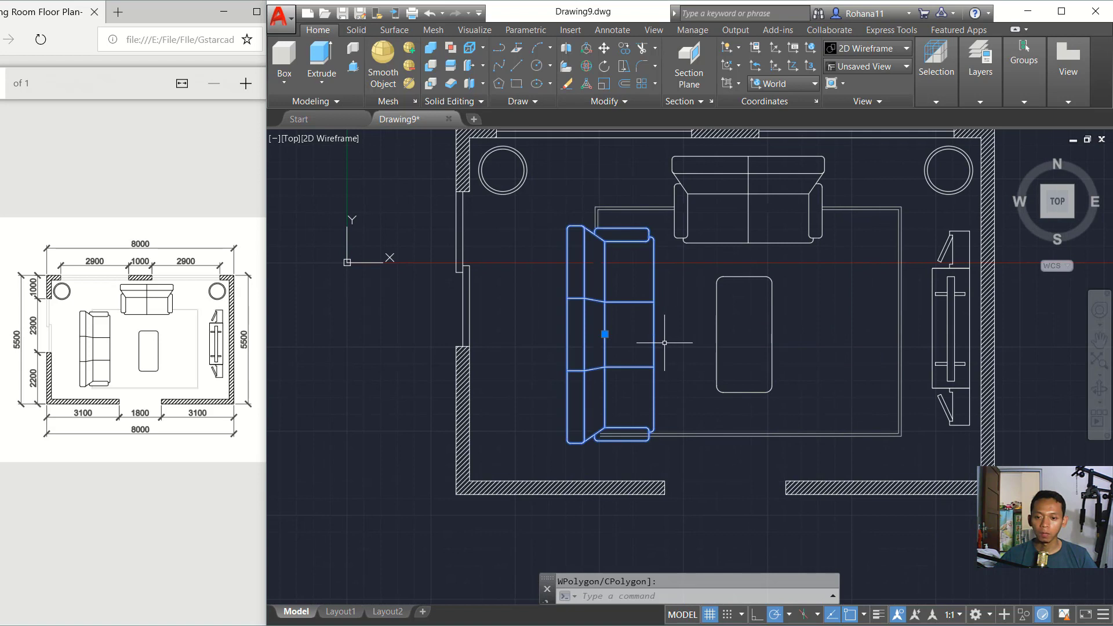
{"action": "right_click", "coordinate": [632, 332]}
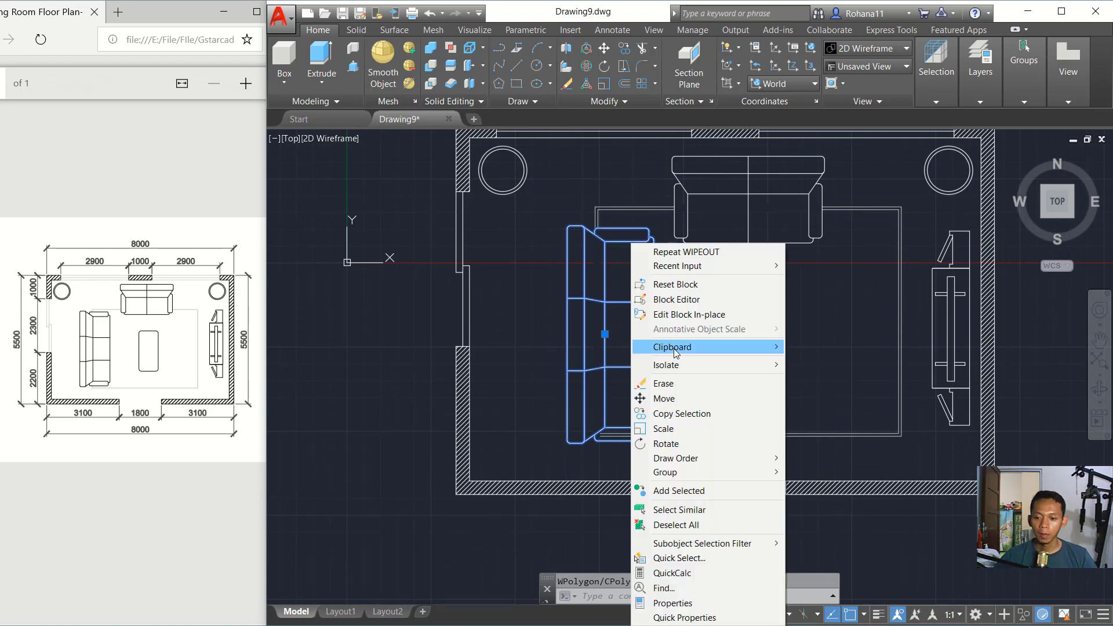
{"action": "mouse_move", "coordinate": [676, 458]}
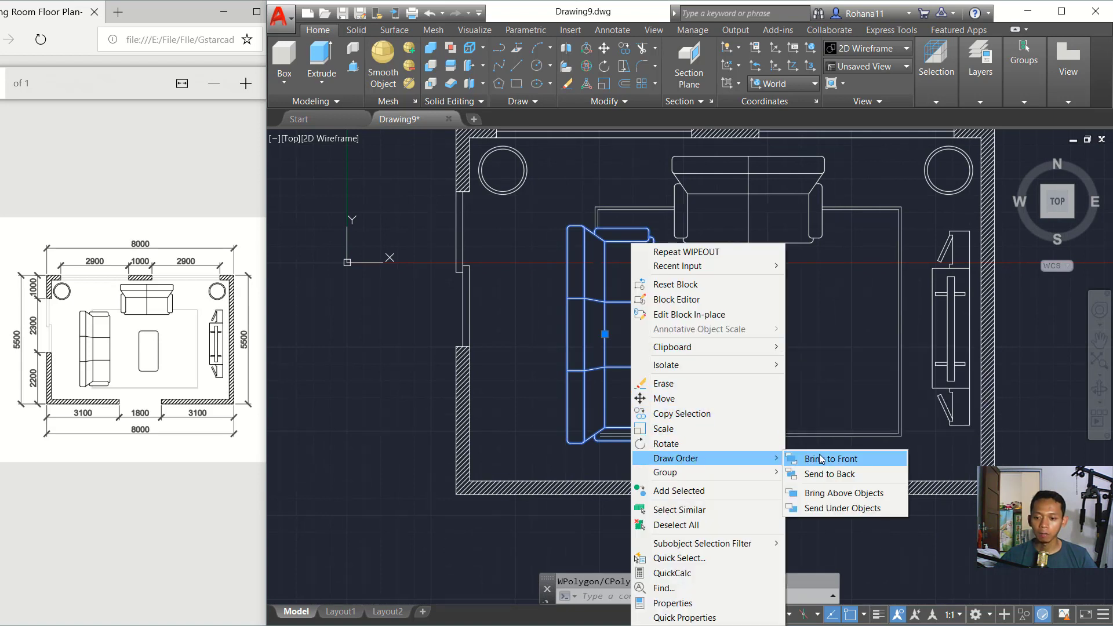
{"action": "left_click", "coordinate": [818, 459]}
- Move the left sofa slightly upward with MOVE, then recentre the floor plan
{"action": "type", "text": "m"}
{"action": "key", "text": "Return"}
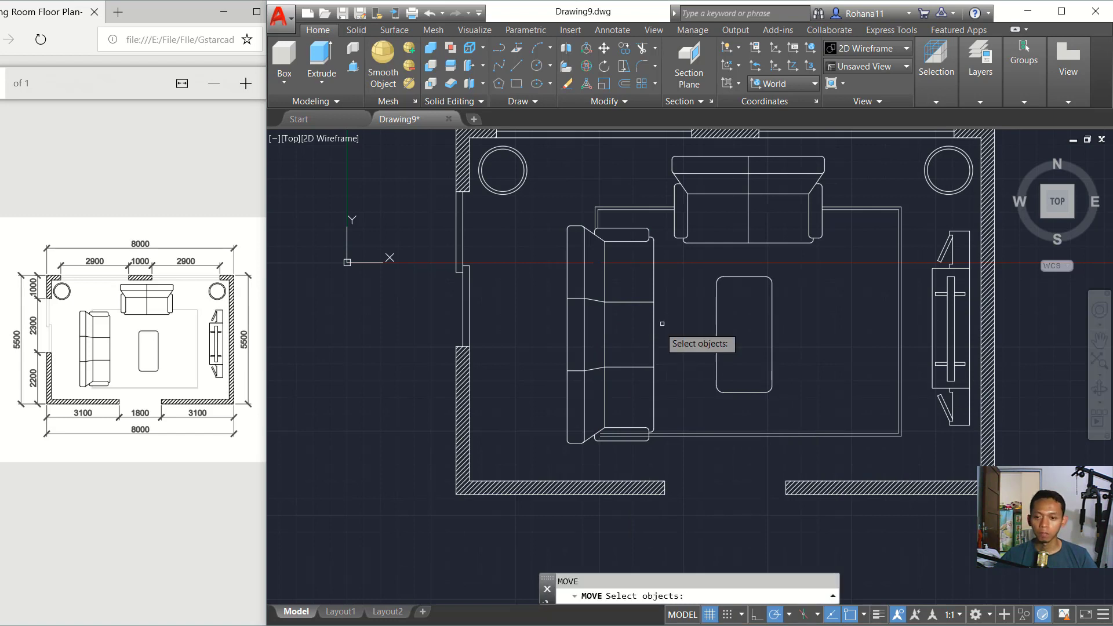
{"action": "left_click", "coordinate": [674, 282]}
{"action": "left_click", "coordinate": [607, 293]}
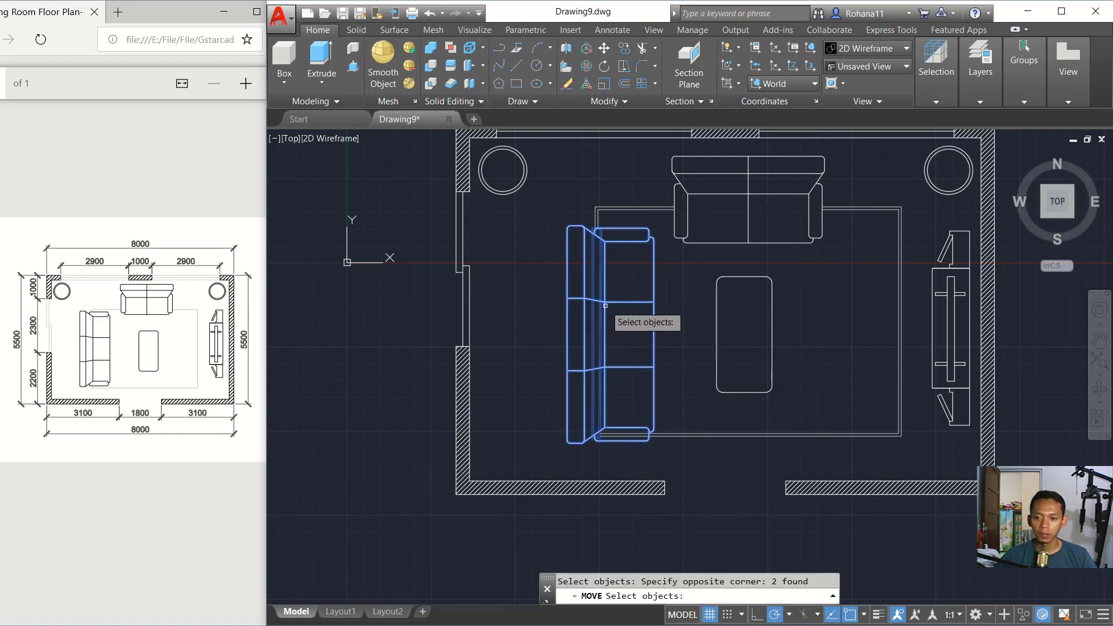
{"action": "key", "text": "Return"}
{"action": "left_click", "coordinate": [515, 328]}
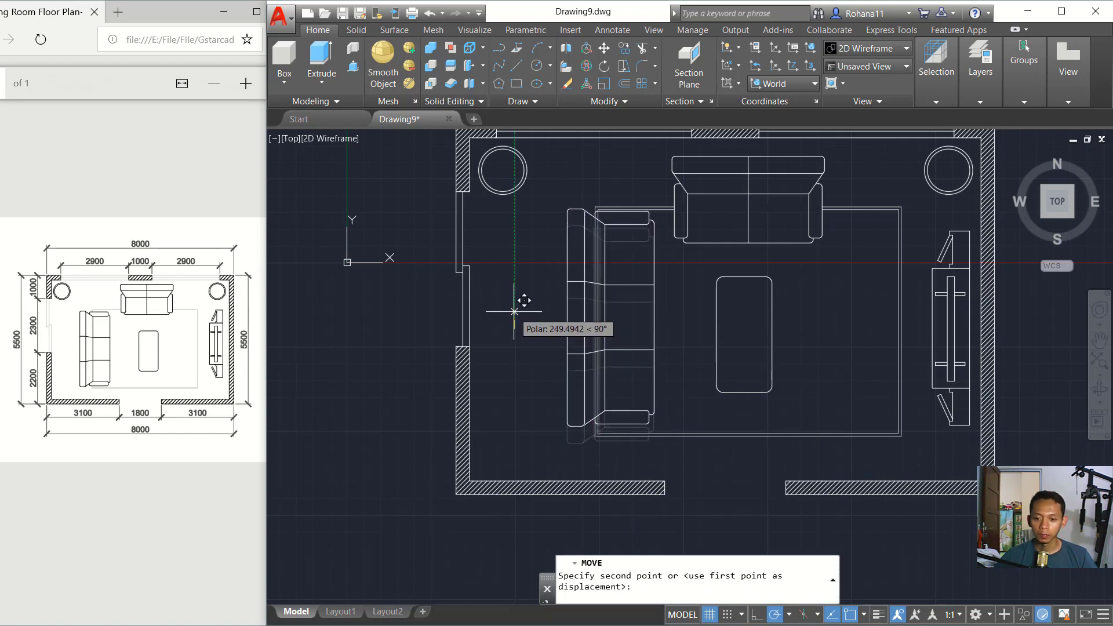
{"action": "left_click", "coordinate": [515, 312]}
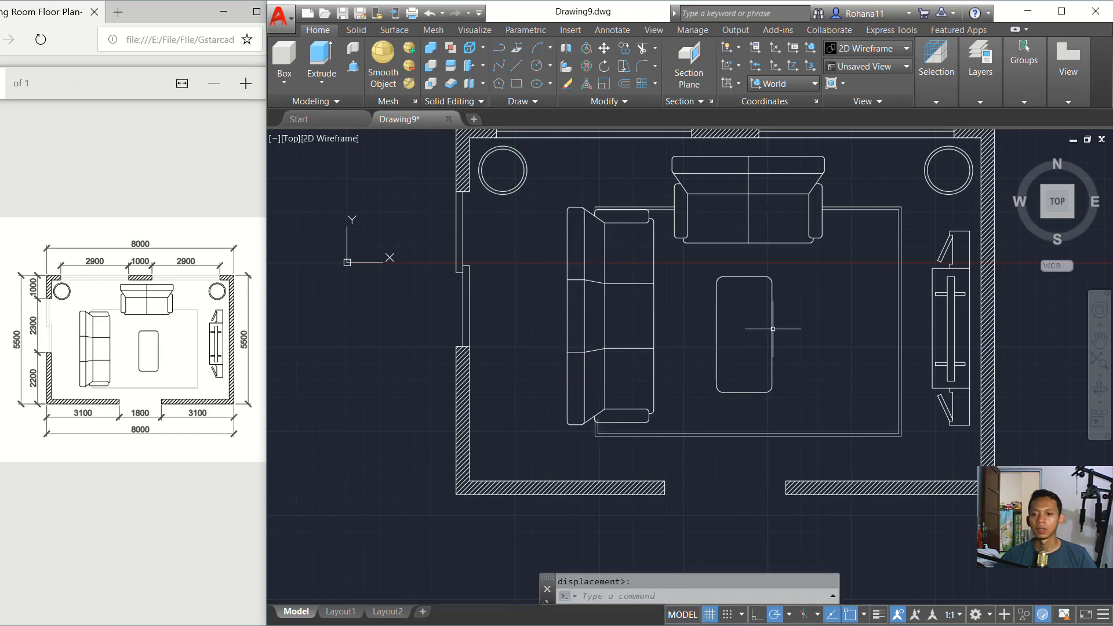
{"action": "scroll", "coordinate": [773, 328], "scroll_direction": "down", "scroll_amount": 2}
{"action": "mouse_move", "coordinate": [738, 306]}
{"action": "middle_mouse_down"}
{"action": "mouse_move", "coordinate": [687, 288]}
{"action": "mouse_move", "coordinate": [697, 319]}
{"action": "middle_mouse_up"}
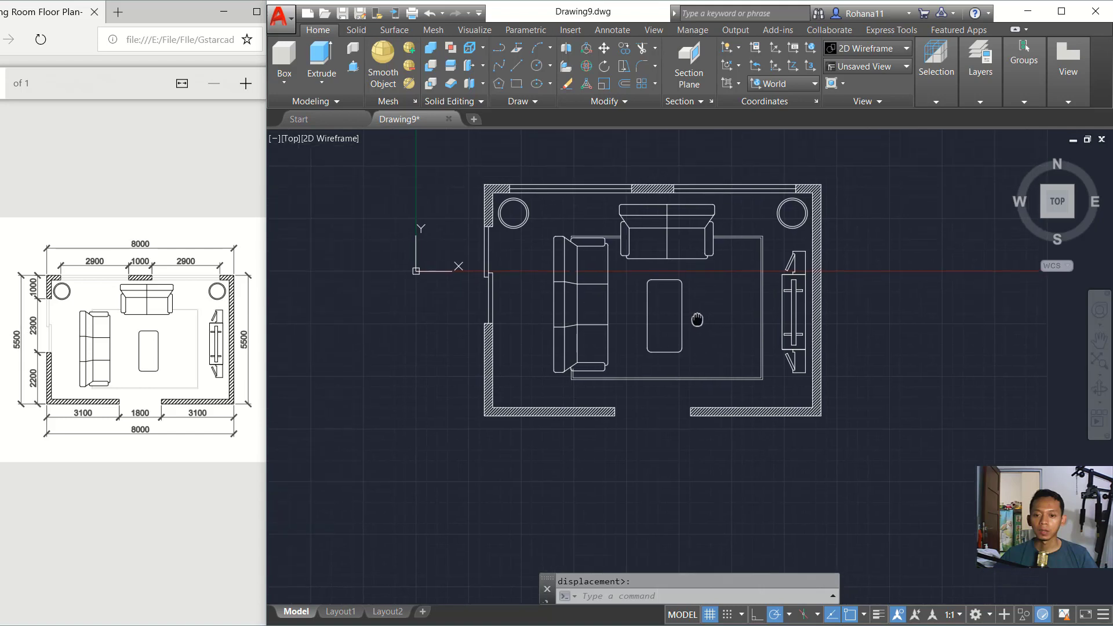
{"action": "scroll", "coordinate": [641, 324], "scroll_direction": "up", "scroll_amount": 2}
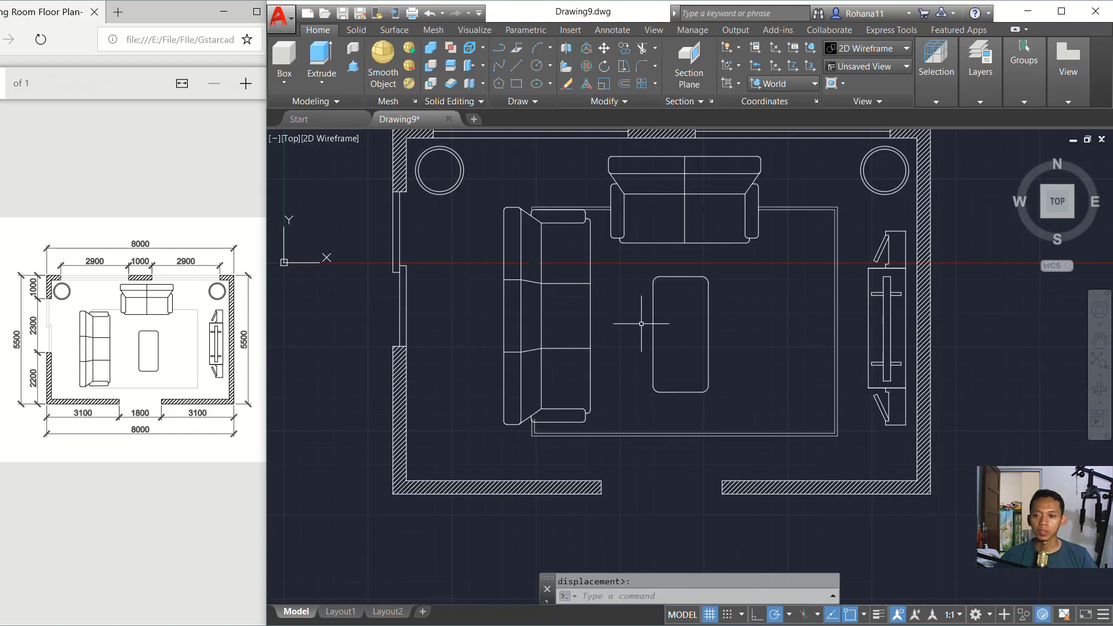
{"action": "scroll", "coordinate": [653, 319], "scroll_direction": "down", "scroll_amount": 2}
{"action": "middle_click_drag", "start_coordinate": [649, 315], "coordinate": [640, 332]}
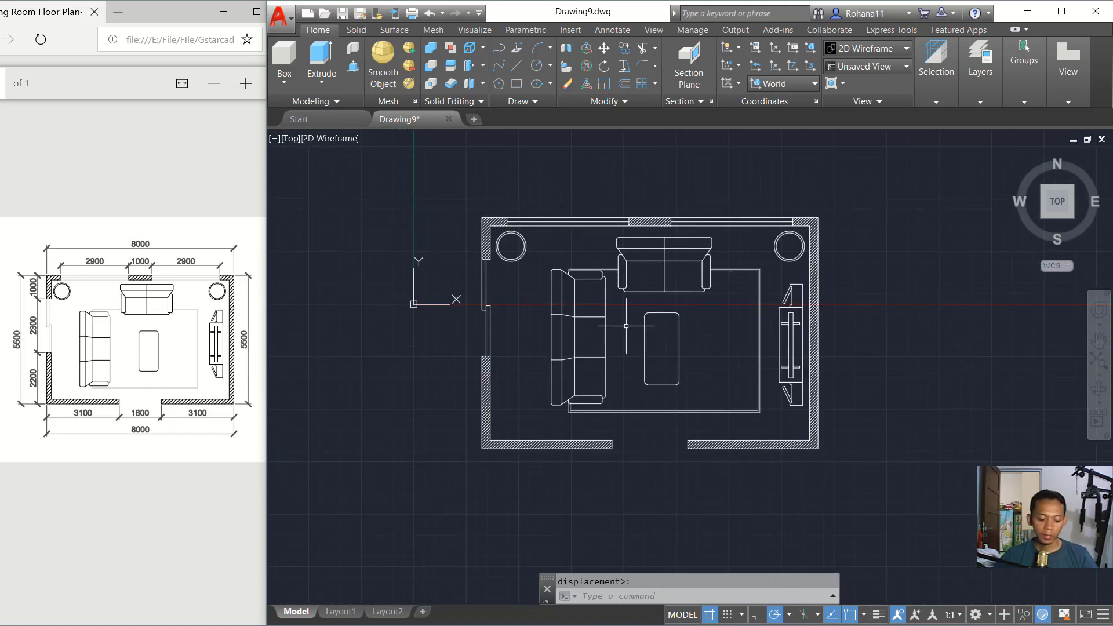
- Open ISO-25 for editing and set primary unit precision to 0
{"action": "type", "text": "D"}
{"action": "key", "text": "Return"}
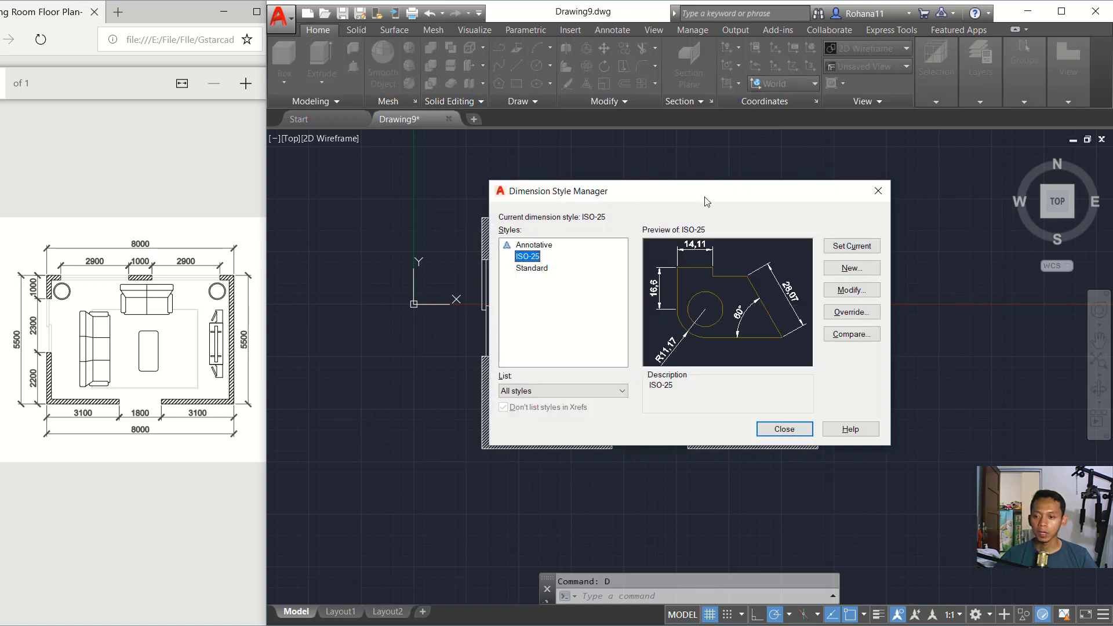
{"action": "left_click", "coordinate": [852, 290]}
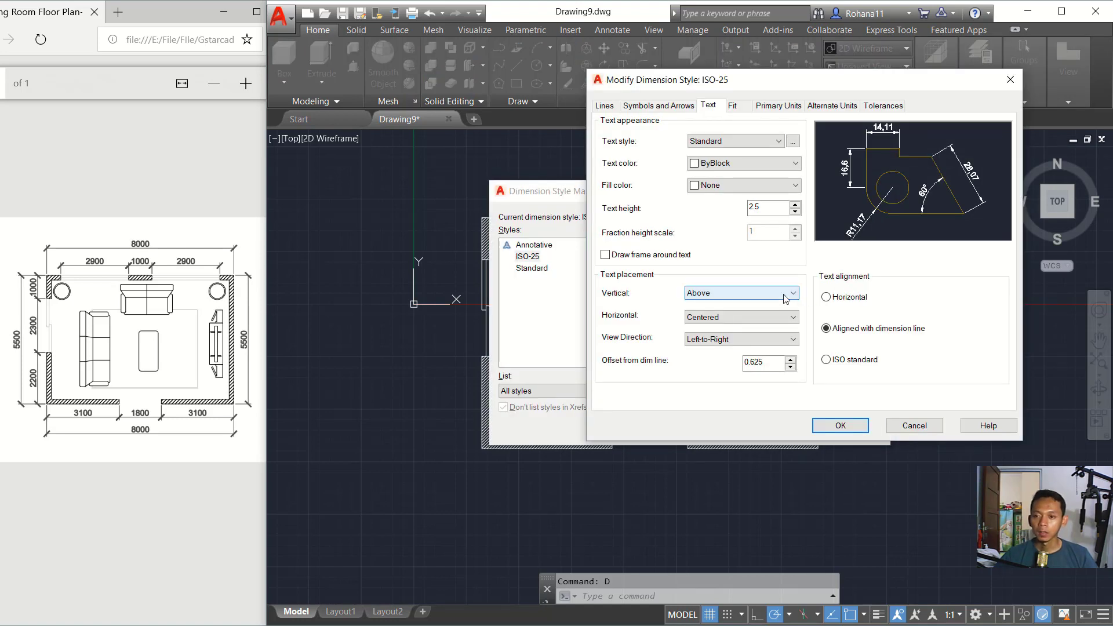
{"action": "left_click", "coordinate": [779, 107]}
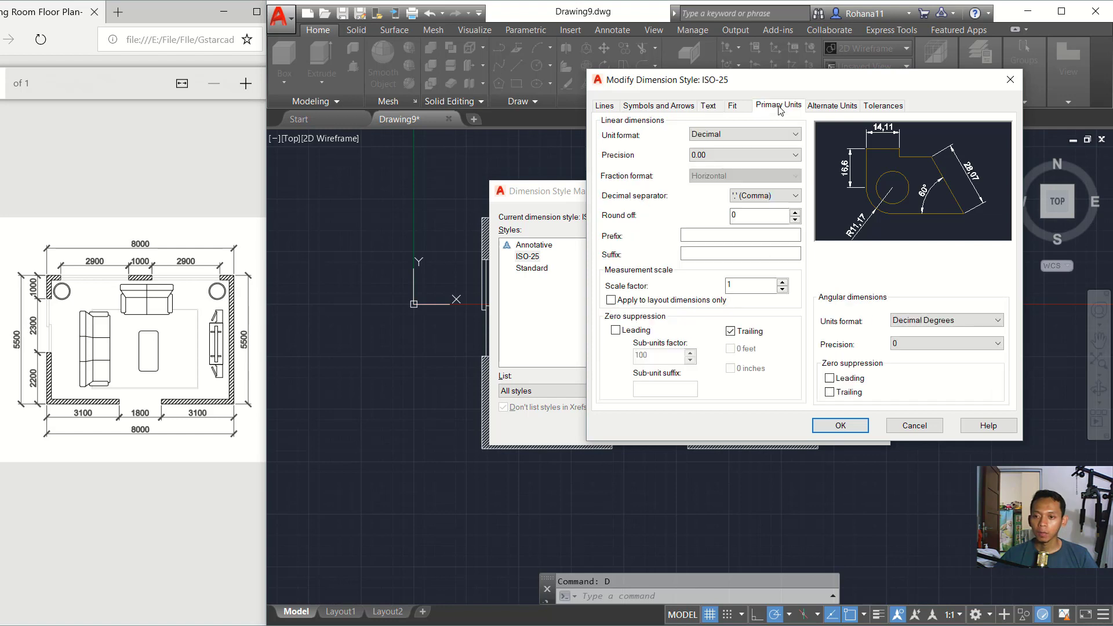
{"action": "left_click", "coordinate": [774, 155]}
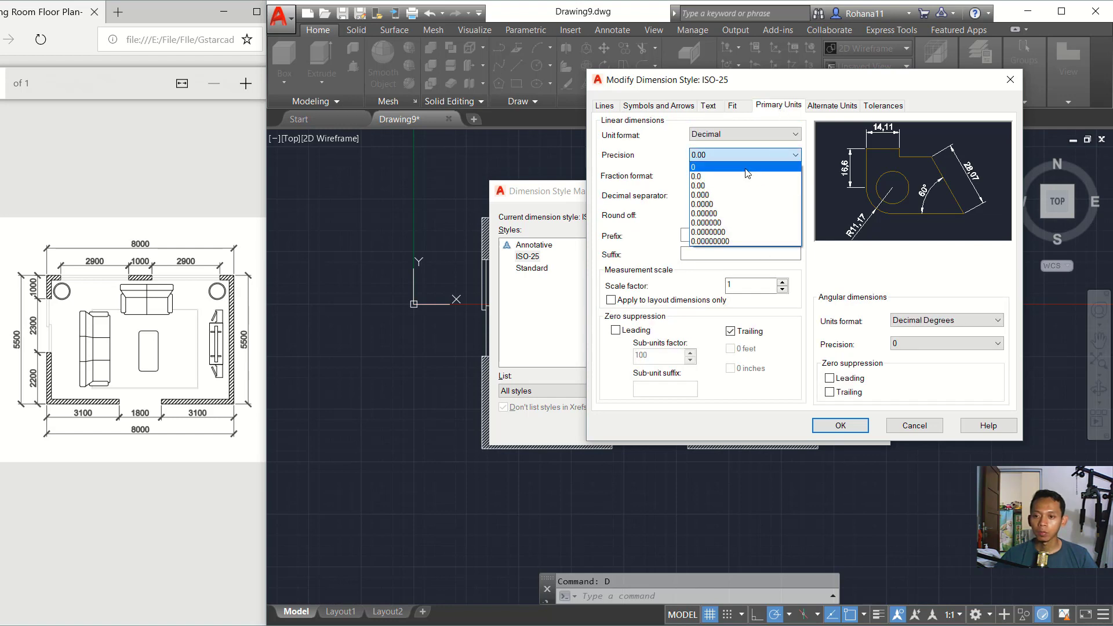
{"action": "left_click", "coordinate": [730, 167]}
- Make dimension text red, 250 high, ISO-standard aligned, with a 62.5 offset
{"action": "left_click", "coordinate": [734, 107]}
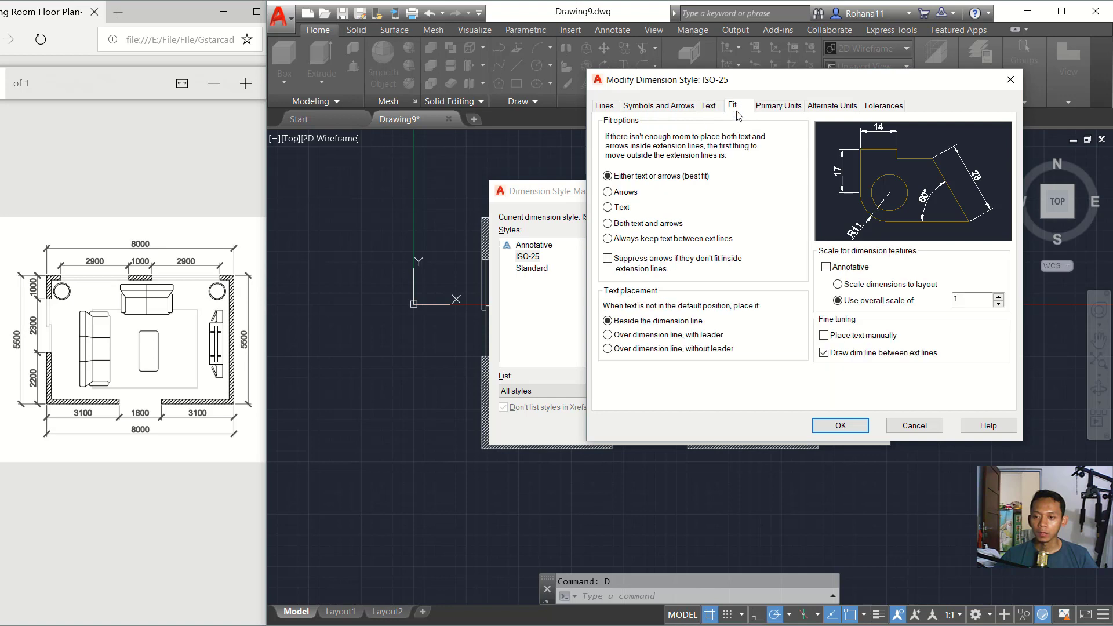
{"action": "left_click", "coordinate": [712, 111]}
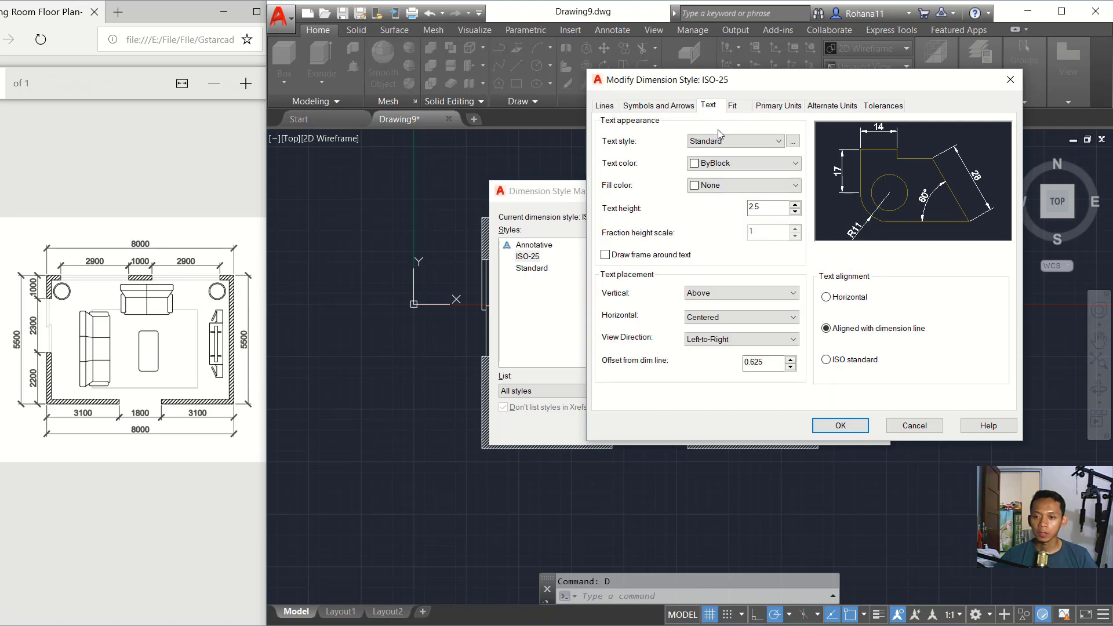
{"action": "left_click", "coordinate": [731, 164]}
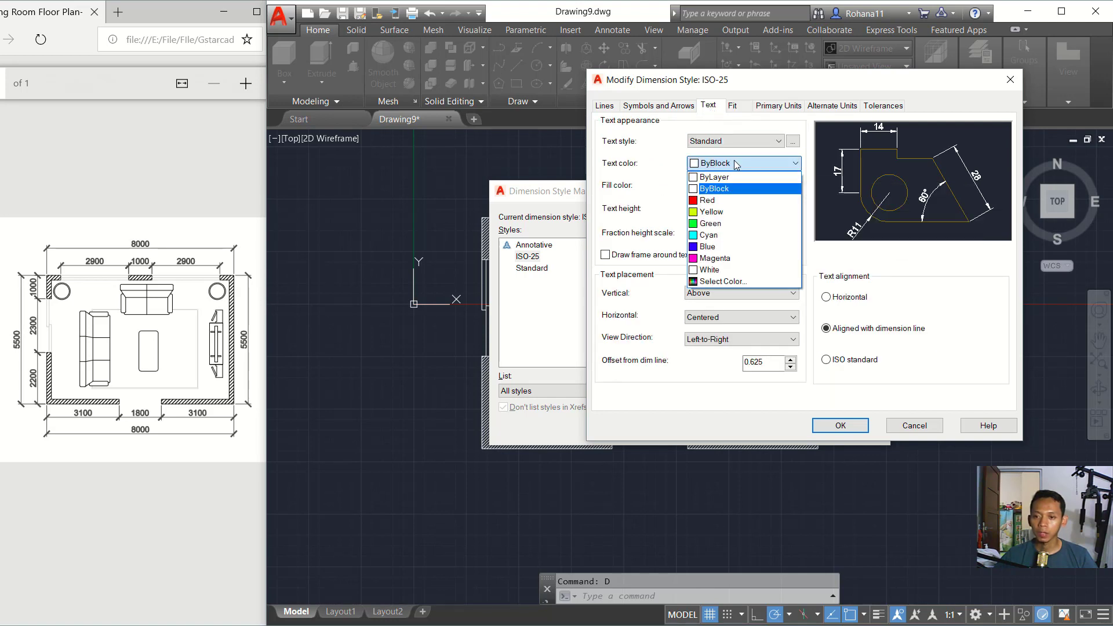
{"action": "left_click", "coordinate": [718, 203]}
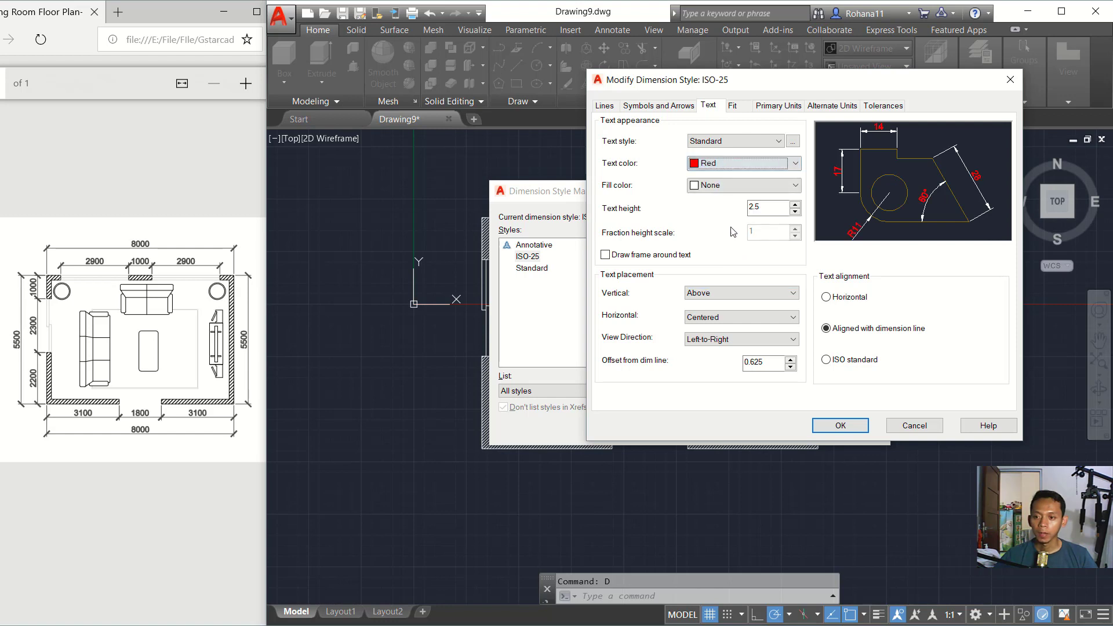
{"action": "left_click", "coordinate": [773, 208]}
{"action": "type", "text": "250"}
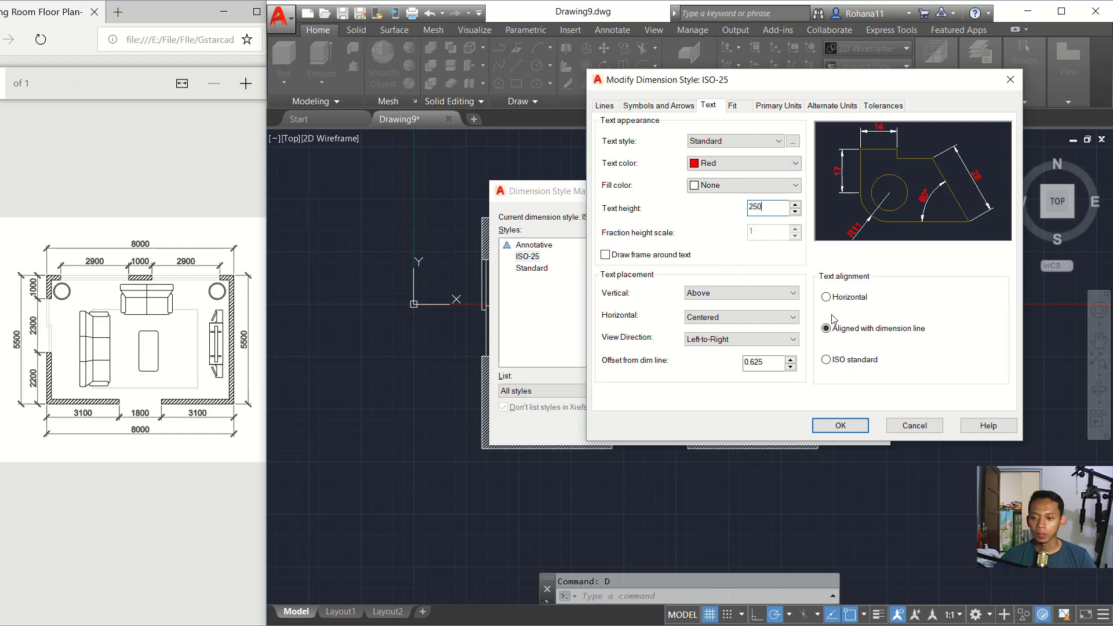
{"action": "left_click", "coordinate": [851, 360]}
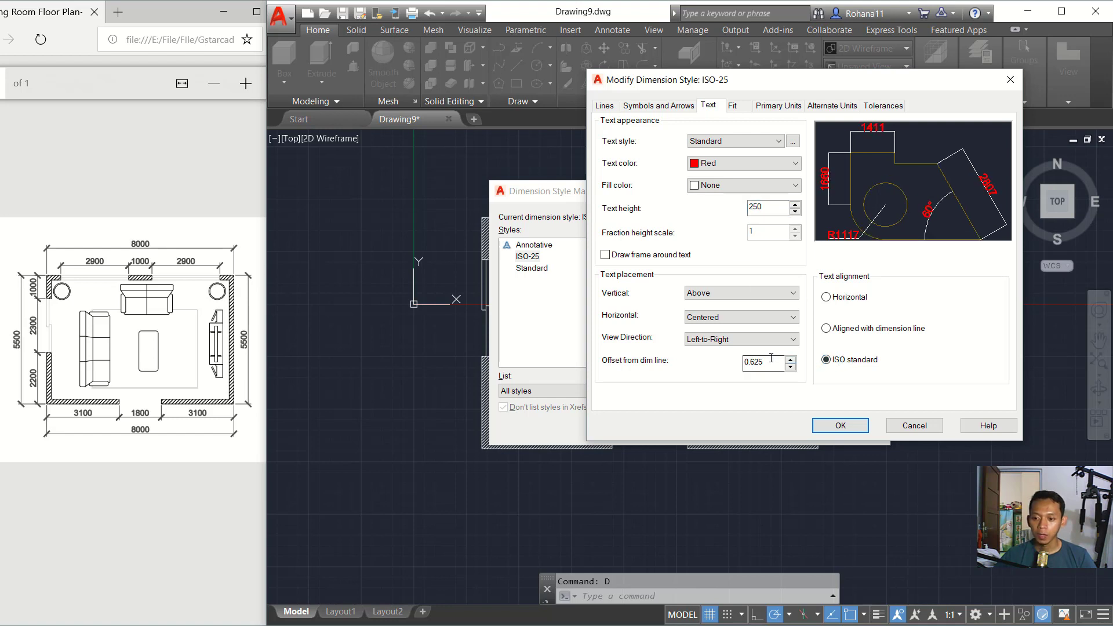
{"action": "left_click_drag", "start_coordinate": [771, 357], "coordinate": [741, 365]}
{"action": "type", "text": "62.5"}
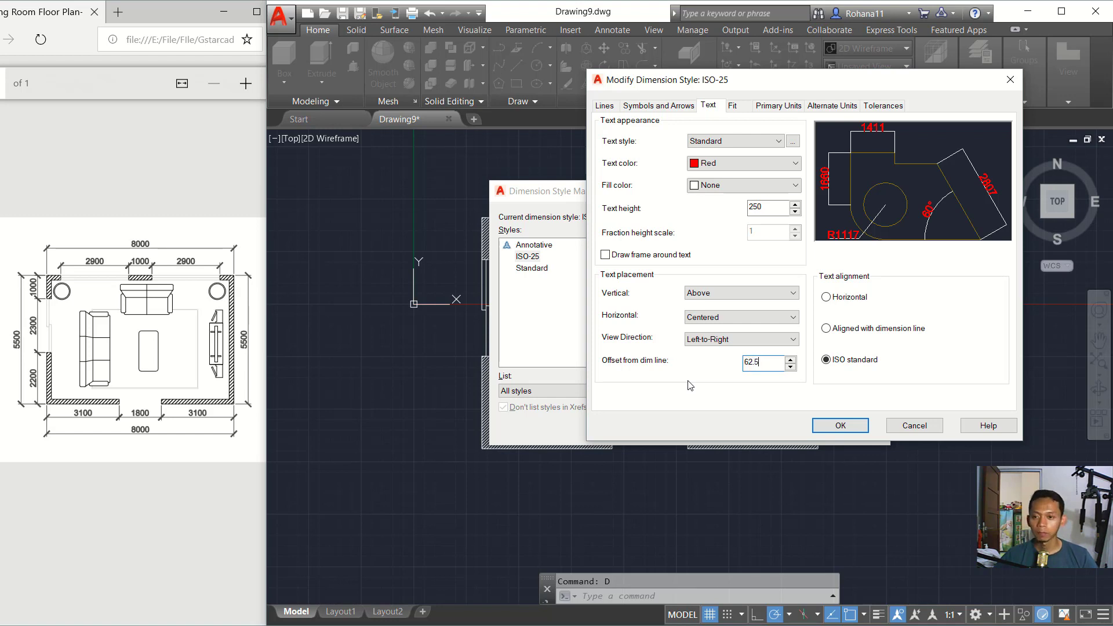
- Set Architectural tick arrowheads, arrow size 250, centre mark 200 and break size 375
{"action": "left_click", "coordinate": [655, 108]}
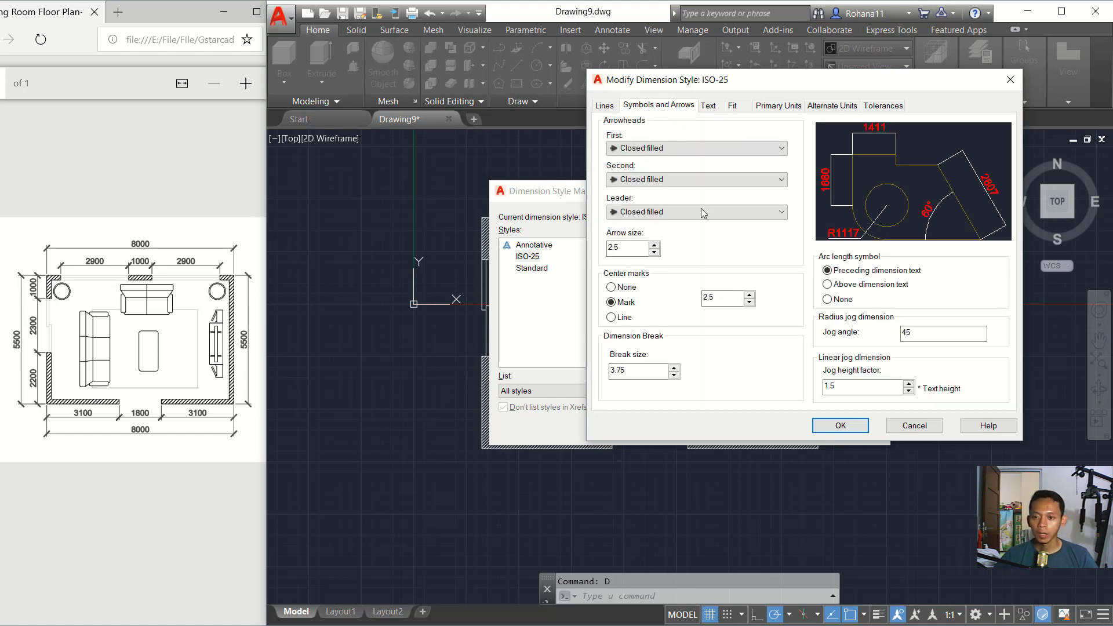
{"action": "left_click", "coordinate": [682, 147]}
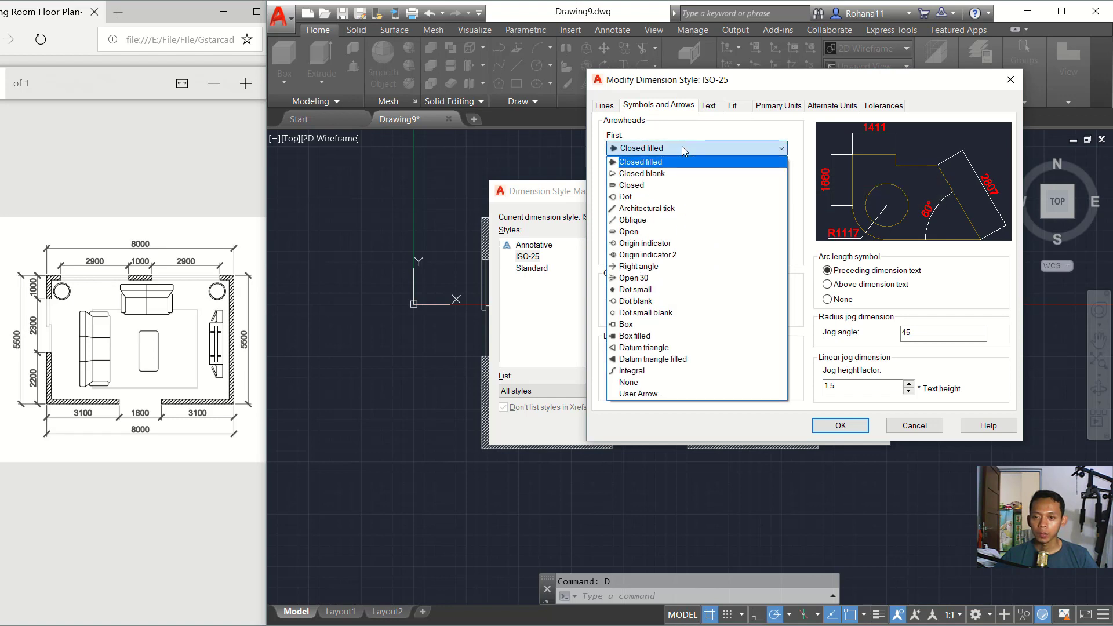
{"action": "left_click", "coordinate": [685, 208]}
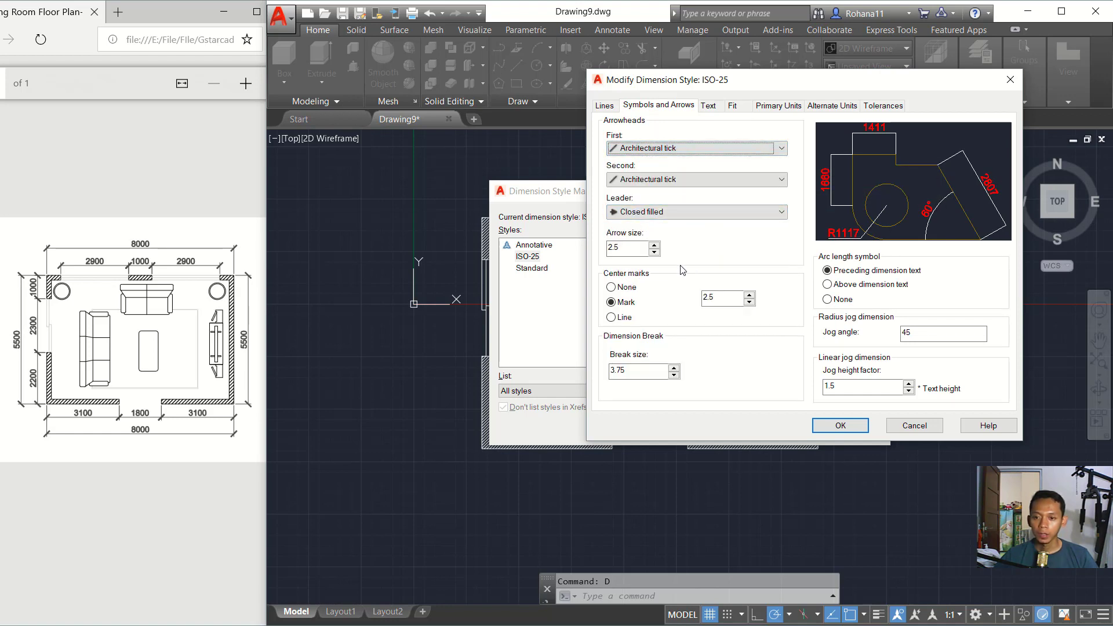
{"action": "left_click_drag", "start_coordinate": [636, 251], "coordinate": [587, 253]}
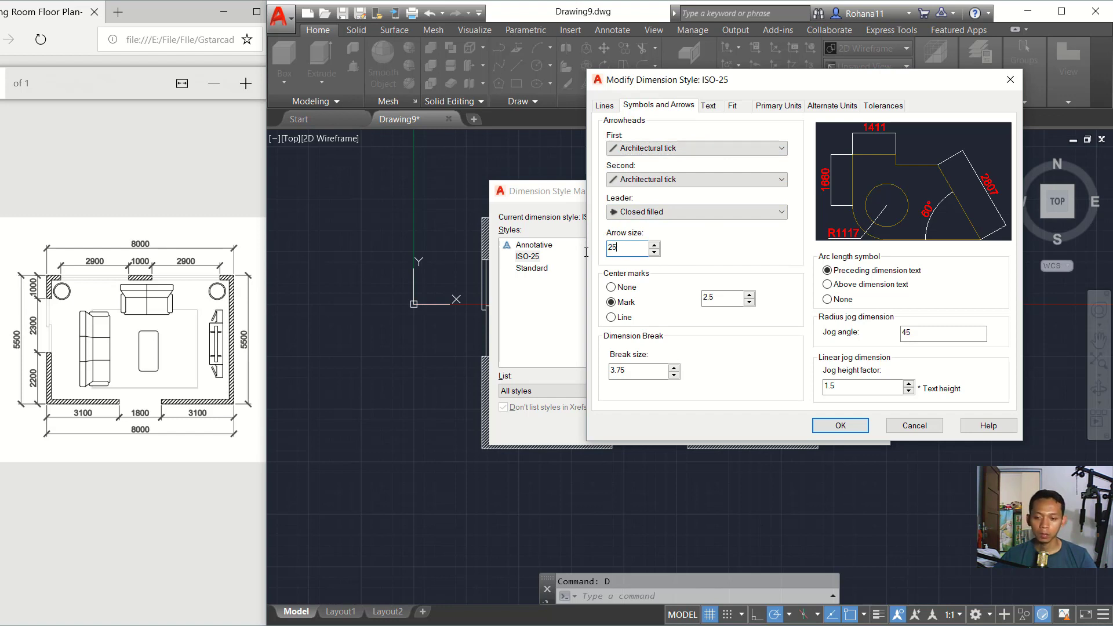
{"action": "type", "text": "0"}
{"action": "left_click", "coordinate": [720, 299]}
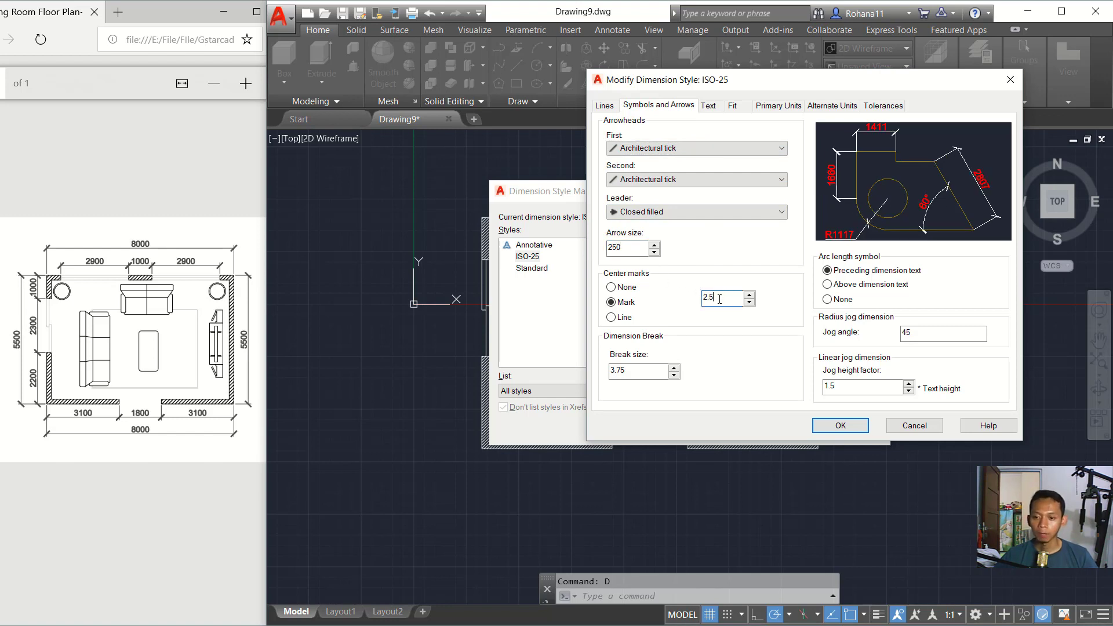
{"action": "key", "text": "BackSpace"}
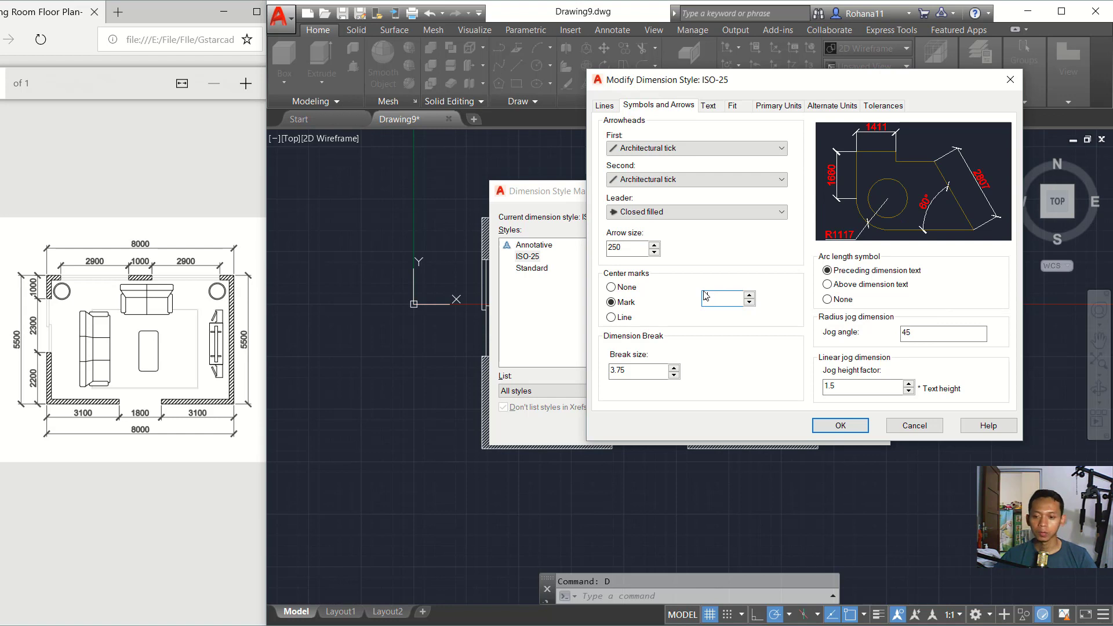
{"action": "type", "text": "200"}
{"action": "left_click", "coordinate": [637, 375]}
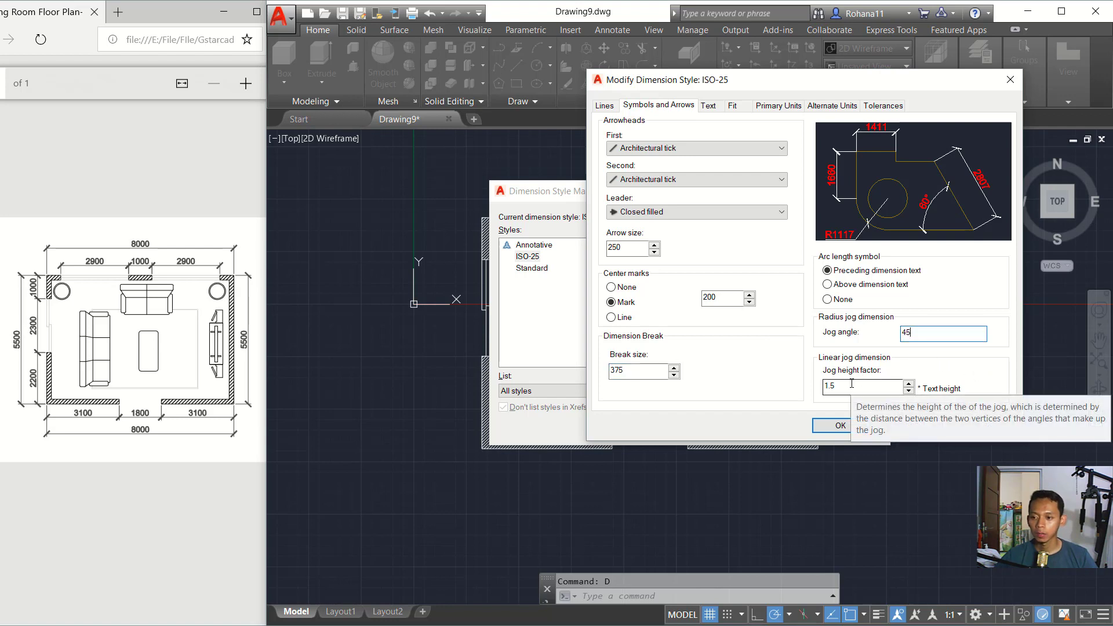
- Make dimension and extension lines red, with 375 baseline spacing, 125 extension, 62.5 offset
{"action": "left_click", "coordinate": [605, 105]}
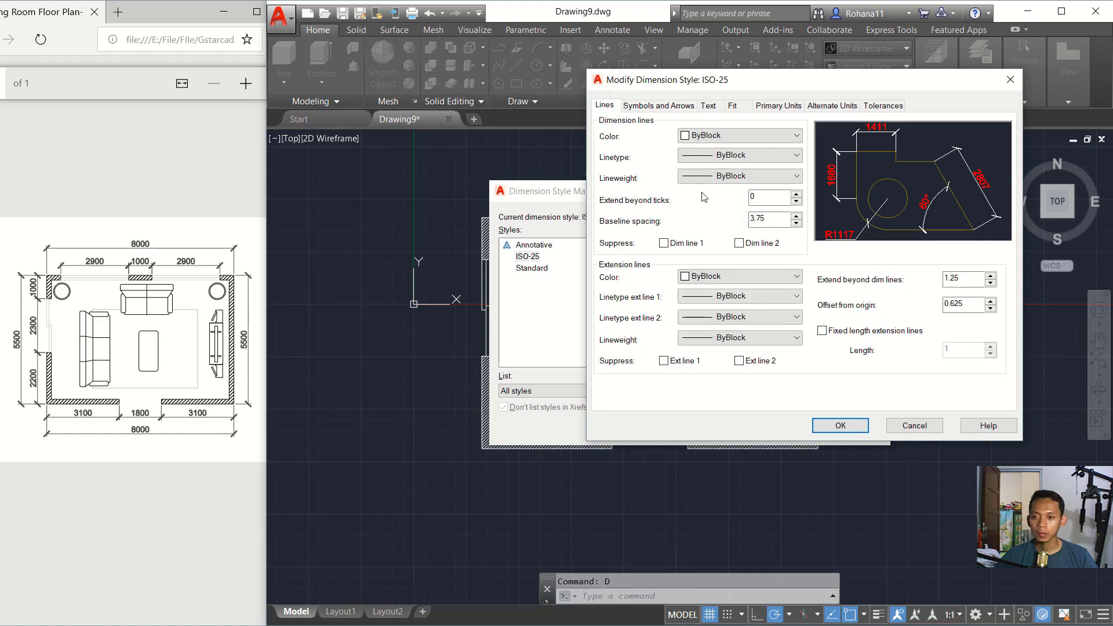
{"action": "left_click", "coordinate": [710, 142]}
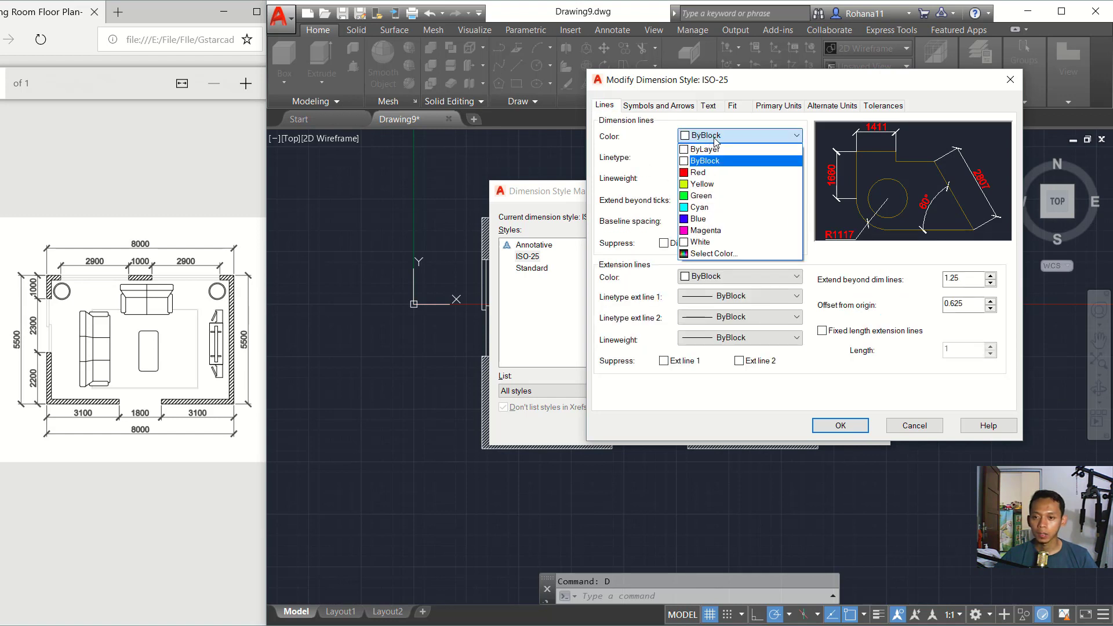
{"action": "left_click", "coordinate": [714, 168]}
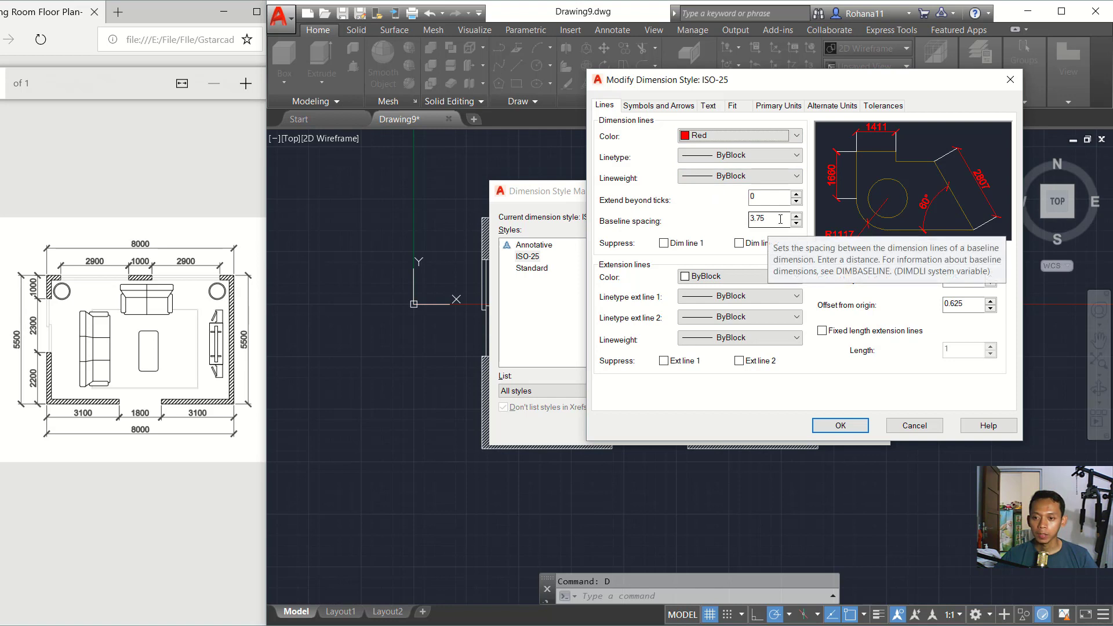
{"action": "double_click", "coordinate": [757, 219]}
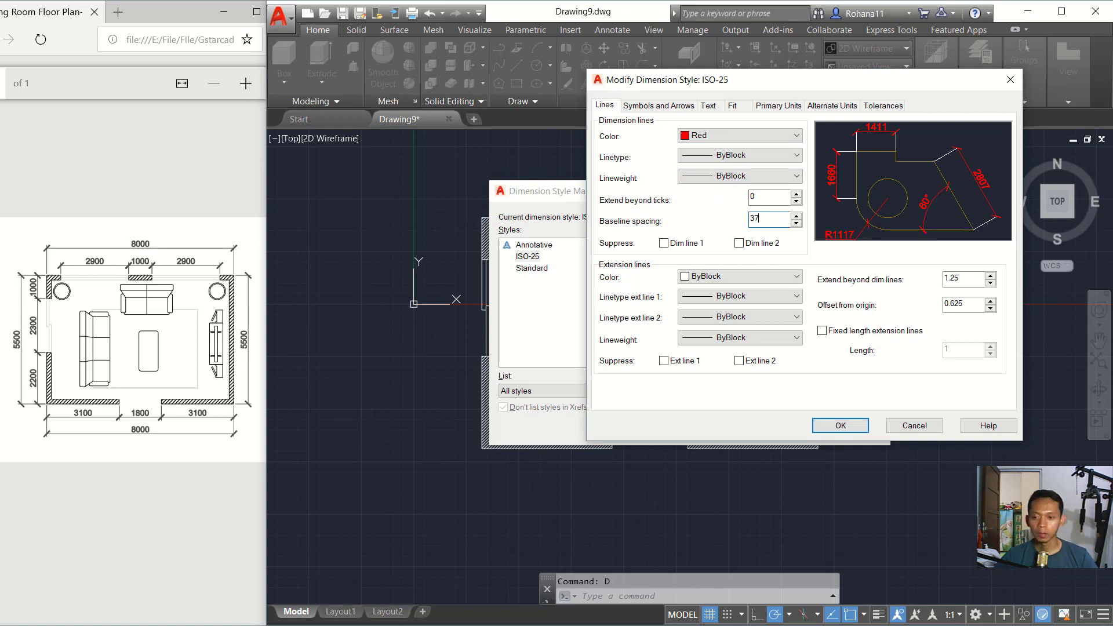
{"action": "type", "text": "5"}
{"action": "left_click", "coordinate": [719, 277]}
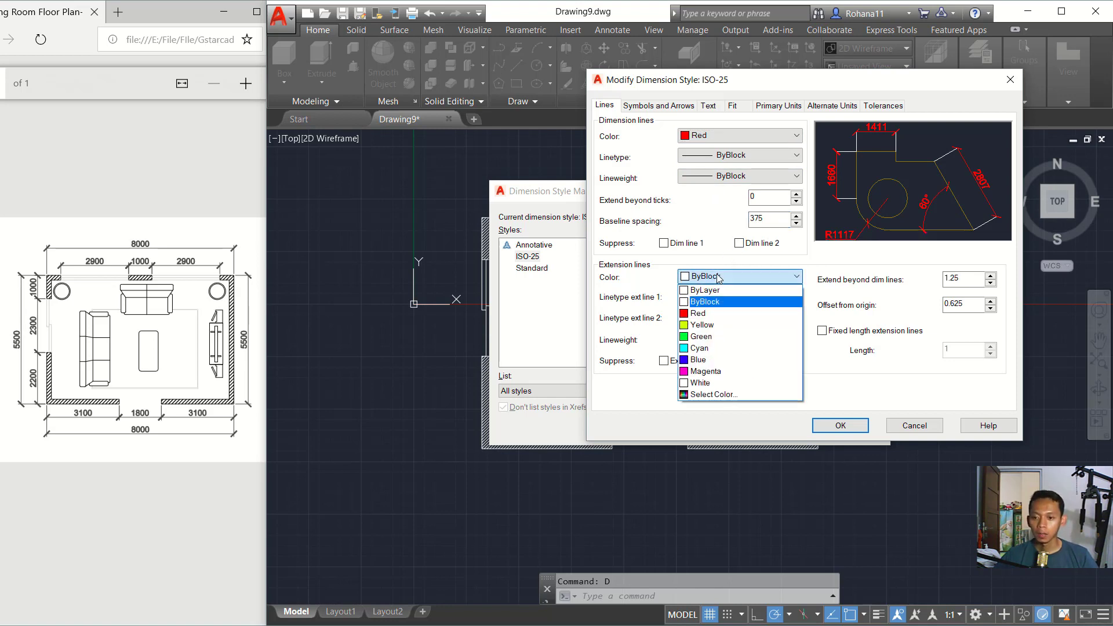
{"action": "left_click", "coordinate": [713, 304]}
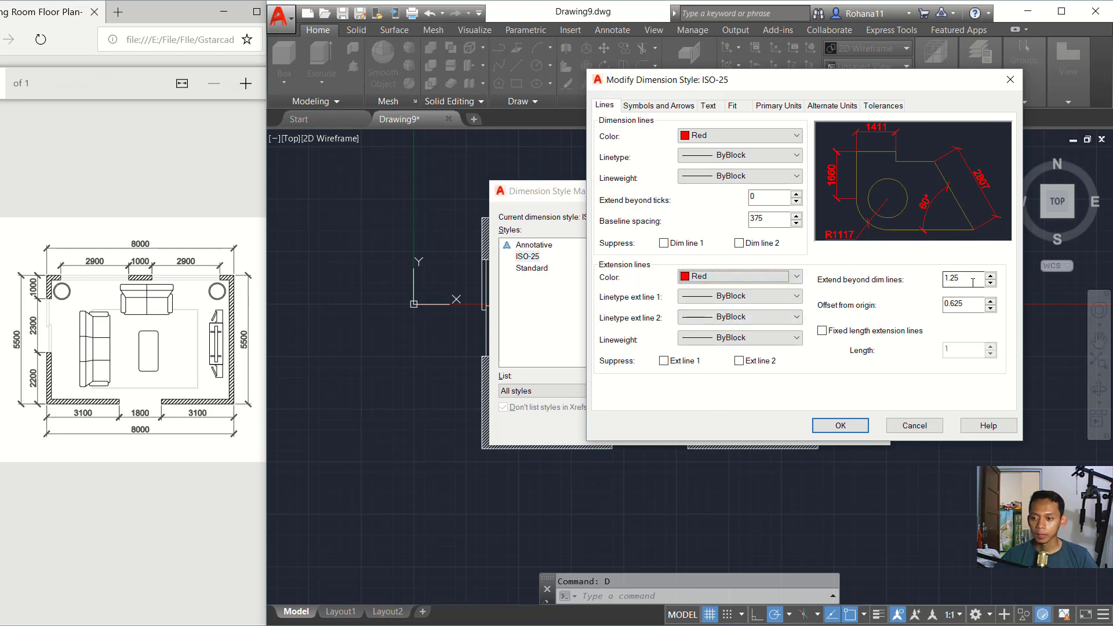
{"action": "double_click", "coordinate": [946, 279]}
{"action": "type", "text": "62.5"}
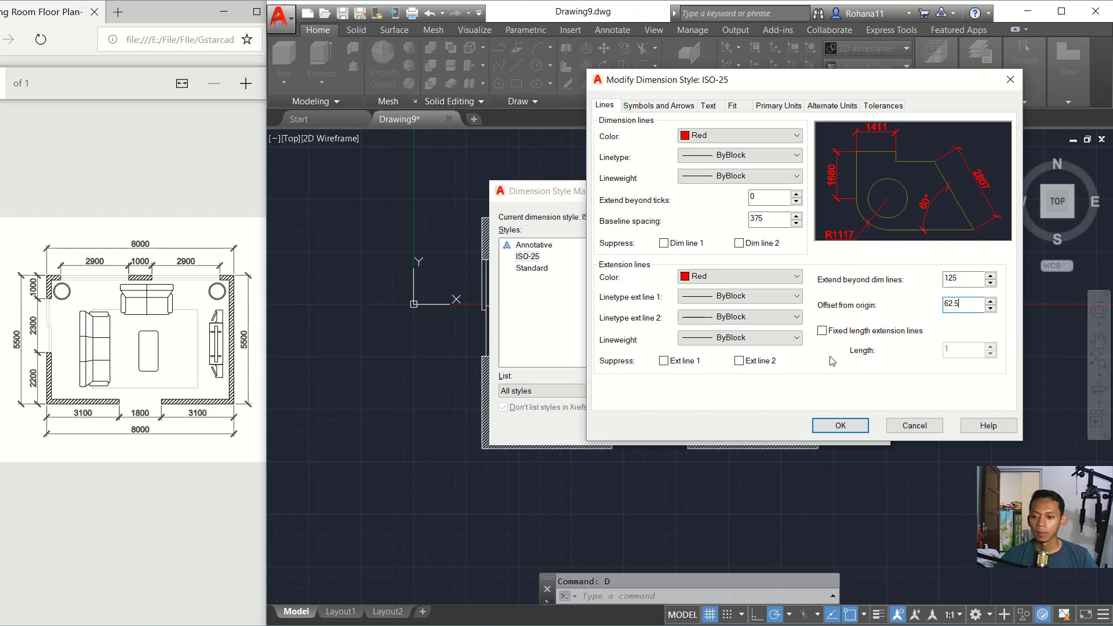
- Save the ISO-25 changes and close the Dimension Style Manager
{"action": "left_click", "coordinate": [840, 426]}
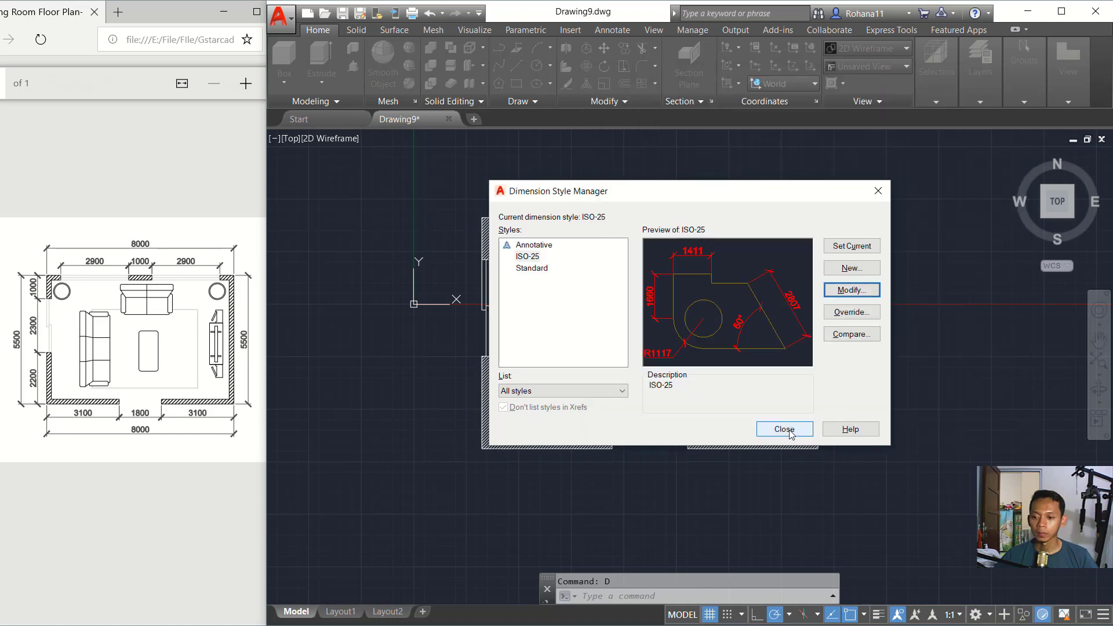
{"action": "left_click", "coordinate": [789, 430]}
{"action": "middle_click_drag", "start_coordinate": [736, 345], "coordinate": [729, 327]}
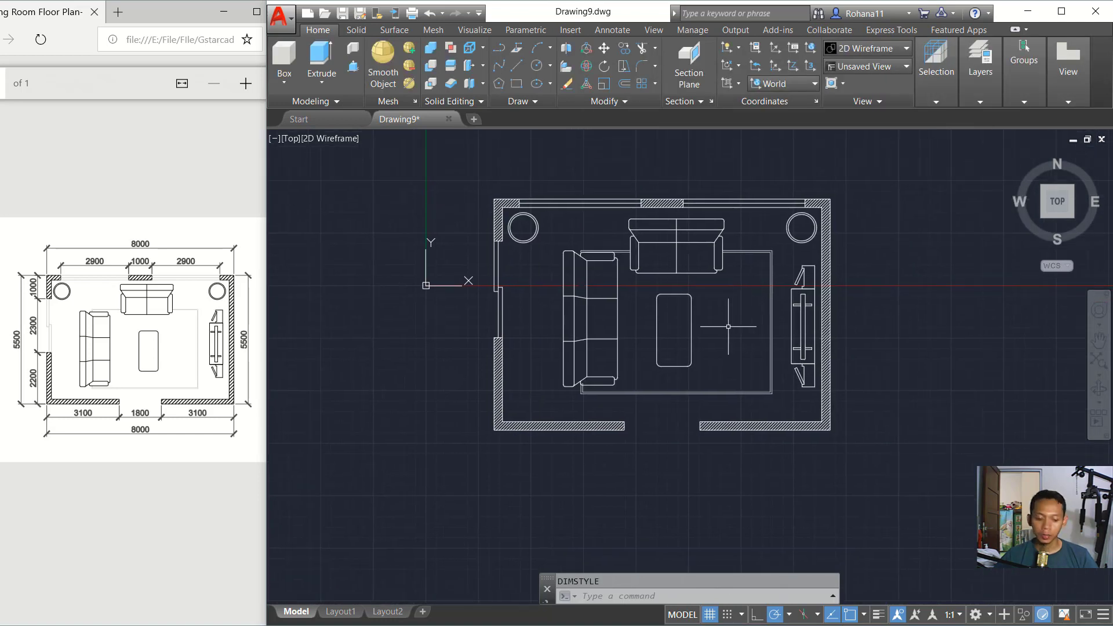
- Dimension the bottom wall's left 3100 segment and the 1800 opening with DIMLIN
{"action": "type", "text": "DIMLIN"}
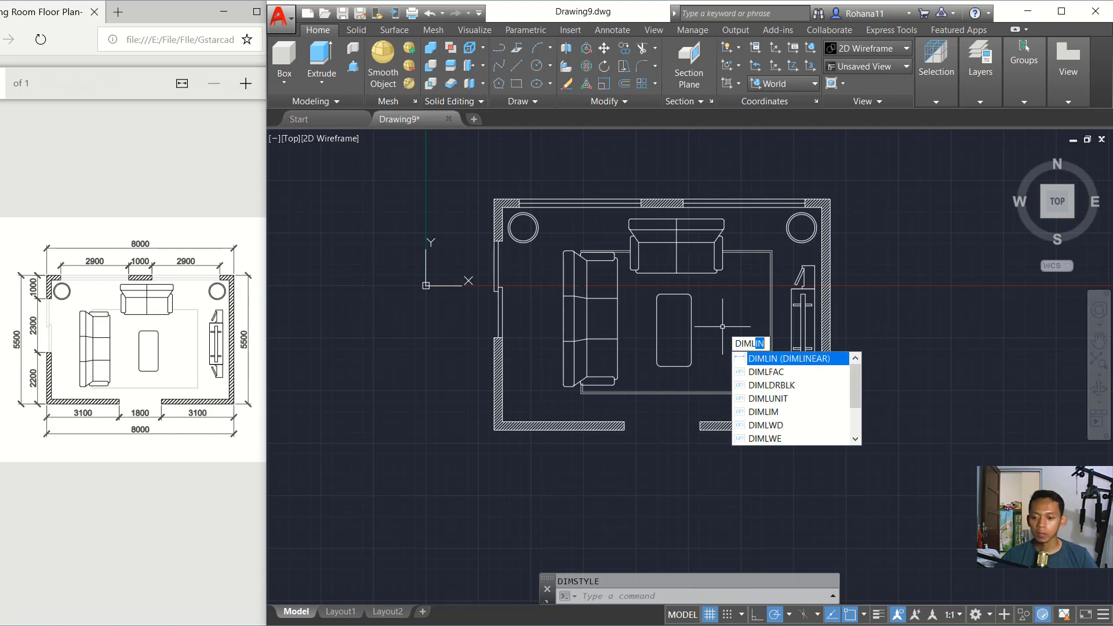
{"action": "key", "text": "Return"}
{"action": "scroll", "coordinate": [545, 458], "scroll_direction": "up", "scroll_amount": 2}
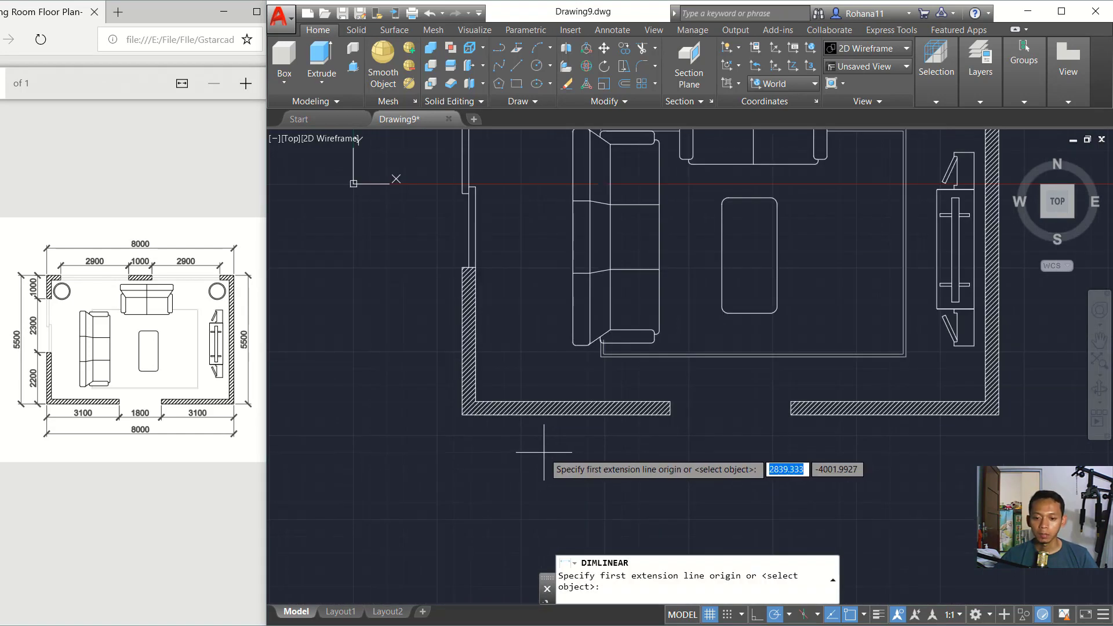
{"action": "left_click", "coordinate": [462, 415]}
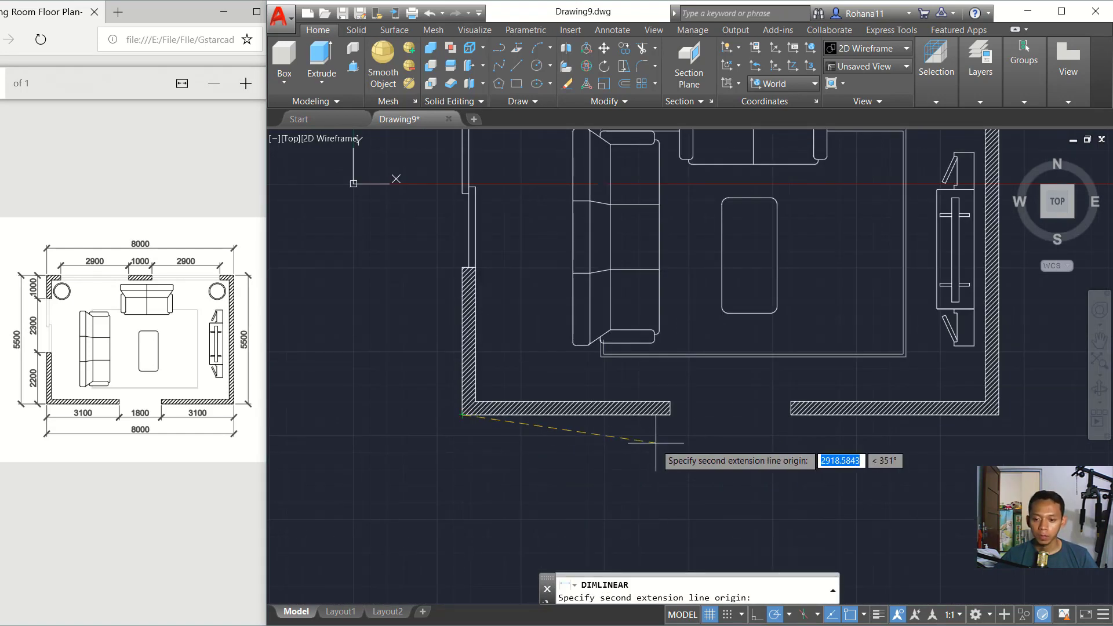
{"action": "left_click", "coordinate": [670, 415]}
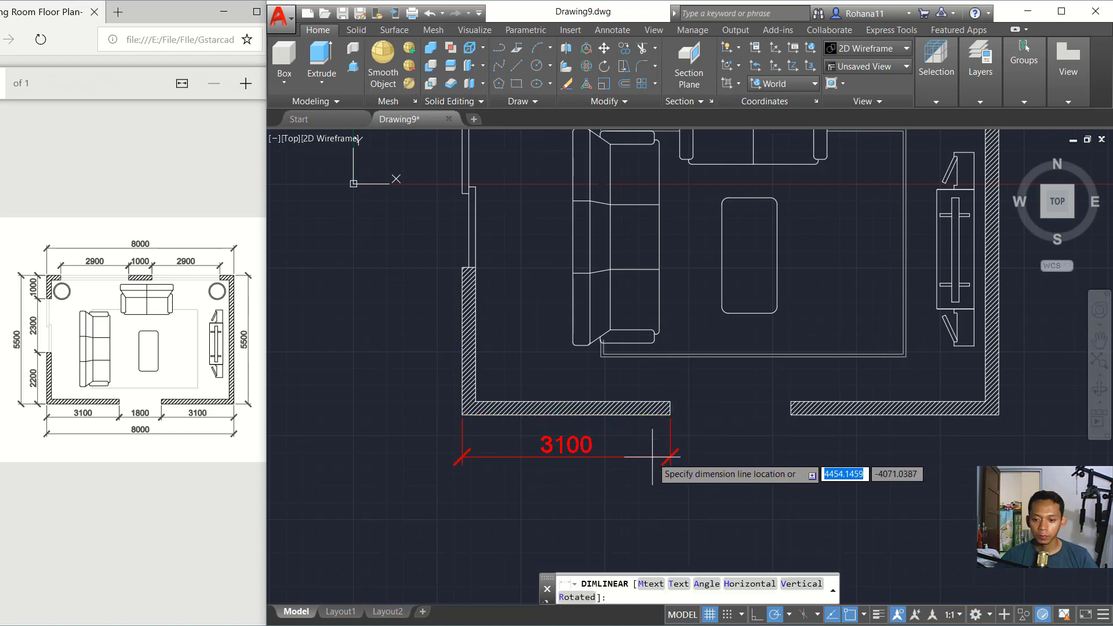
{"action": "left_click", "coordinate": [653, 457]}
{"action": "middle_click_drag", "start_coordinate": [733, 447], "coordinate": [619, 437]}
{"action": "key", "text": "Return"}
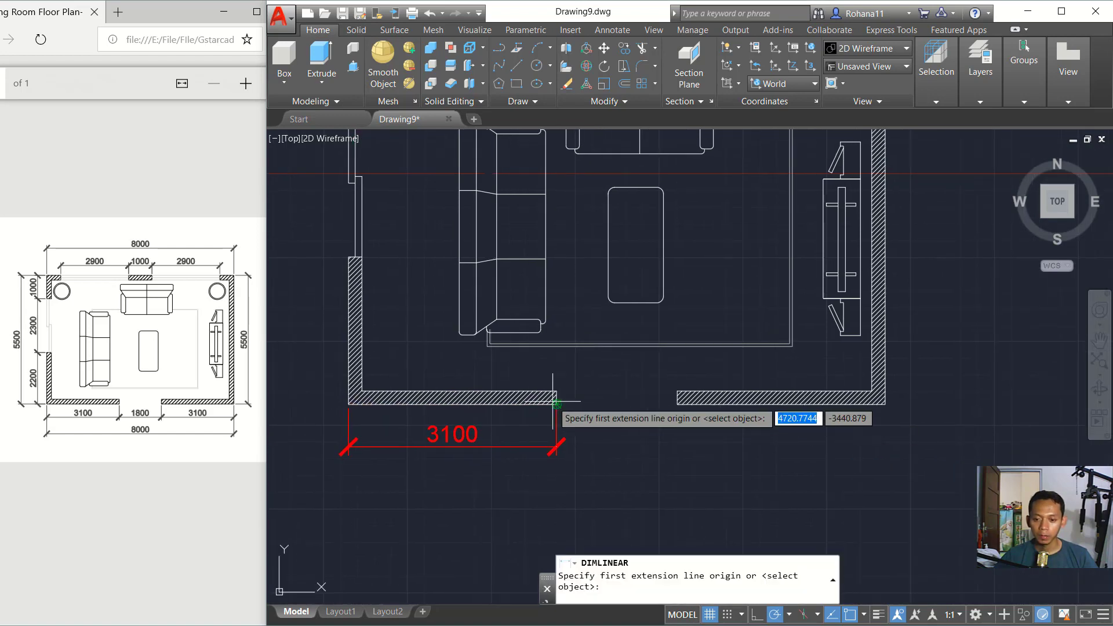
{"action": "left_click", "coordinate": [557, 404]}
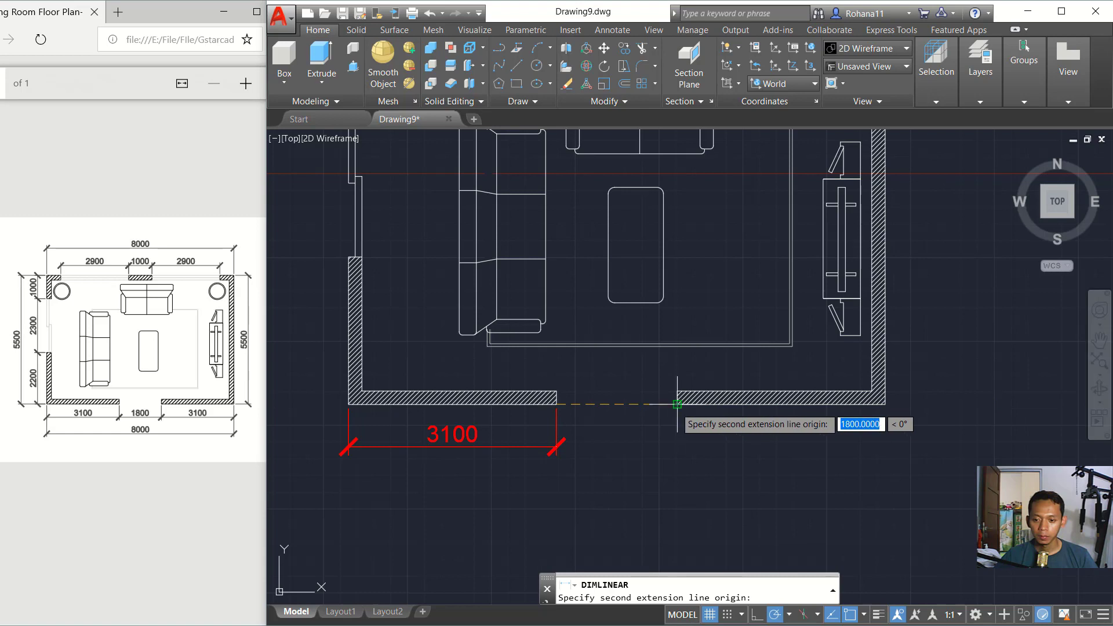
{"action": "left_click", "coordinate": [678, 404]}
{"action": "left_click", "coordinate": [555, 447]}
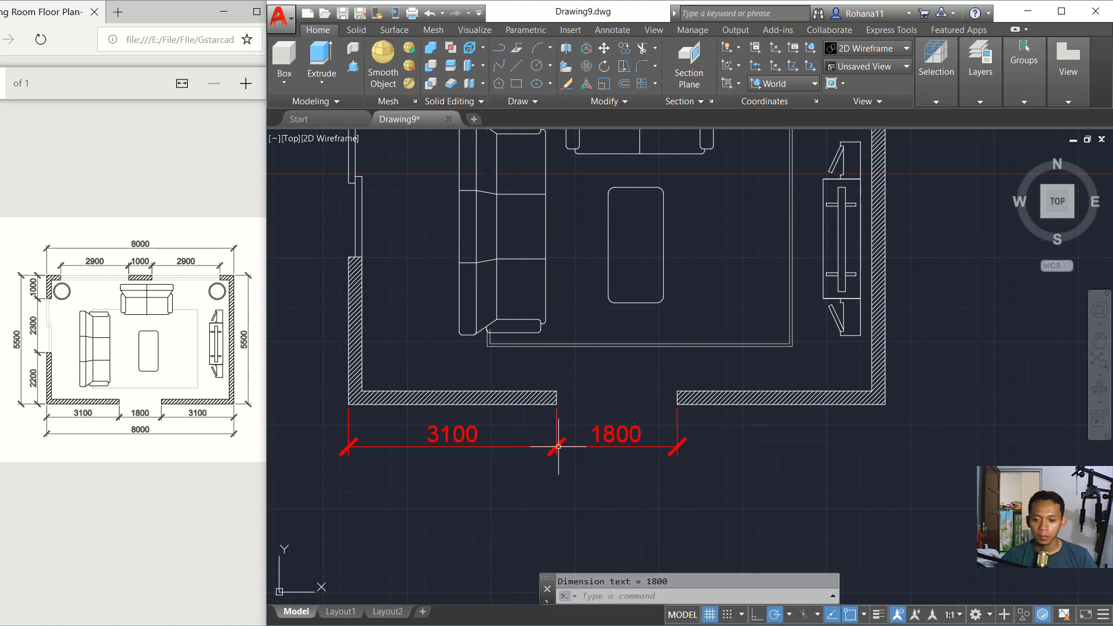
- Add the right 3100 segment and an overall 8000 dimension below the bottom wall
{"action": "key", "text": "Return"}
{"action": "left_click", "coordinate": [677, 404]}
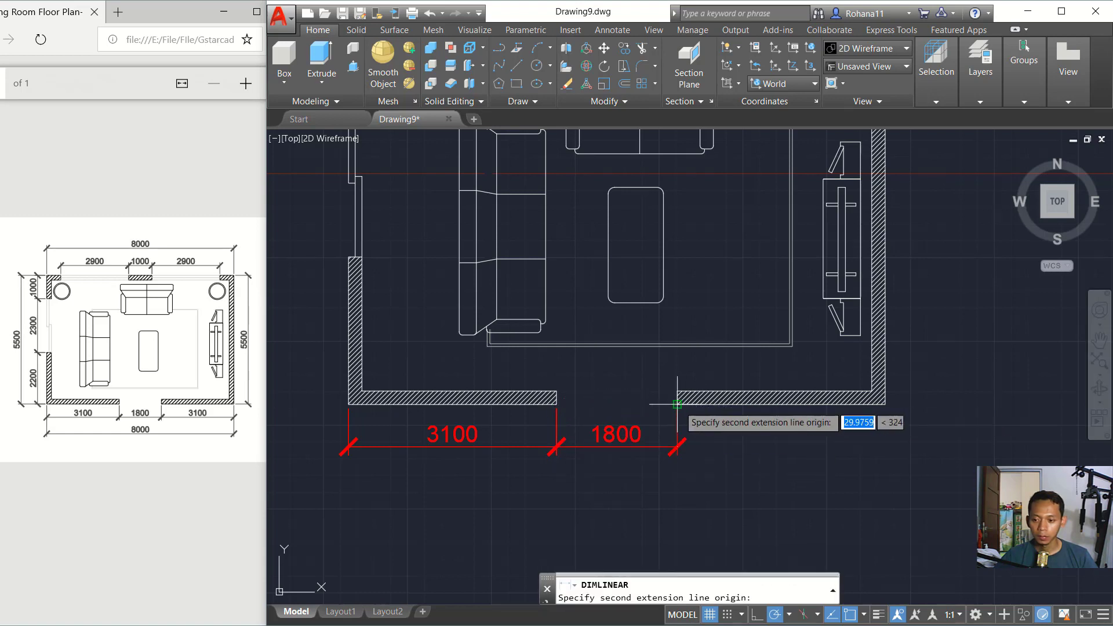
{"action": "left_click", "coordinate": [886, 404]}
{"action": "left_click", "coordinate": [676, 447]}
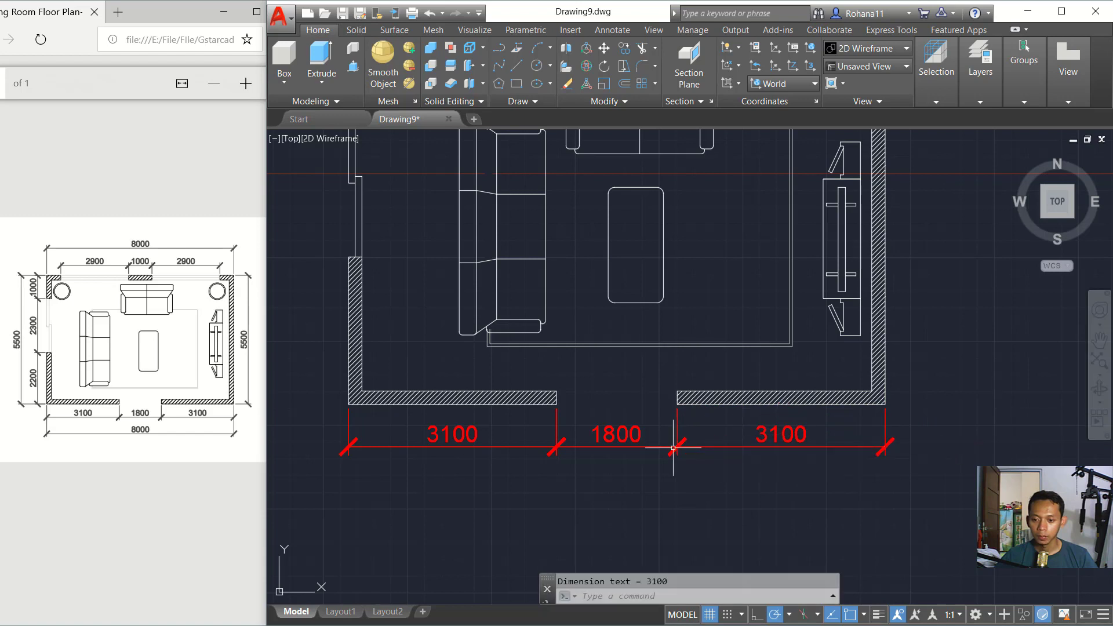
{"action": "key", "text": "Return"}
{"action": "left_click", "coordinate": [885, 404]}
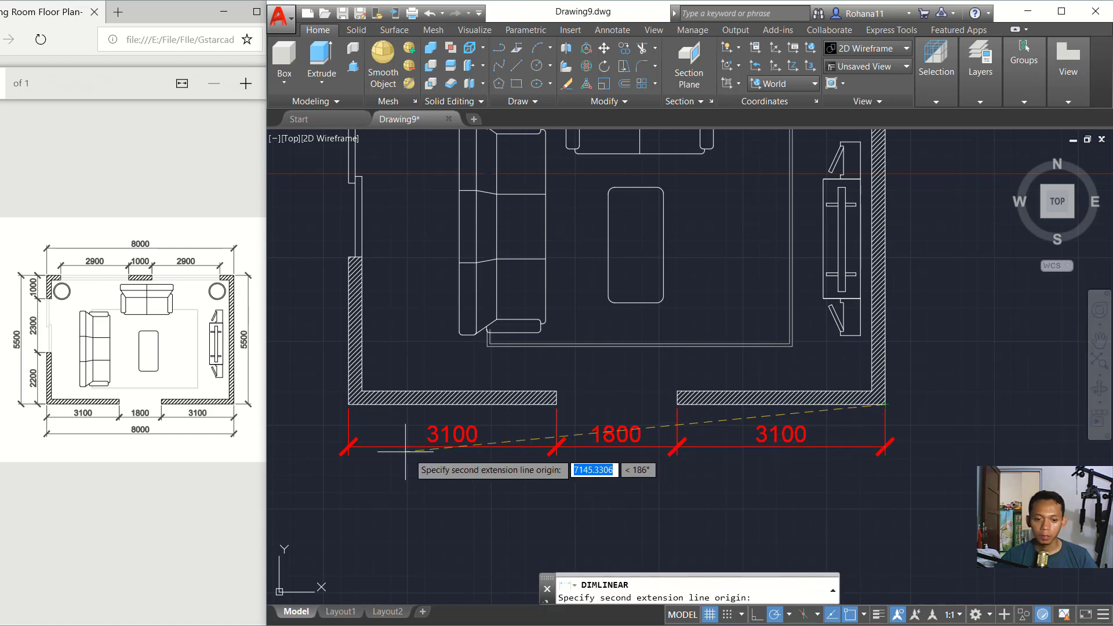
{"action": "left_click", "coordinate": [348, 404]}
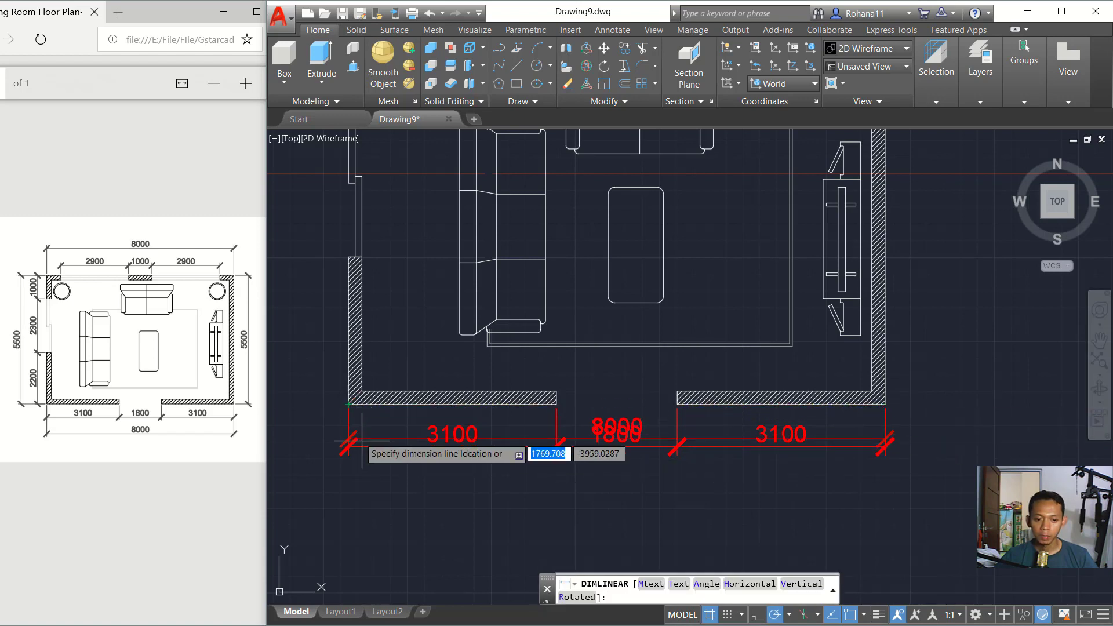
{"action": "left_click", "coordinate": [410, 490]}
{"action": "mouse_move", "coordinate": [436, 268]}
{"action": "middle_mouse_down"}
{"action": "mouse_move", "coordinate": [646, 383]}
{"action": "mouse_move", "coordinate": [634, 384]}
{"action": "middle_mouse_up"}
- Dimension the left wall's lower 2200 segment and the 2300 opening
{"action": "key", "text": "Return"}
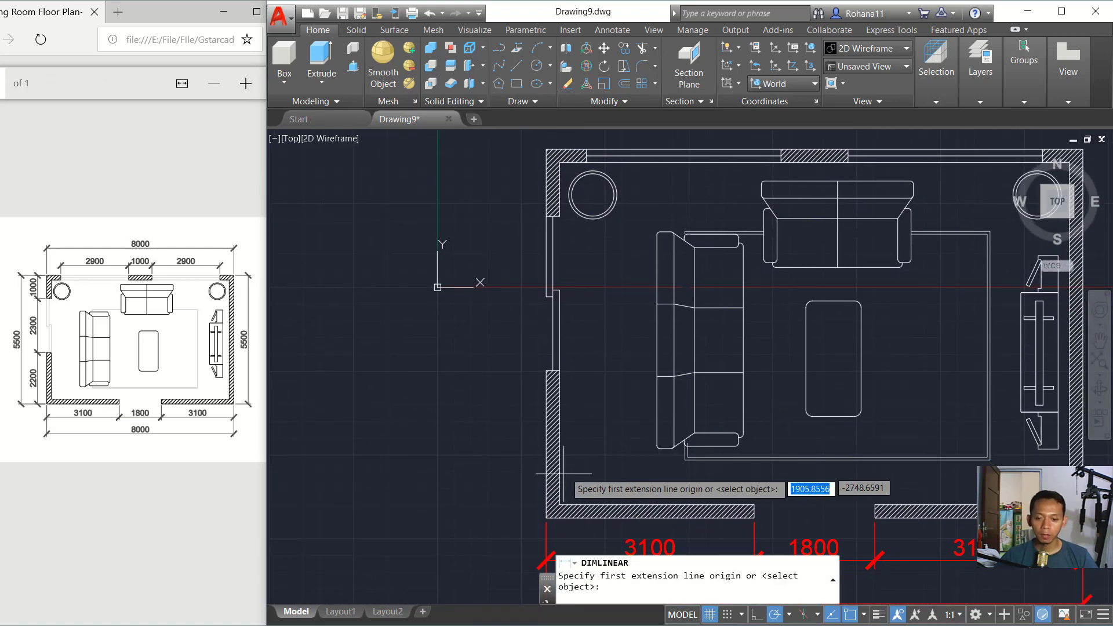
{"action": "left_click", "coordinate": [547, 517]}
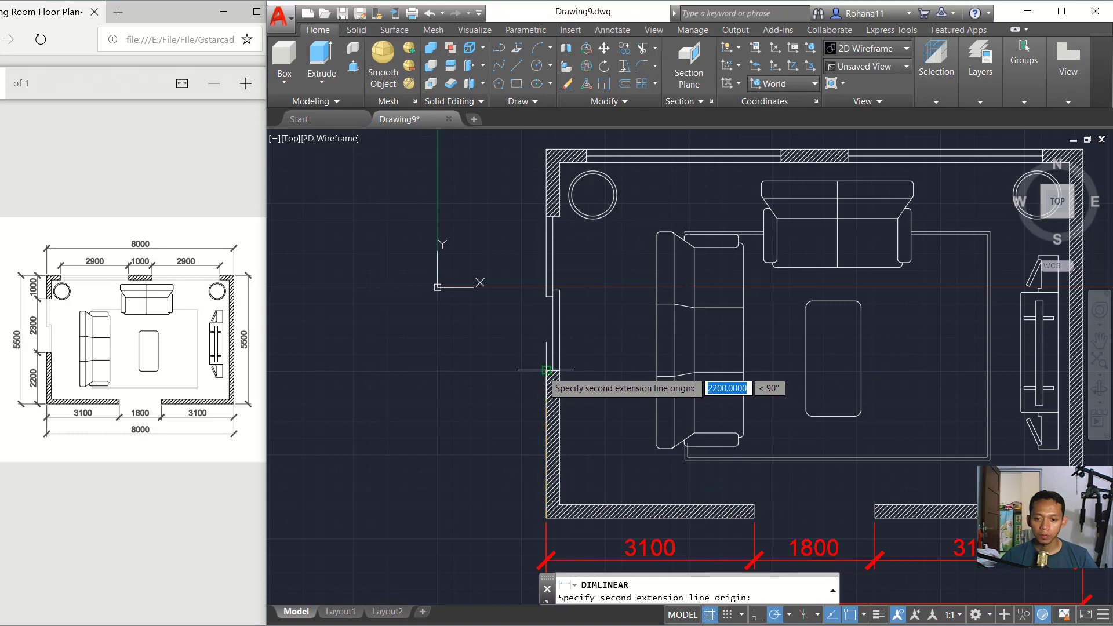
{"action": "left_click", "coordinate": [547, 370]}
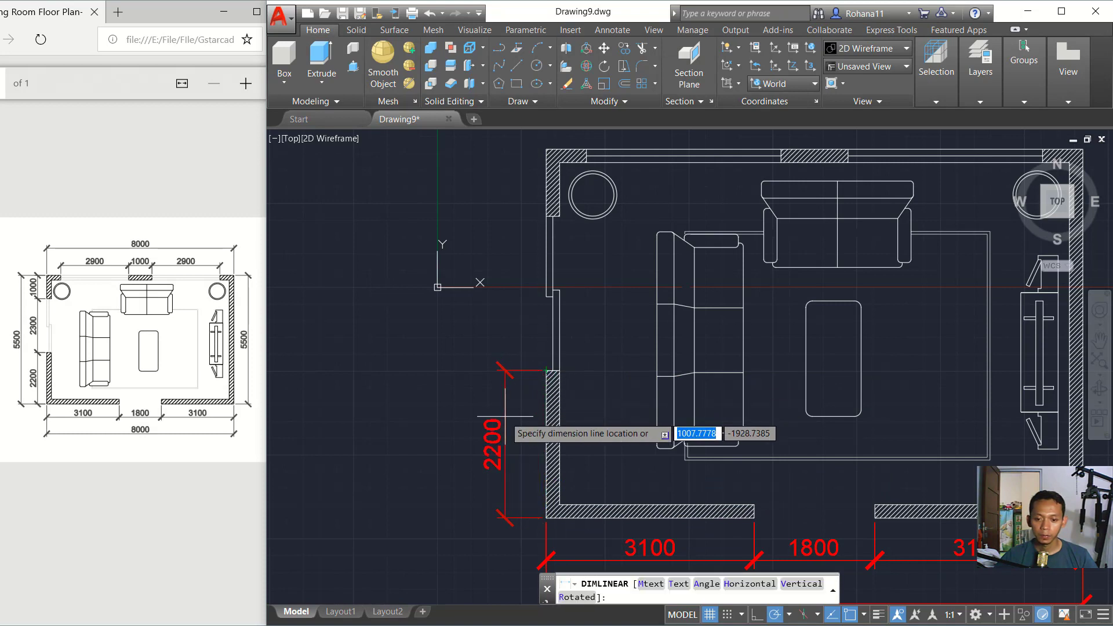
{"action": "left_click", "coordinate": [515, 418]}
{"action": "key", "text": "Return"}
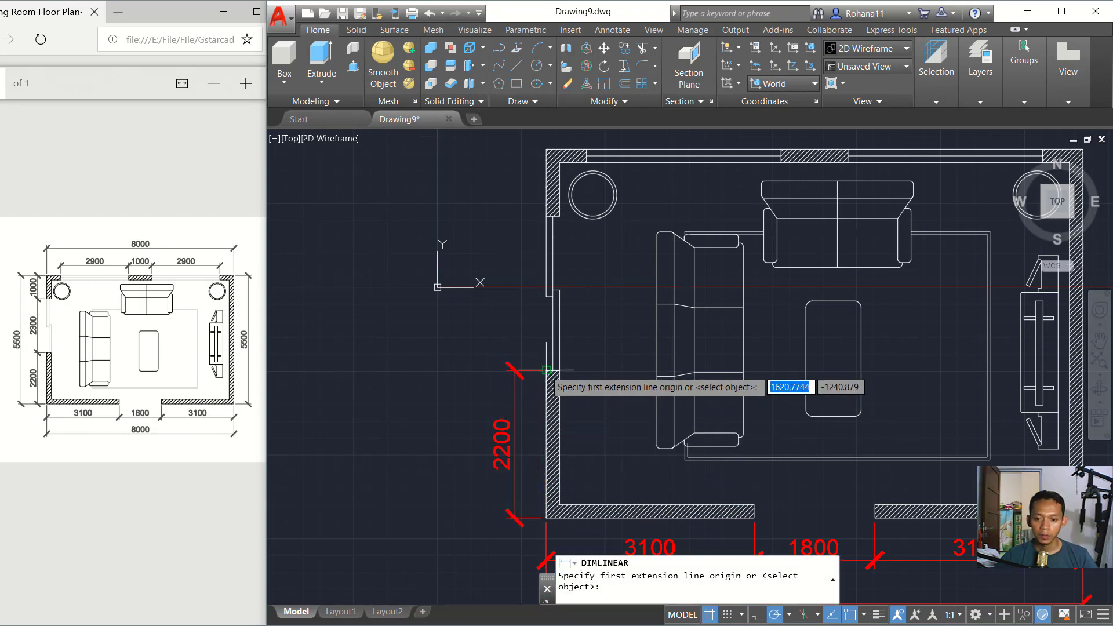
{"action": "left_click", "coordinate": [547, 370]}
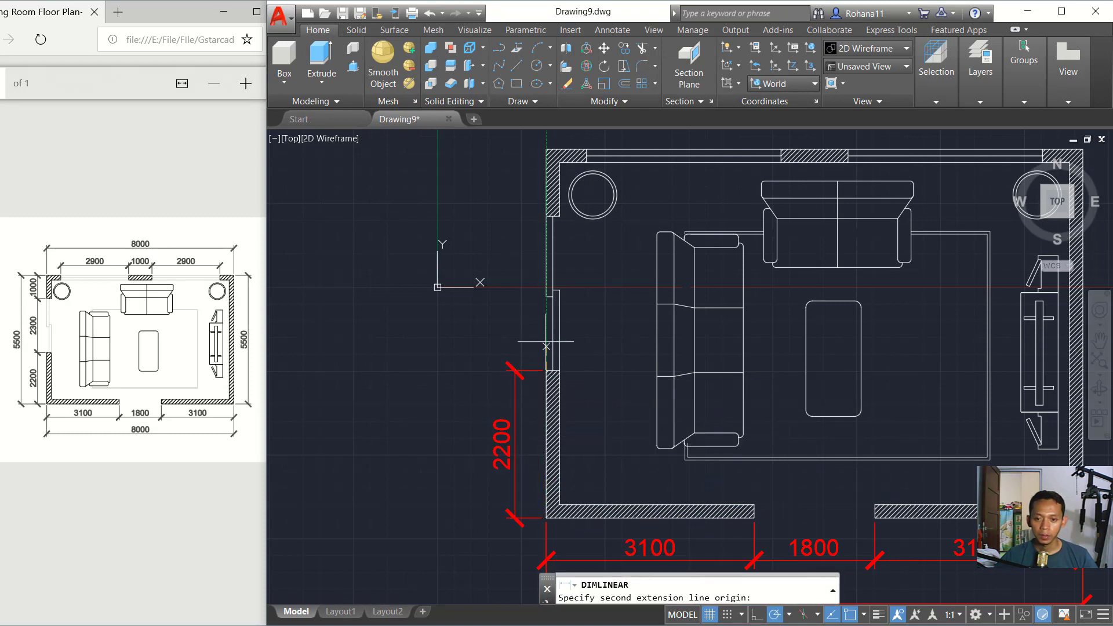
{"action": "left_click", "coordinate": [547, 216]}
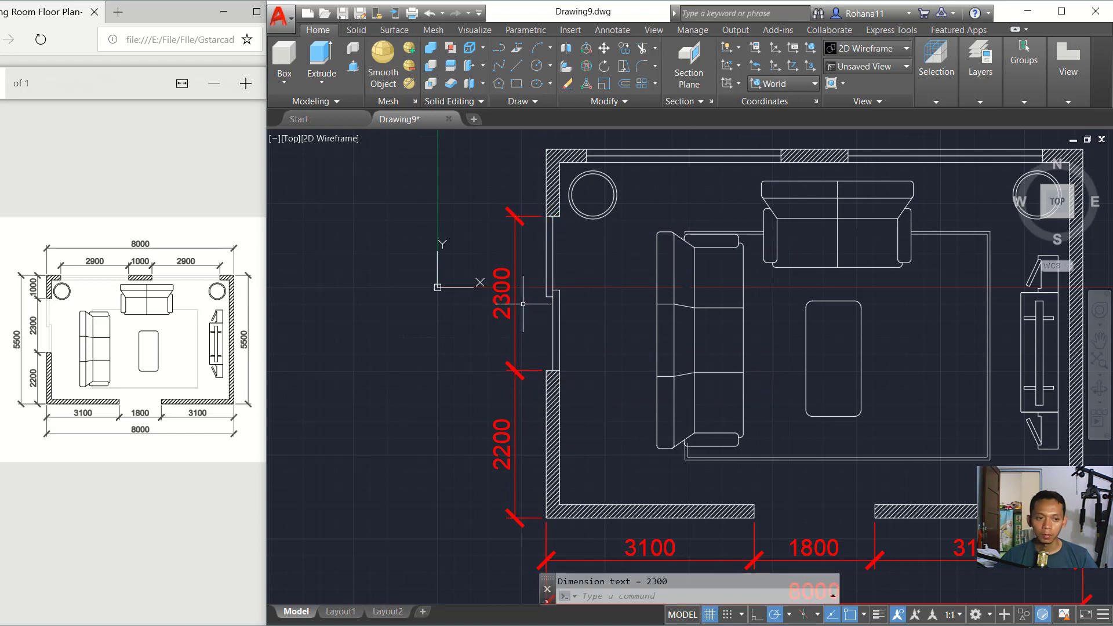
- Add the upper 1000 segment and the overall 5500 dimension outside the left wall
{"action": "key", "text": "Return"}
{"action": "left_click", "coordinate": [546, 150]}
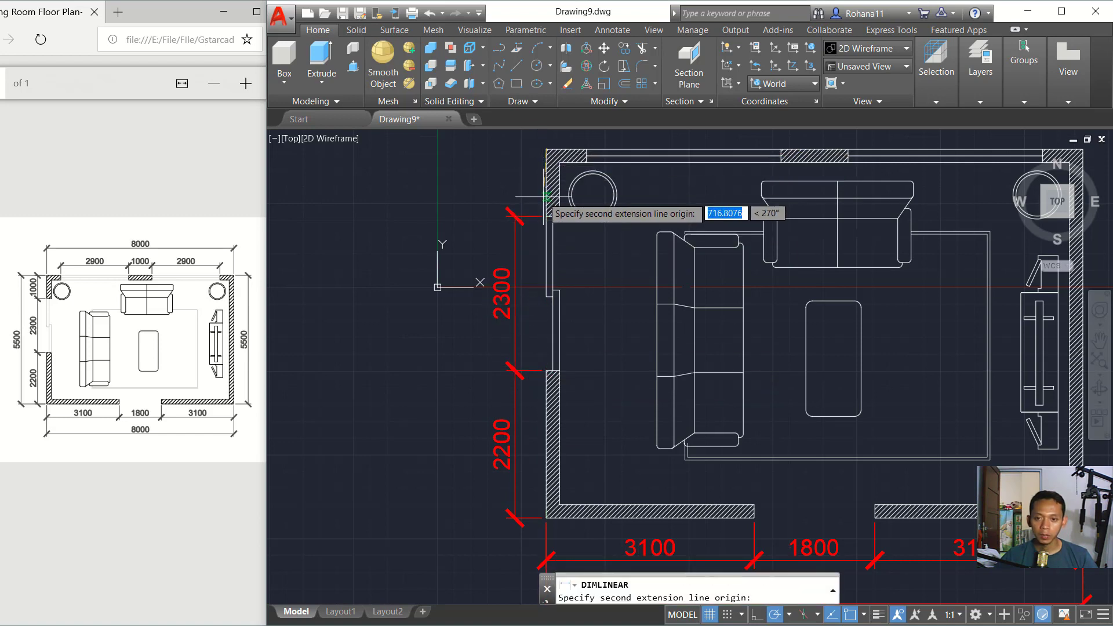
{"action": "left_click", "coordinate": [547, 215]}
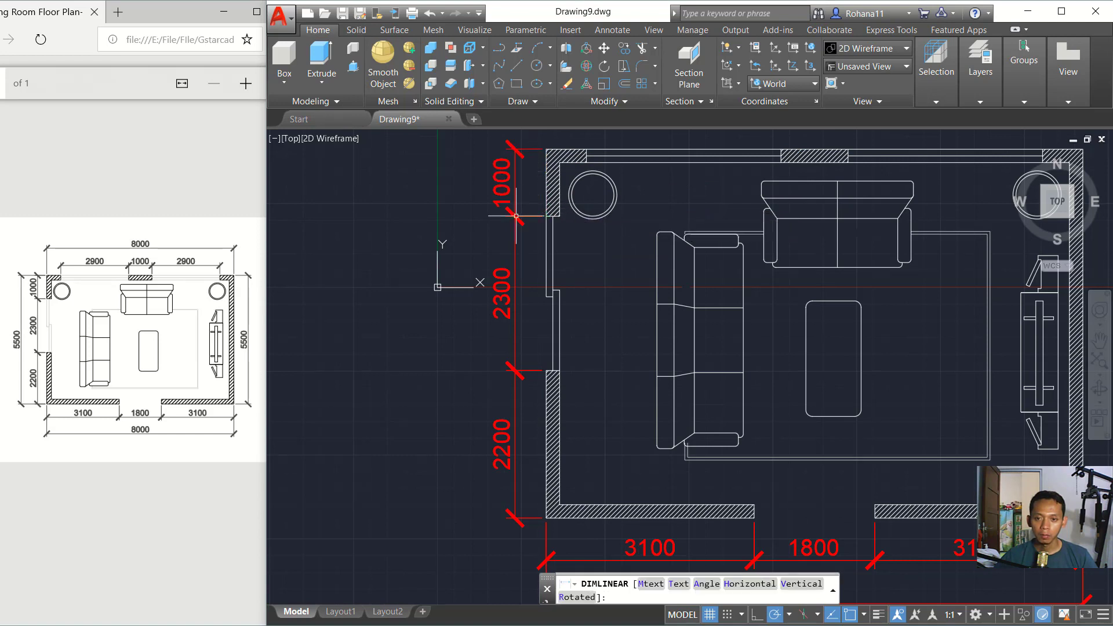
{"action": "left_click", "coordinate": [516, 216]}
{"action": "key", "text": "Return"}
{"action": "left_click", "coordinate": [546, 150]}
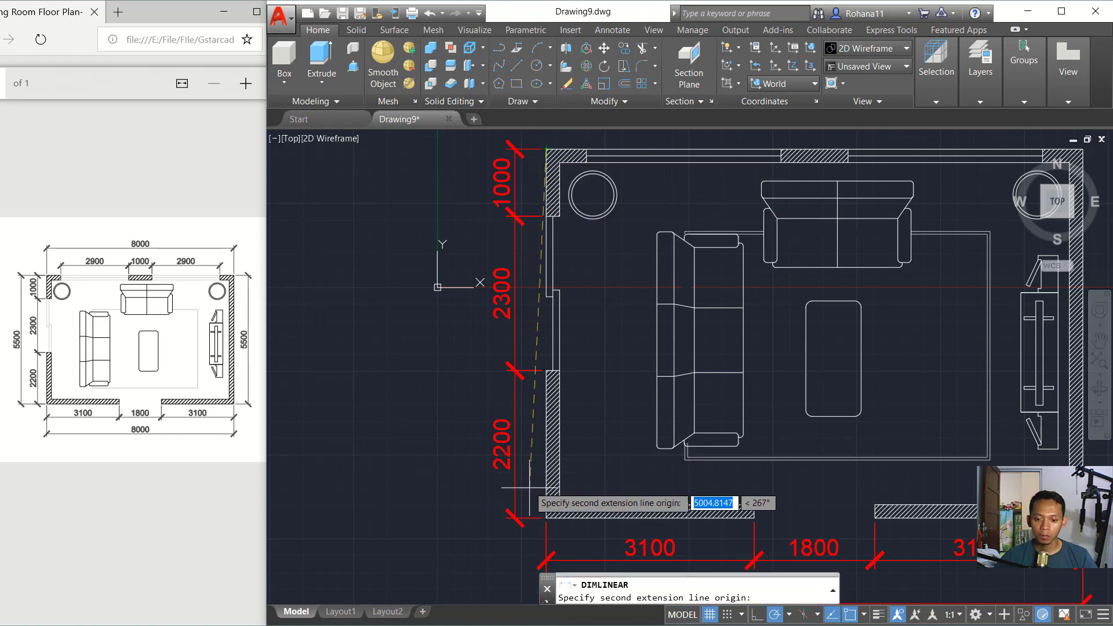
{"action": "left_click", "coordinate": [546, 517]}
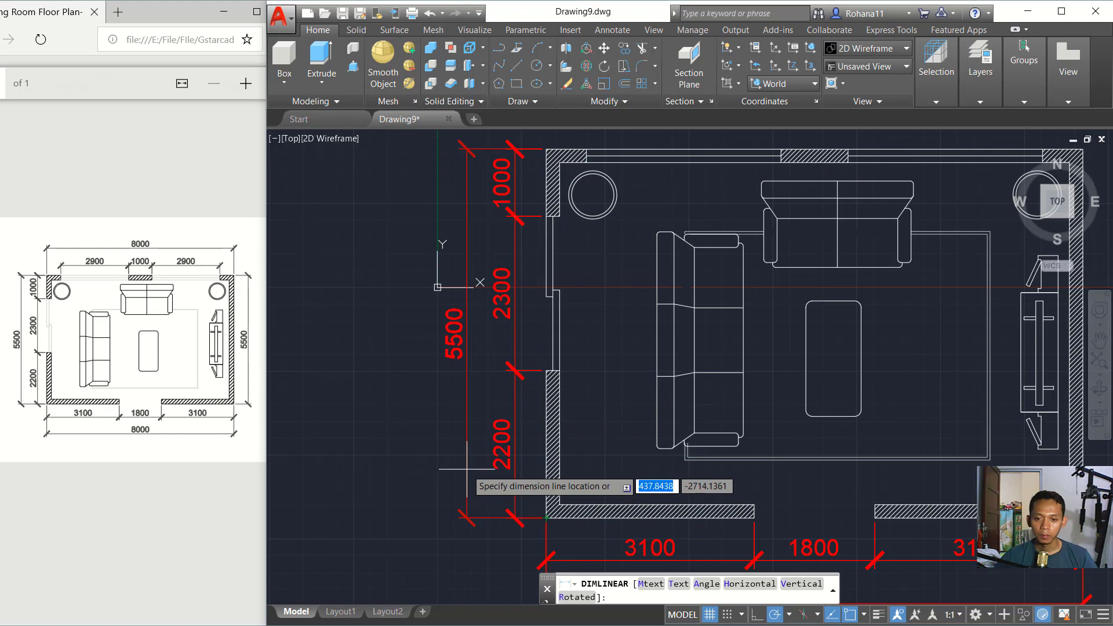
{"action": "left_click", "coordinate": [466, 469]}
{"action": "middle_click_drag", "start_coordinate": [467, 468], "coordinate": [336, 572]}
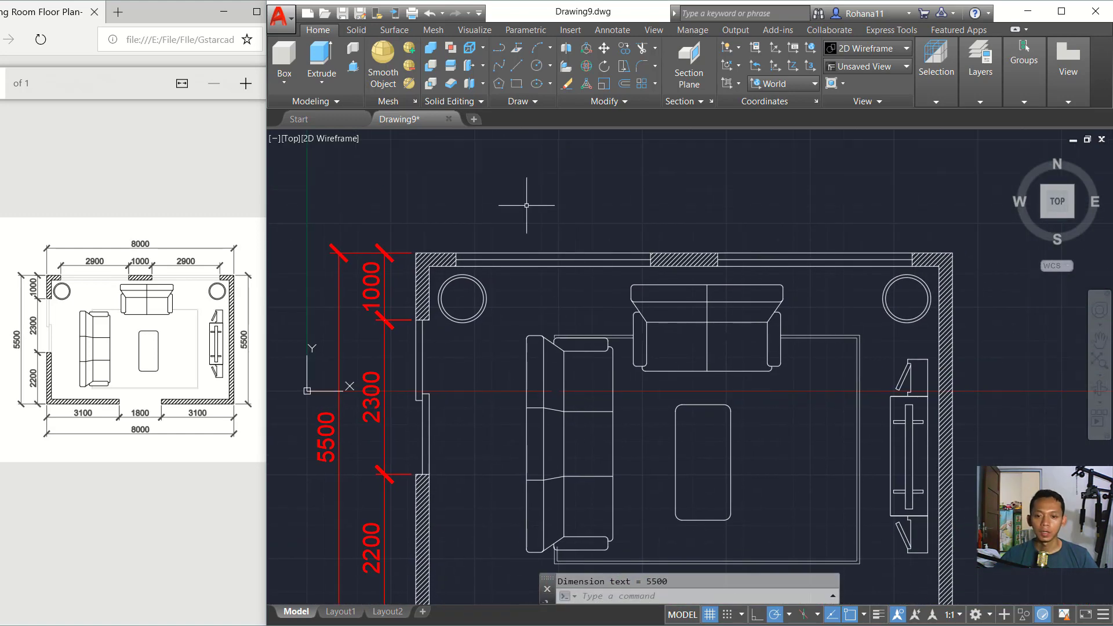
- Dimension the top wall's left 2900 segment and the 1000 middle piece
{"action": "key", "text": "Return"}
{"action": "left_click", "coordinate": [457, 253]}
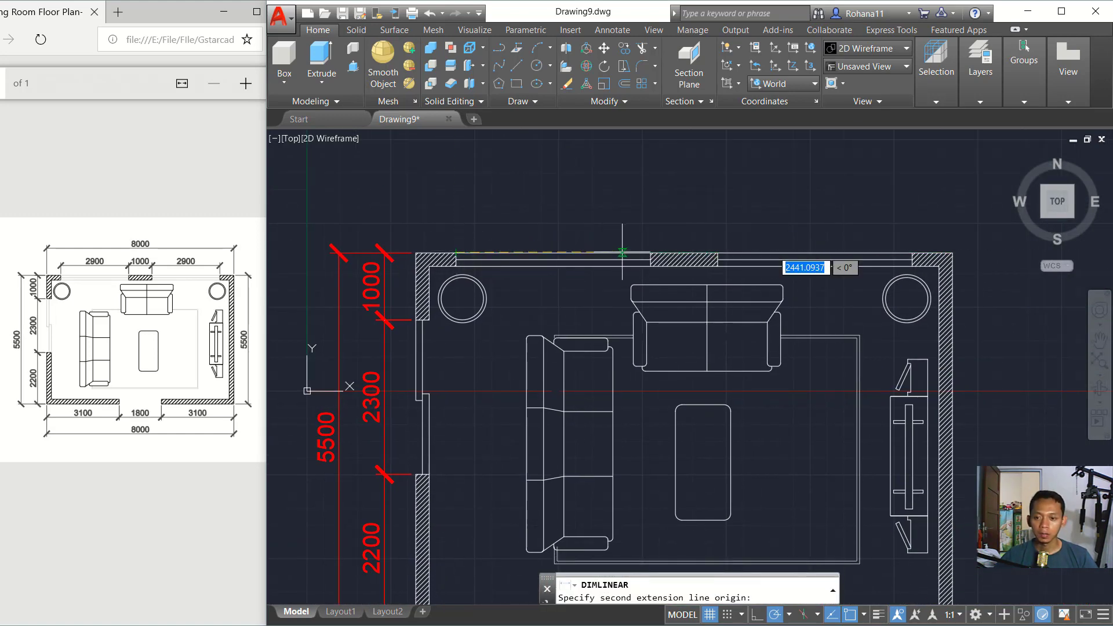
{"action": "left_click", "coordinate": [651, 253]}
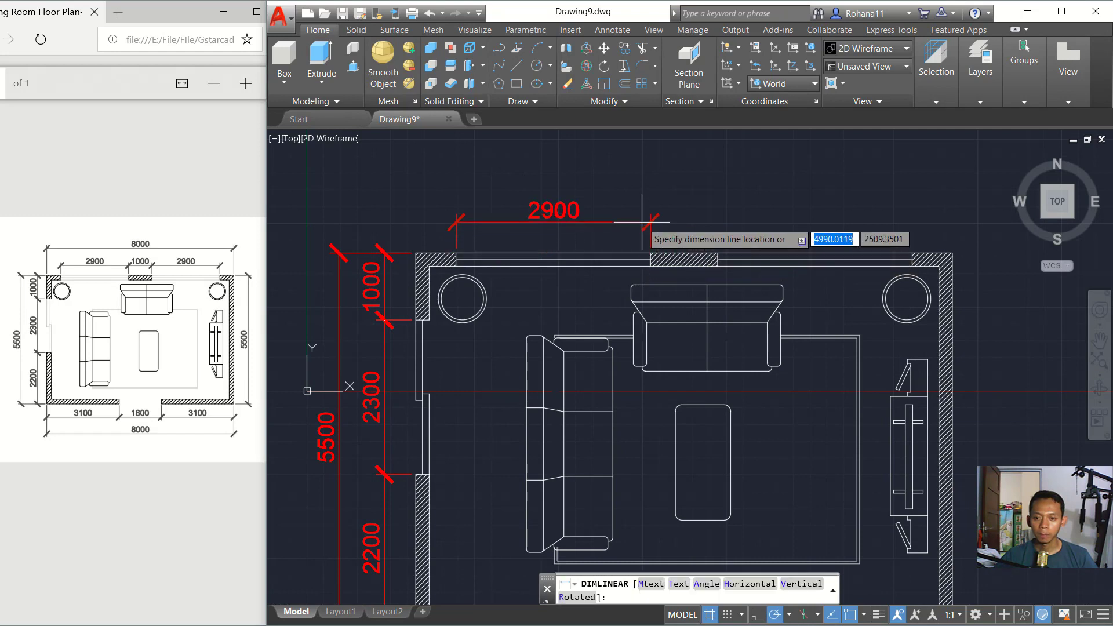
{"action": "left_click", "coordinate": [642, 221]}
{"action": "key", "text": "Return"}
{"action": "left_click", "coordinate": [651, 253]}
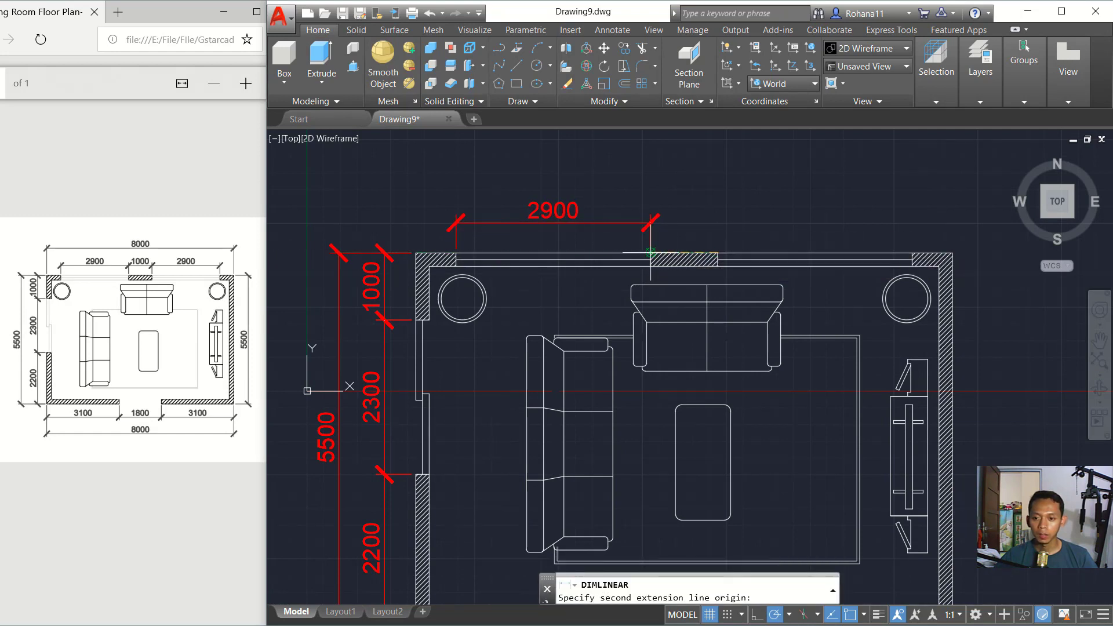
{"action": "left_click", "coordinate": [718, 253]}
{"action": "left_click", "coordinate": [651, 220]}
- Add the right 2900 segment and an overall 8000 dimension above the top wall
{"action": "key", "text": "Return"}
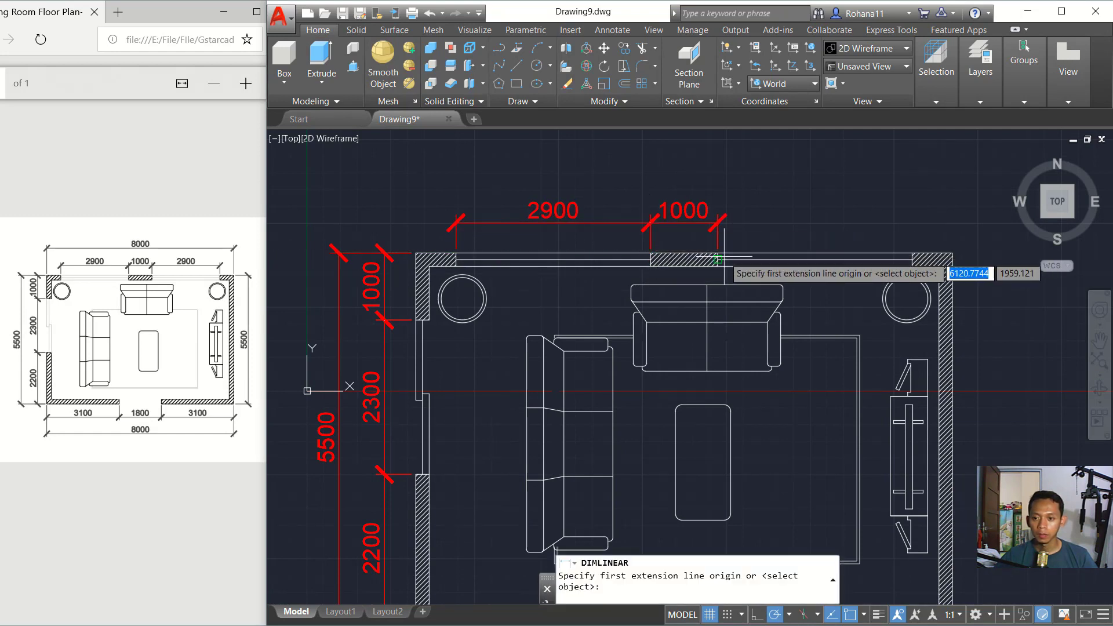
{"action": "left_click", "coordinate": [718, 254]}
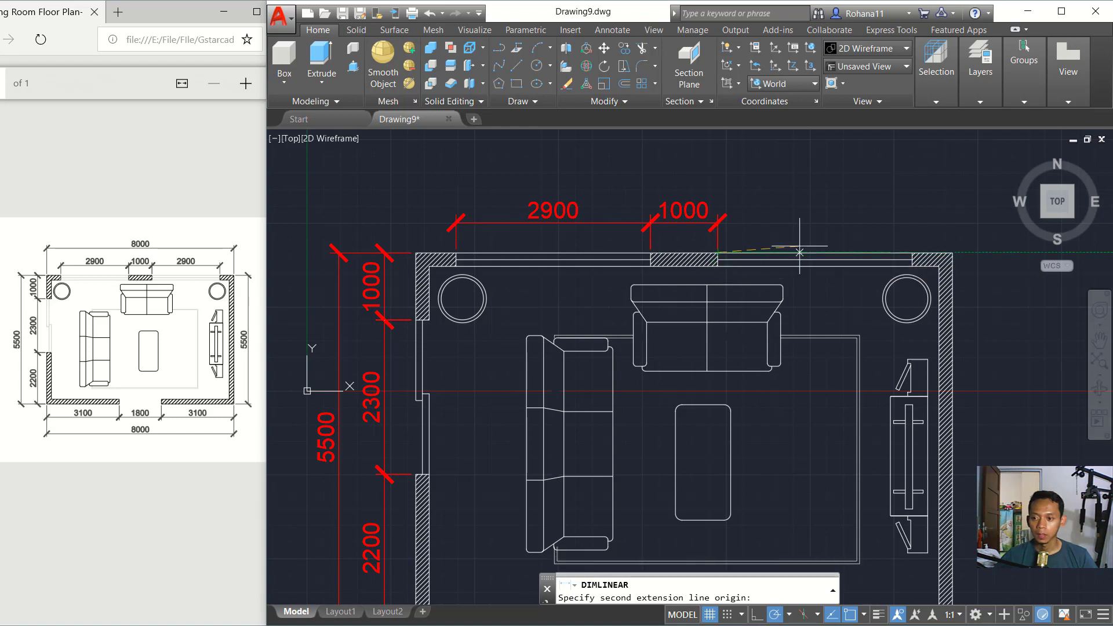
{"action": "left_click", "coordinate": [913, 254]}
{"action": "left_click", "coordinate": [748, 222]}
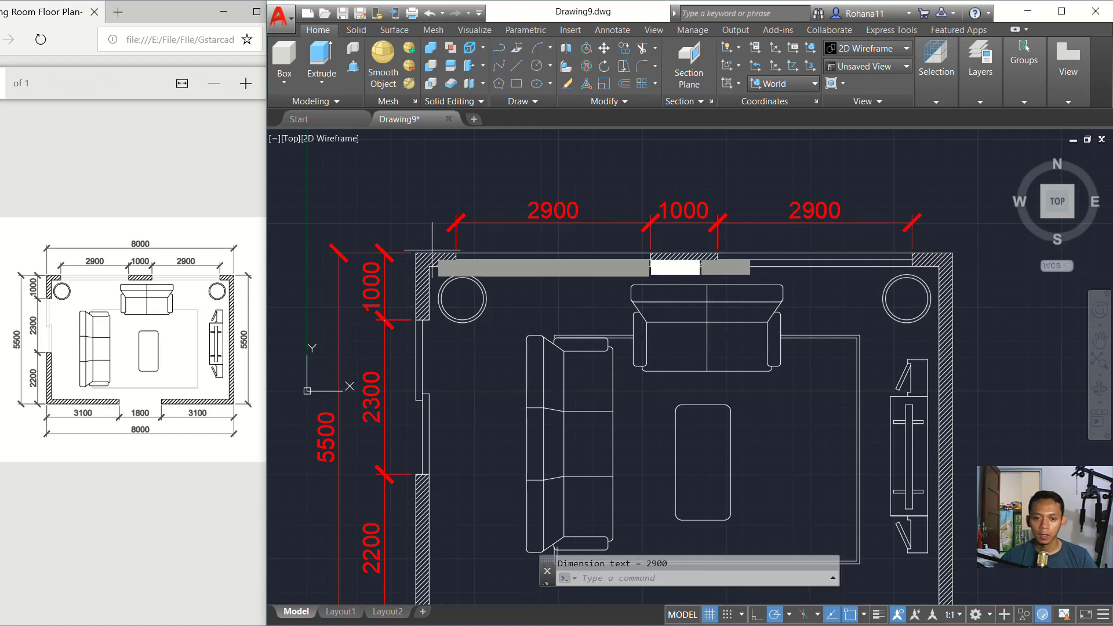
{"action": "key", "text": "Return"}
{"action": "left_click", "coordinate": [416, 253]}
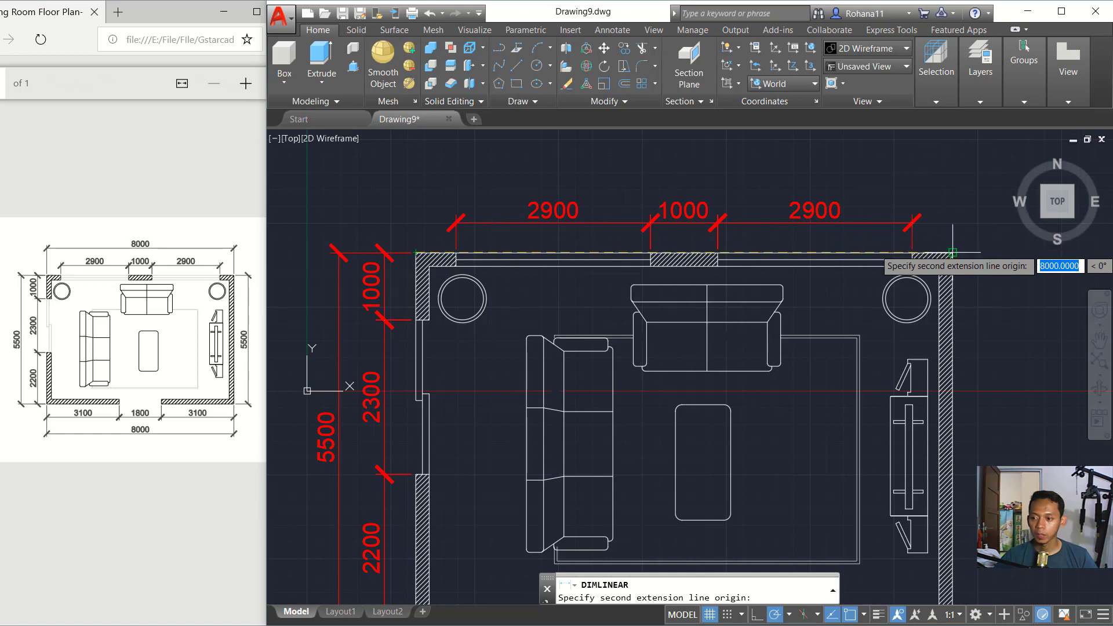
{"action": "left_click", "coordinate": [953, 253]}
{"action": "left_click", "coordinate": [951, 185]}
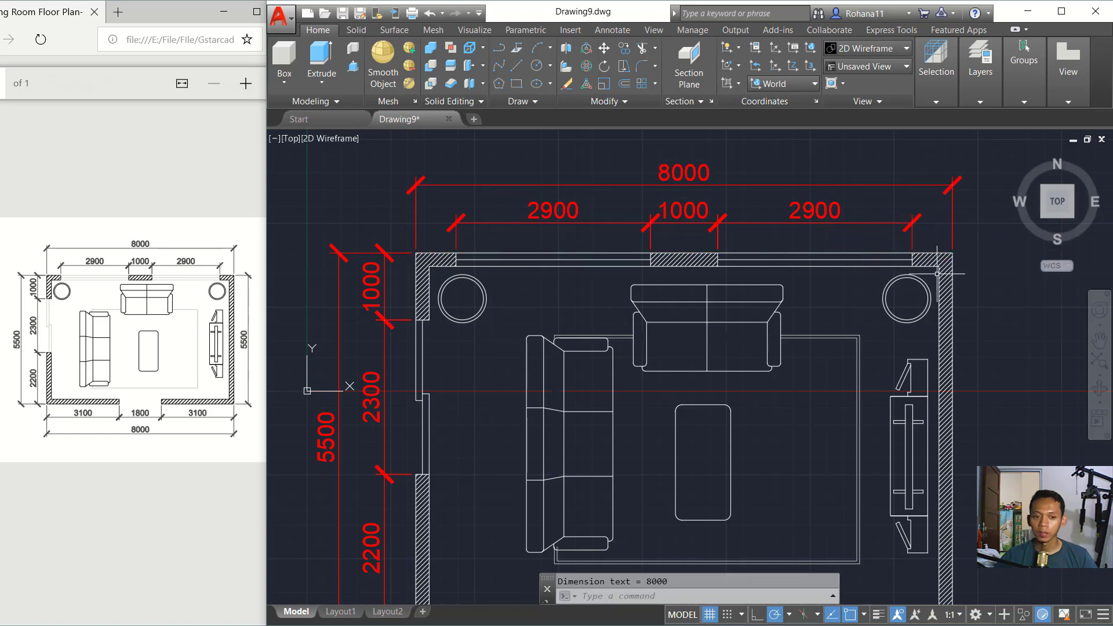
{"action": "scroll", "coordinate": [938, 273], "scroll_direction": "down", "scroll_amount": 2}
{"action": "middle_click_drag", "start_coordinate": [938, 273], "coordinate": [683, 186]}
{"action": "scroll", "coordinate": [718, 219], "scroll_direction": "down", "scroll_amount": 2}
{"action": "middle_click_drag", "start_coordinate": [718, 218], "coordinate": [697, 229]}
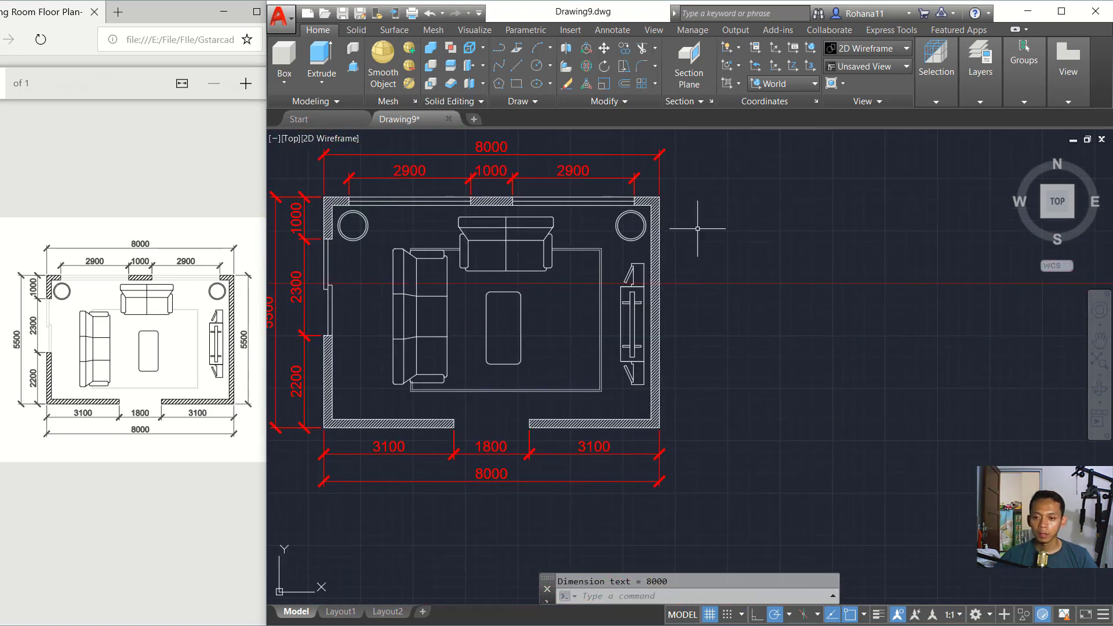
{"action": "key", "text": "Return"}
- Place the overall 5500 dimension along the right wall, outside the room
{"action": "left_click", "coordinate": [660, 199]}
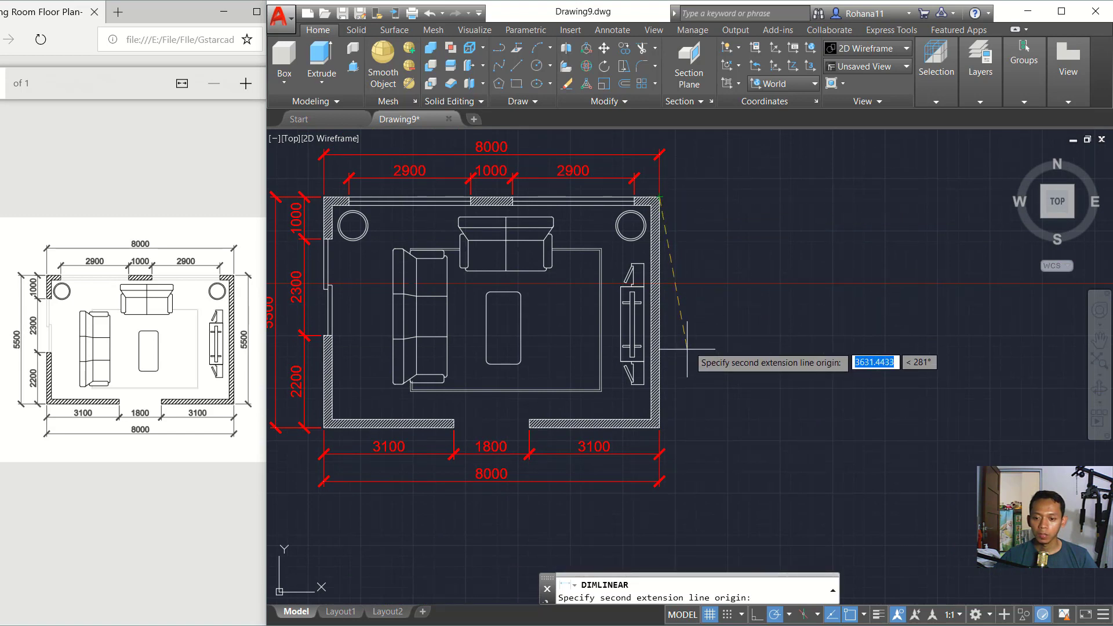
{"action": "left_click", "coordinate": [660, 427]}
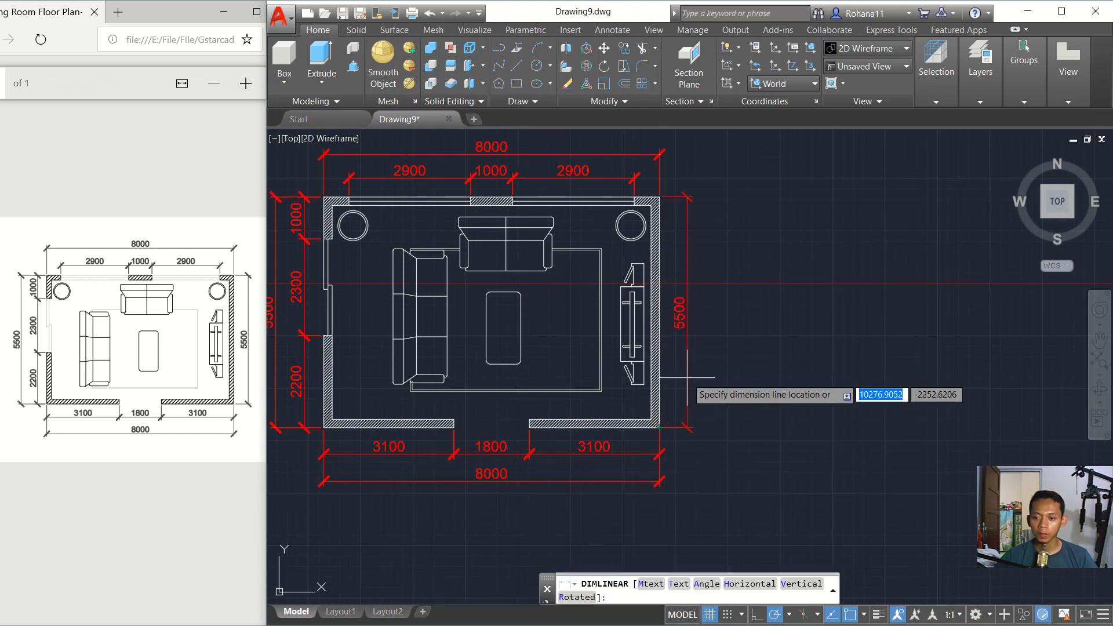
{"action": "left_click", "coordinate": [687, 377]}
{"action": "mouse_move", "coordinate": [549, 297]}
{"action": "middle_mouse_down"}
{"action": "mouse_move", "coordinate": [667, 296]}
{"action": "mouse_move", "coordinate": [717, 314]}
{"action": "middle_mouse_up"}
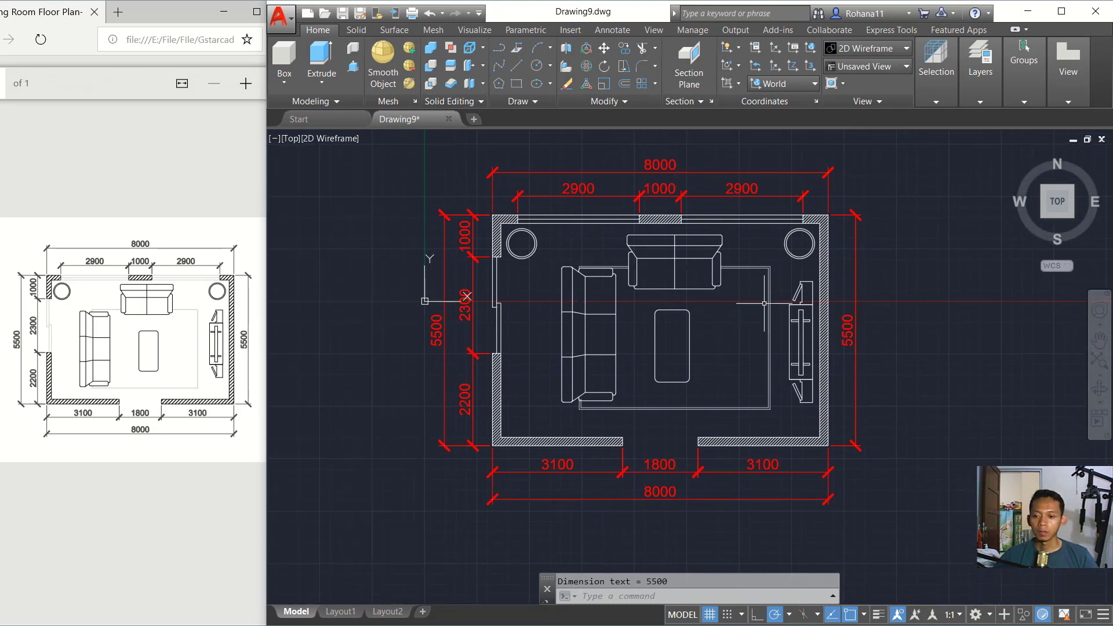